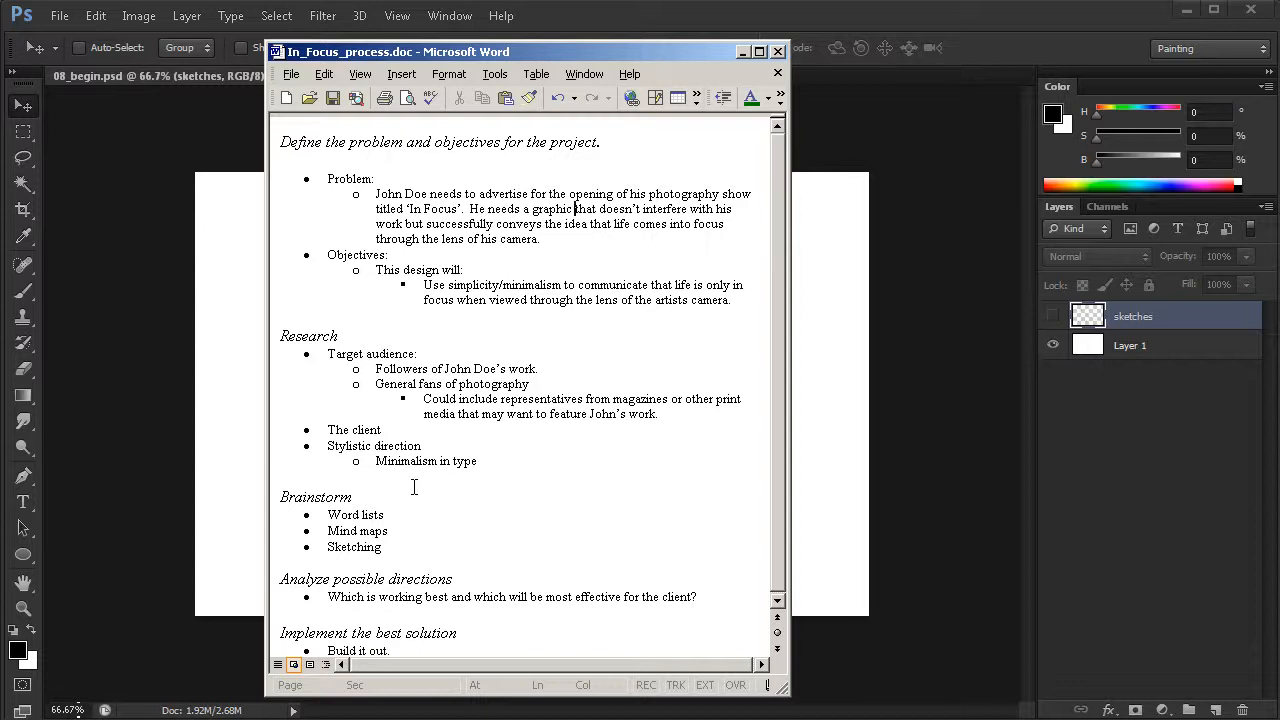
Step: Put the process document away and review the brainstorm drawings on the sketches layer, leaving that layer hidden
left_click(742, 51)
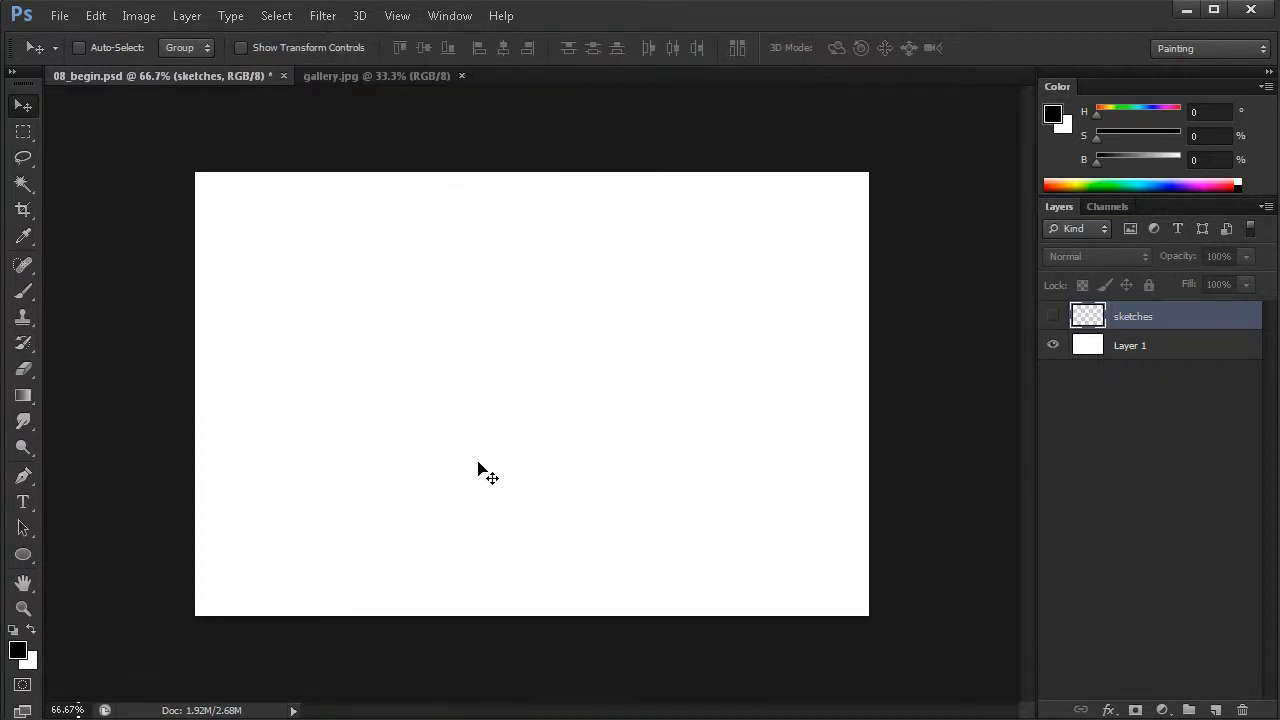
left_click(1053, 316)
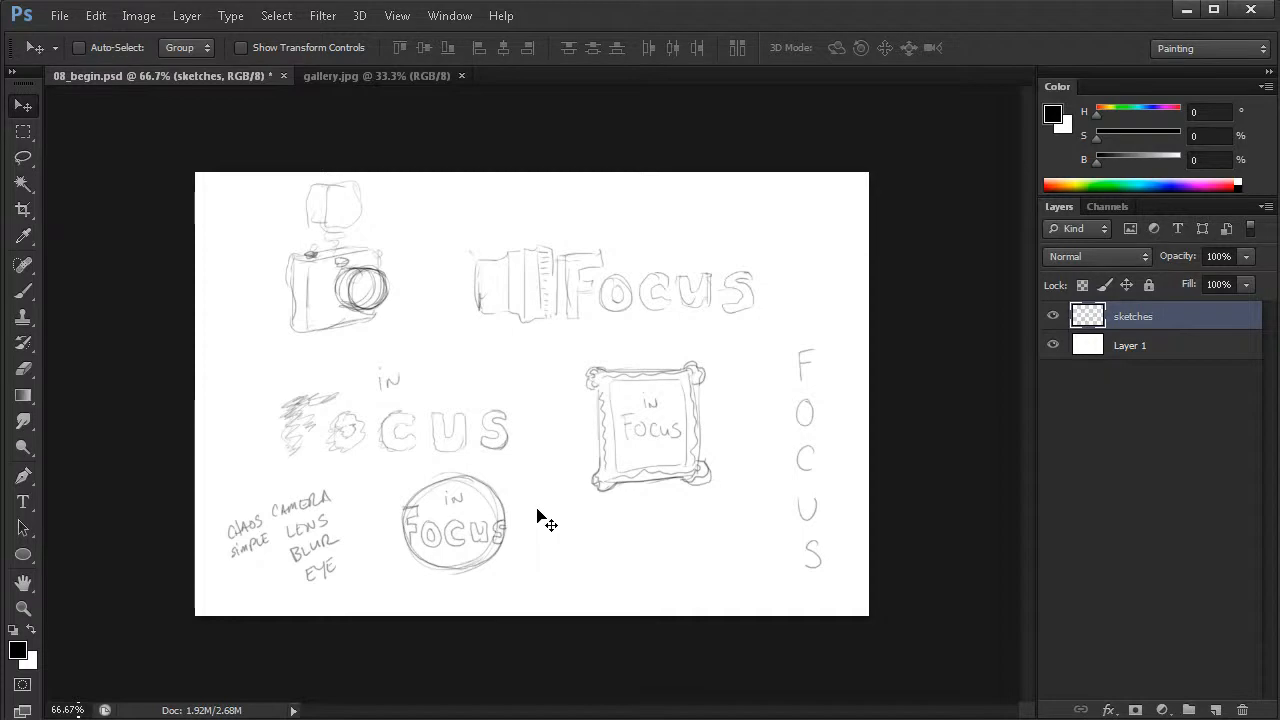
left_click(1052, 318)
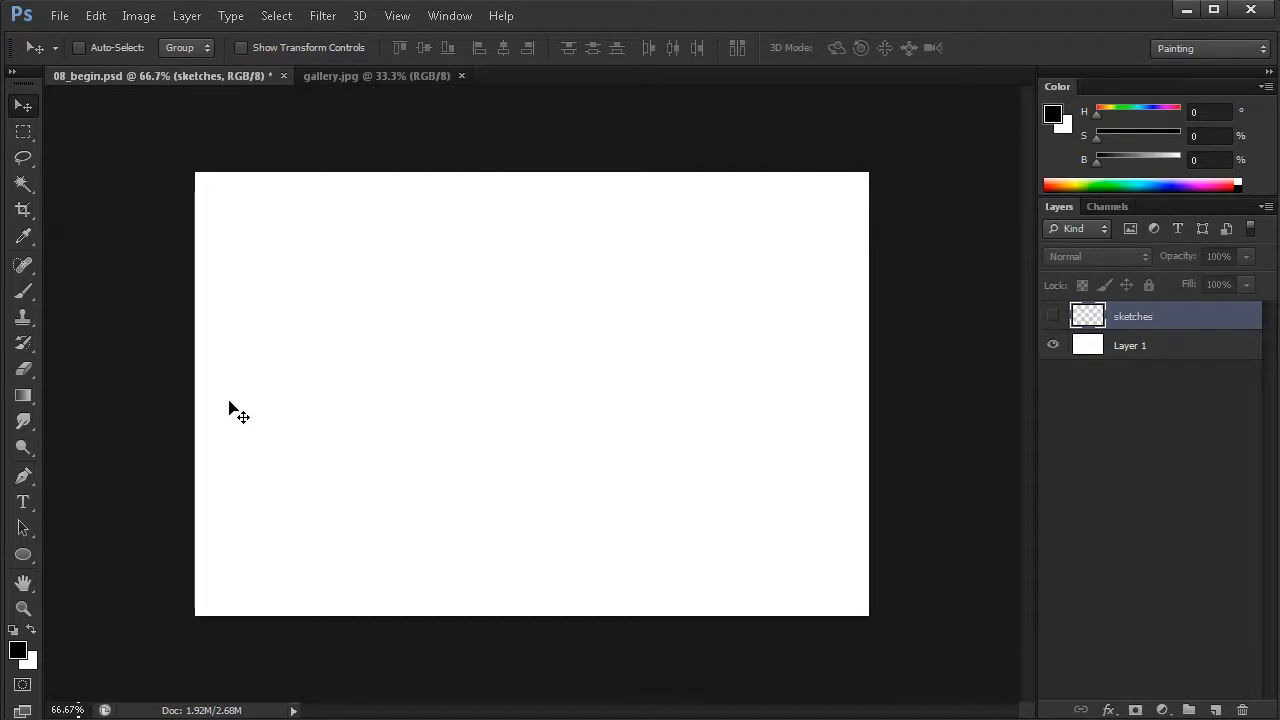
Step: Add a centred paragraph text box across the middle of the canvas containing the word "in"
left_click(23, 502)
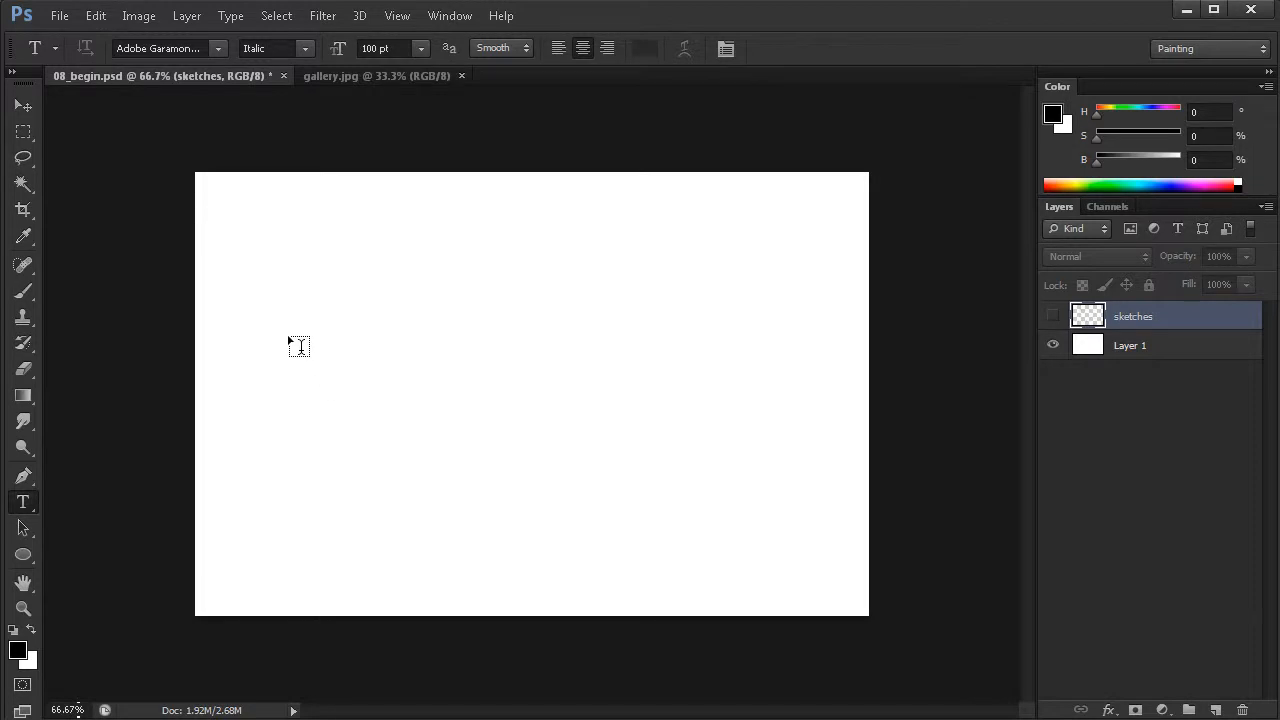
left_click_drag(288, 329, 818, 505)
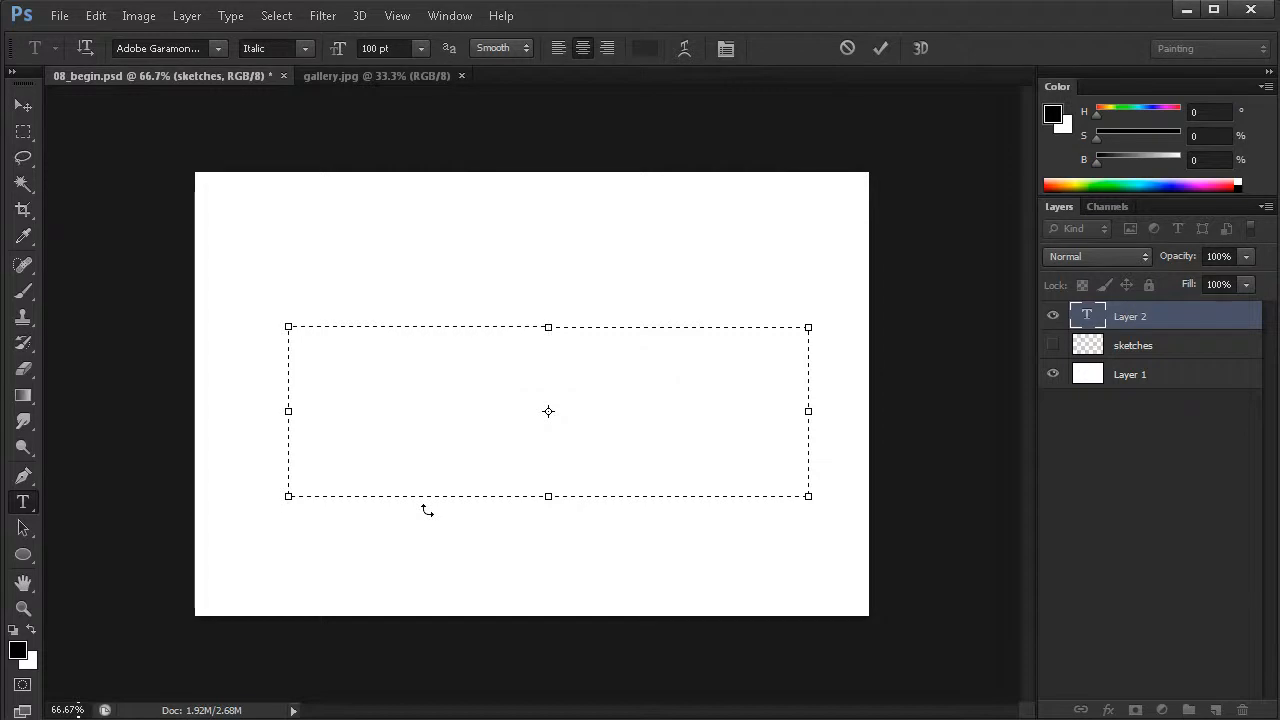
type("in")
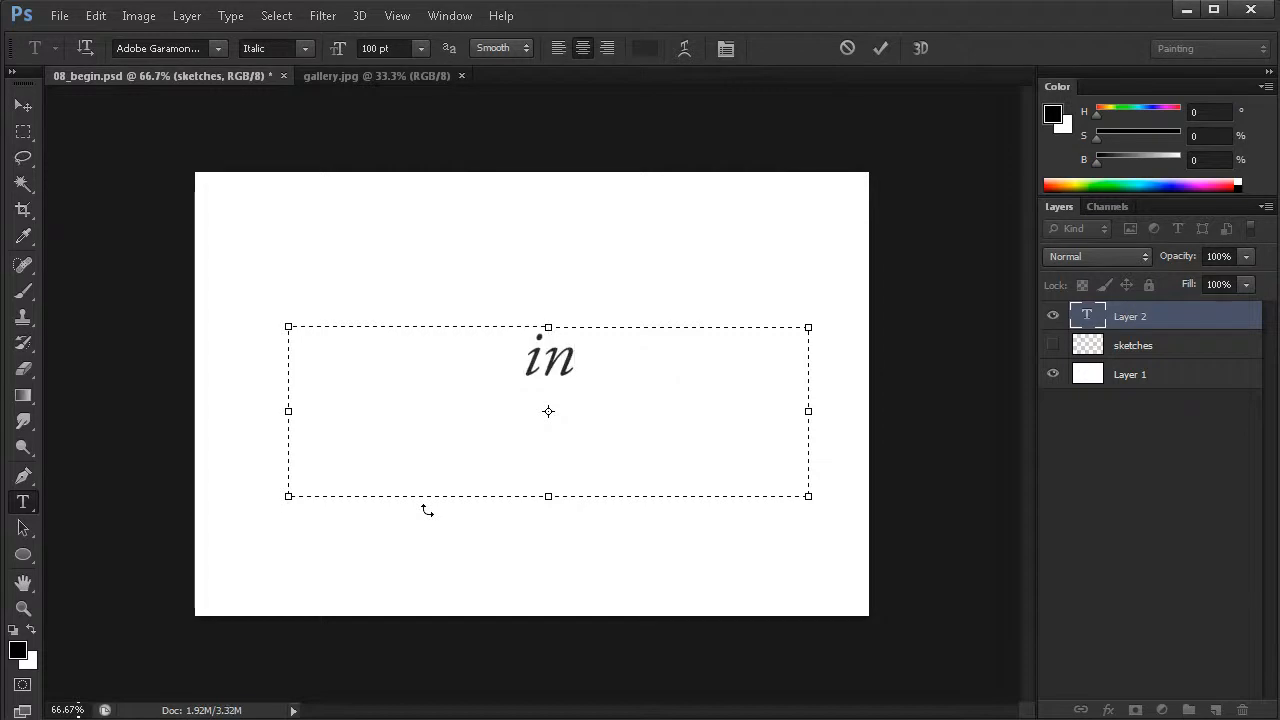
left_click(160, 48)
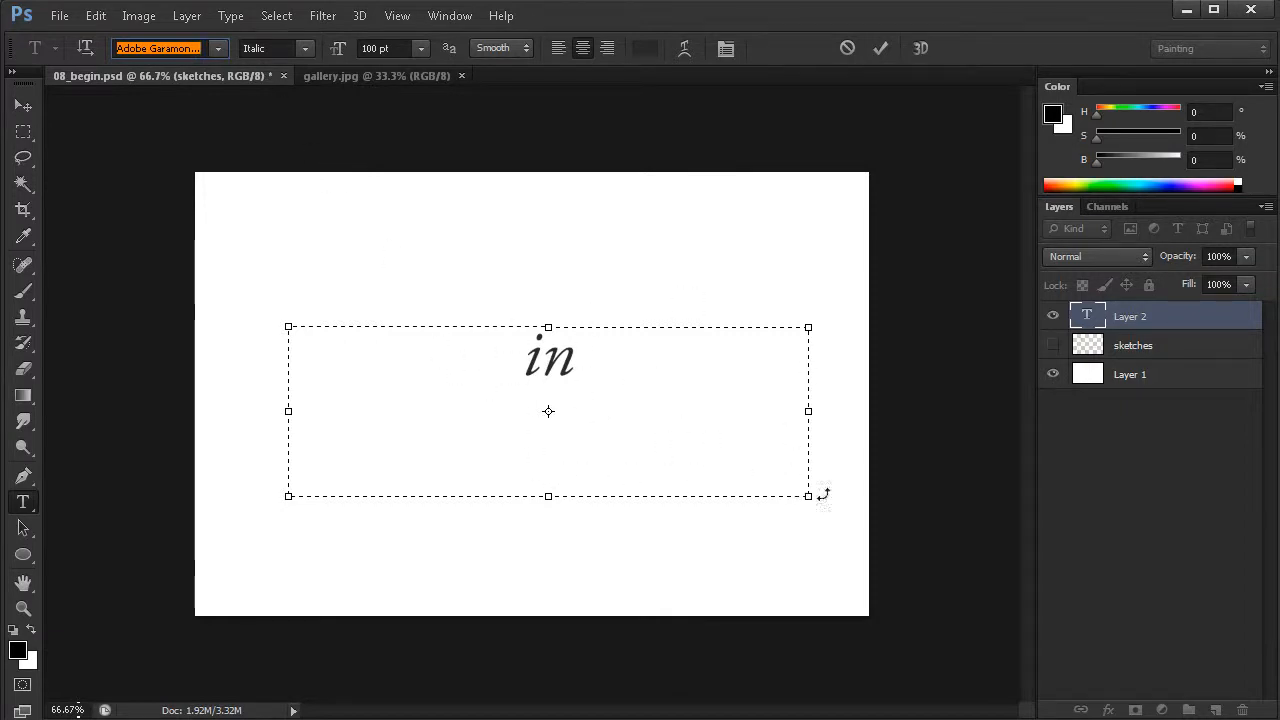
Step: Shrink the text box around "in" and move the word slightly above the centre of the canvas
left_click_drag(808, 496, 641, 419)
left_click_drag(288, 419, 389, 400)
left_click(23, 105)
left_click_drag(531, 371, 565, 351)
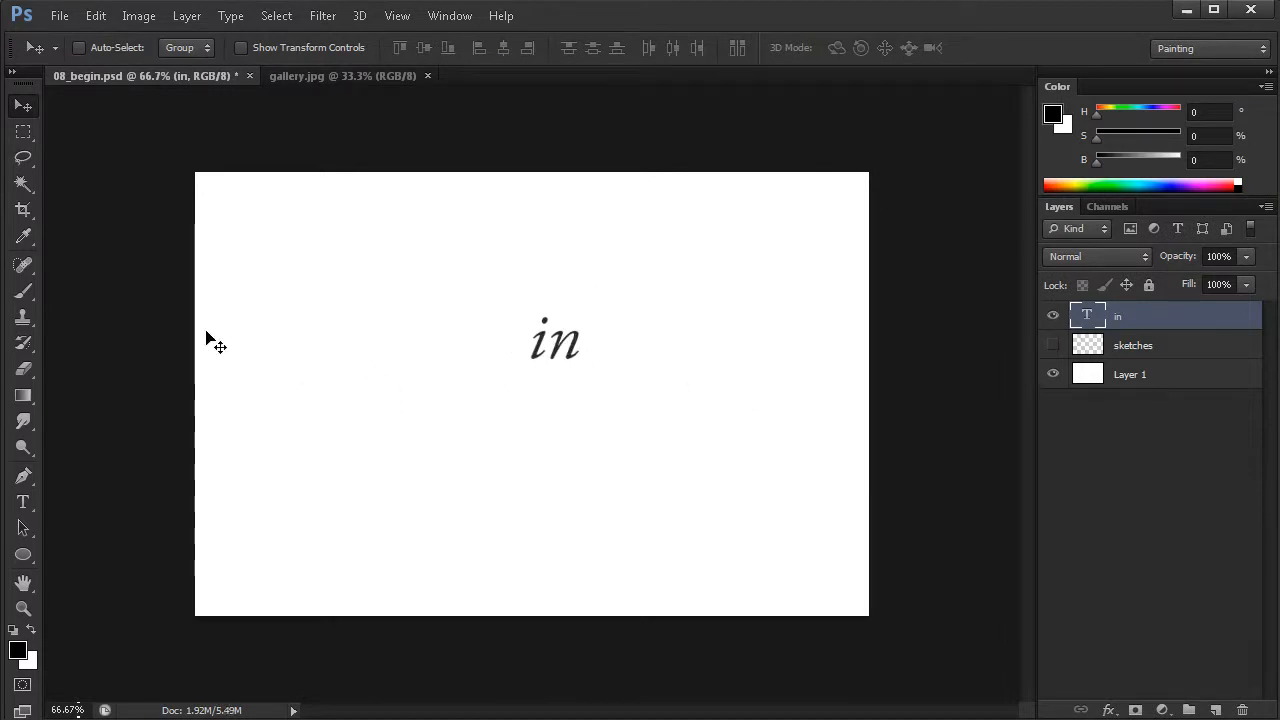
Step: Add a second, wide text box directly below "in" containing the word "Focus"
left_click(23, 503)
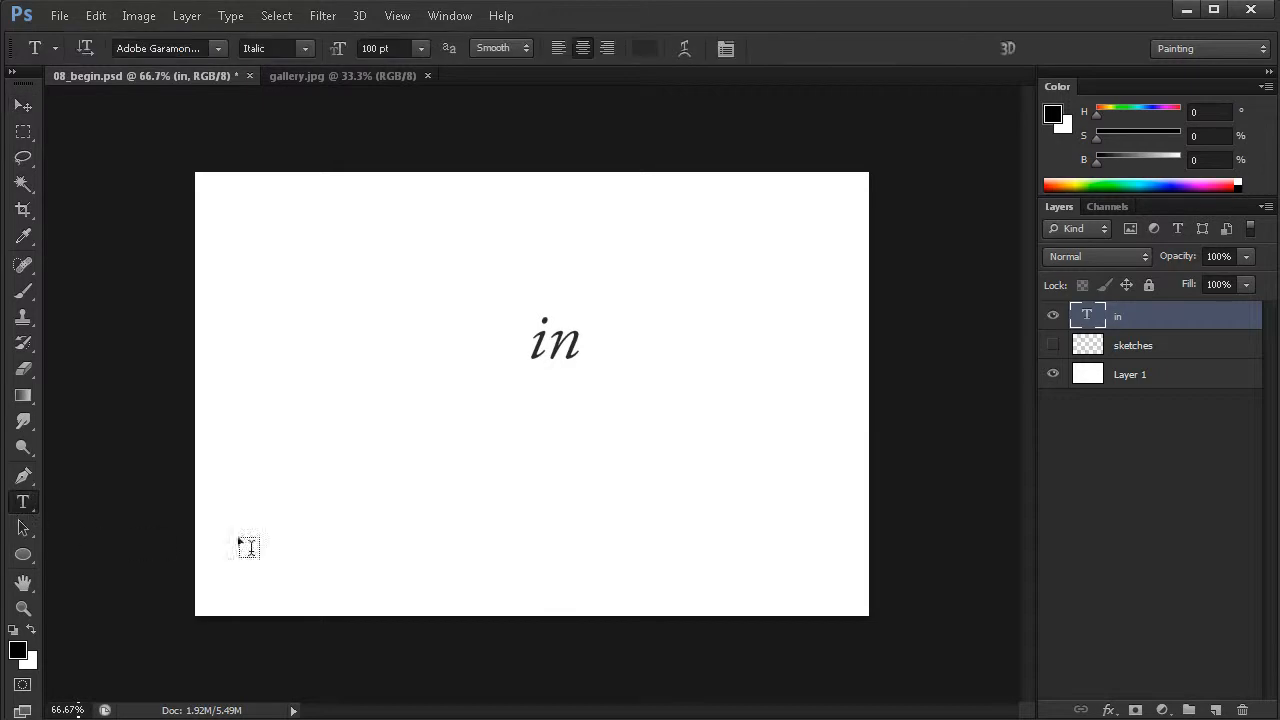
left_click_drag(279, 384, 825, 576)
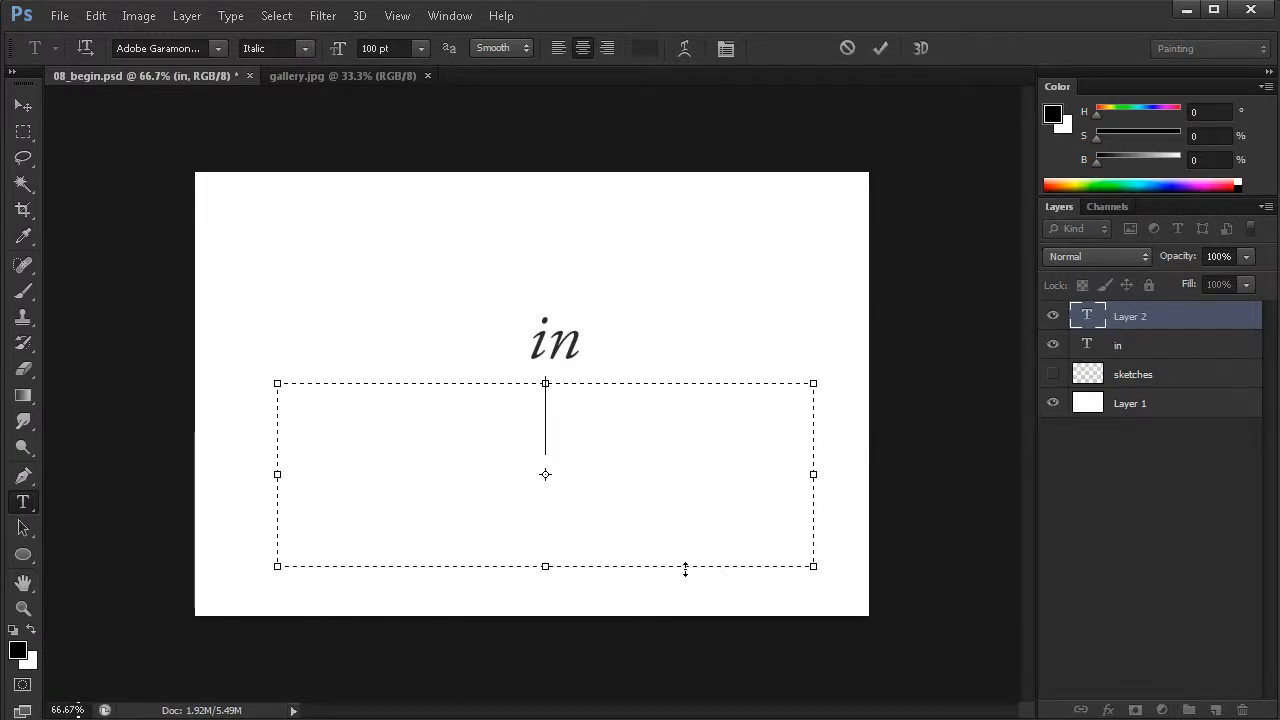
type("F")
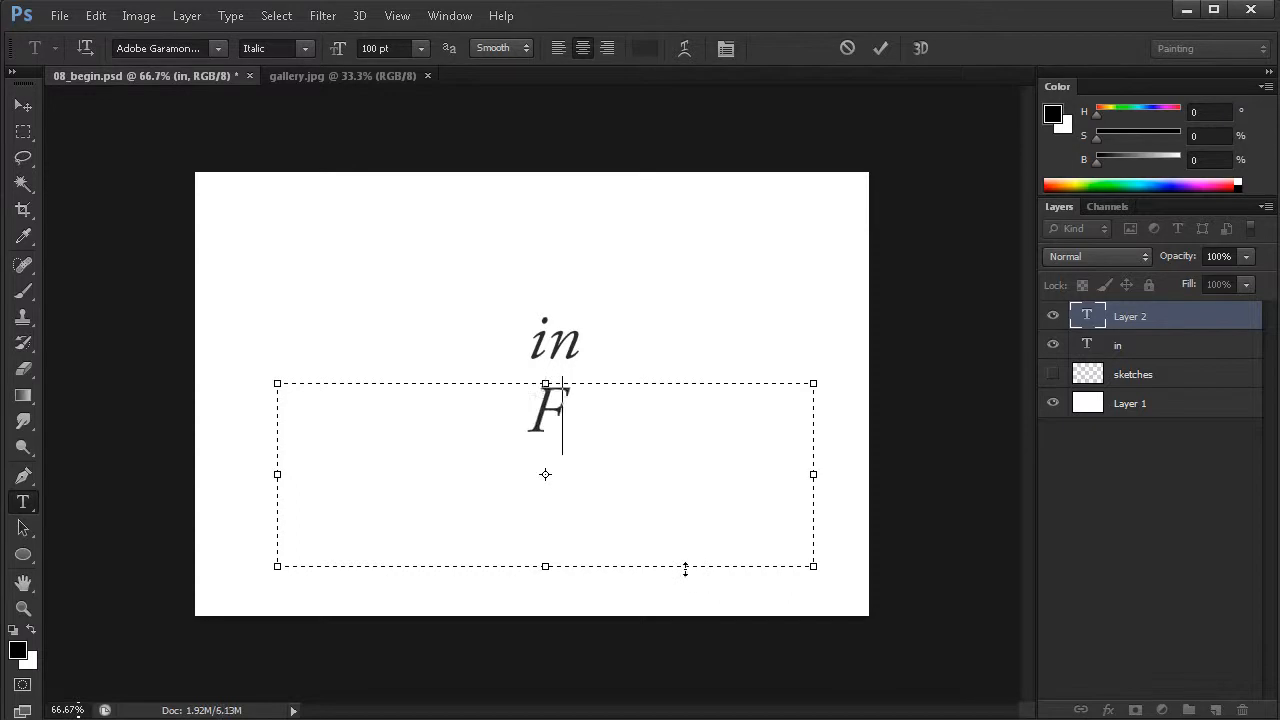
type("ocus")
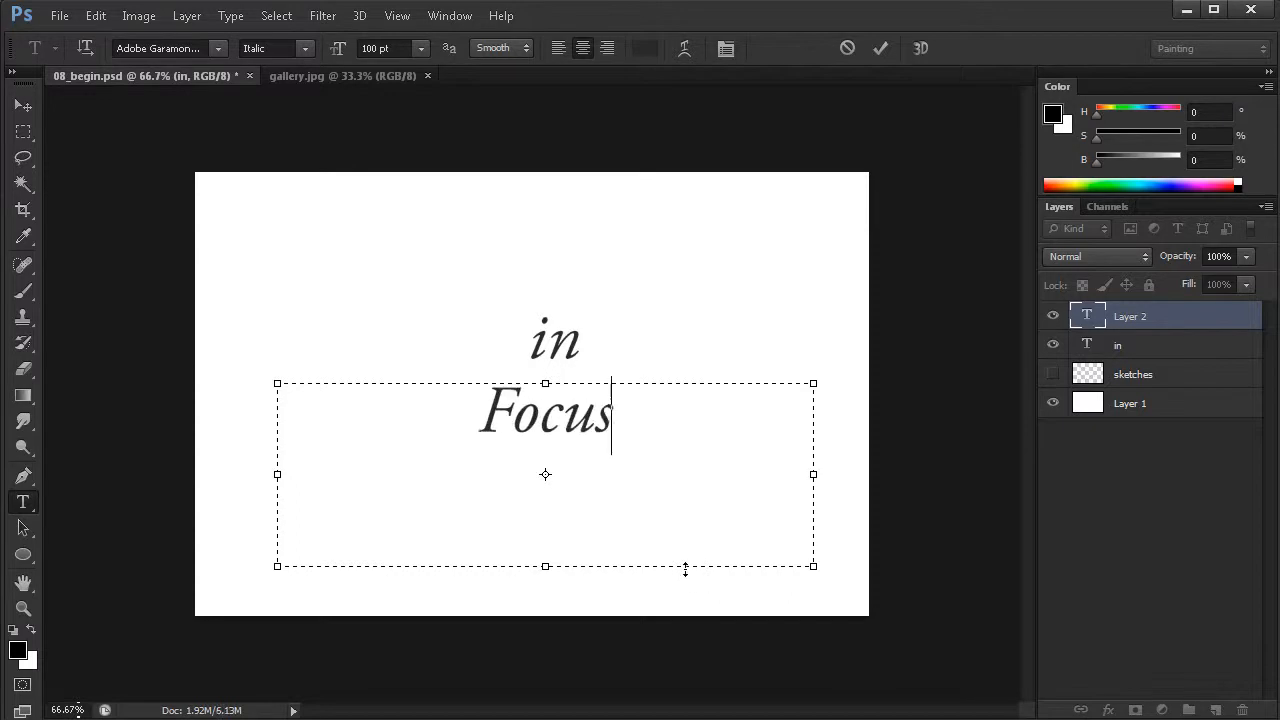
Step: Set the font of the word "Focus" to KievitOT in the Black style
double_click(578, 414)
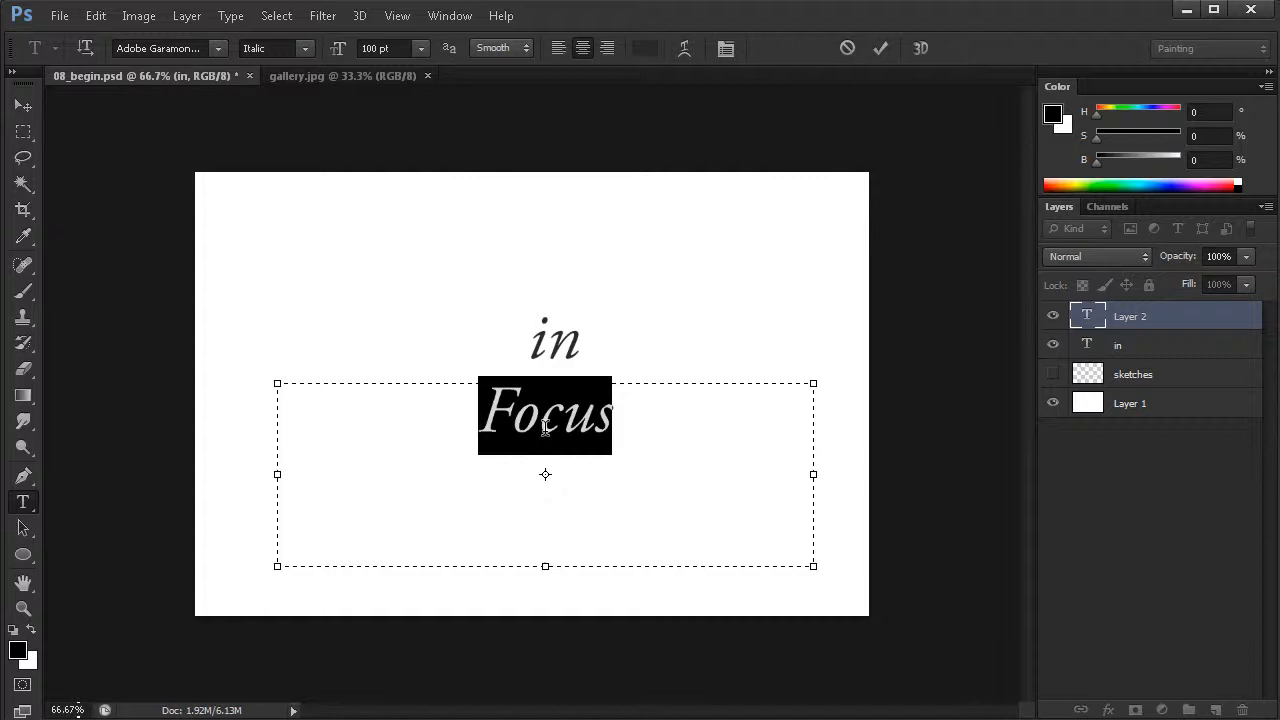
left_click(194, 48)
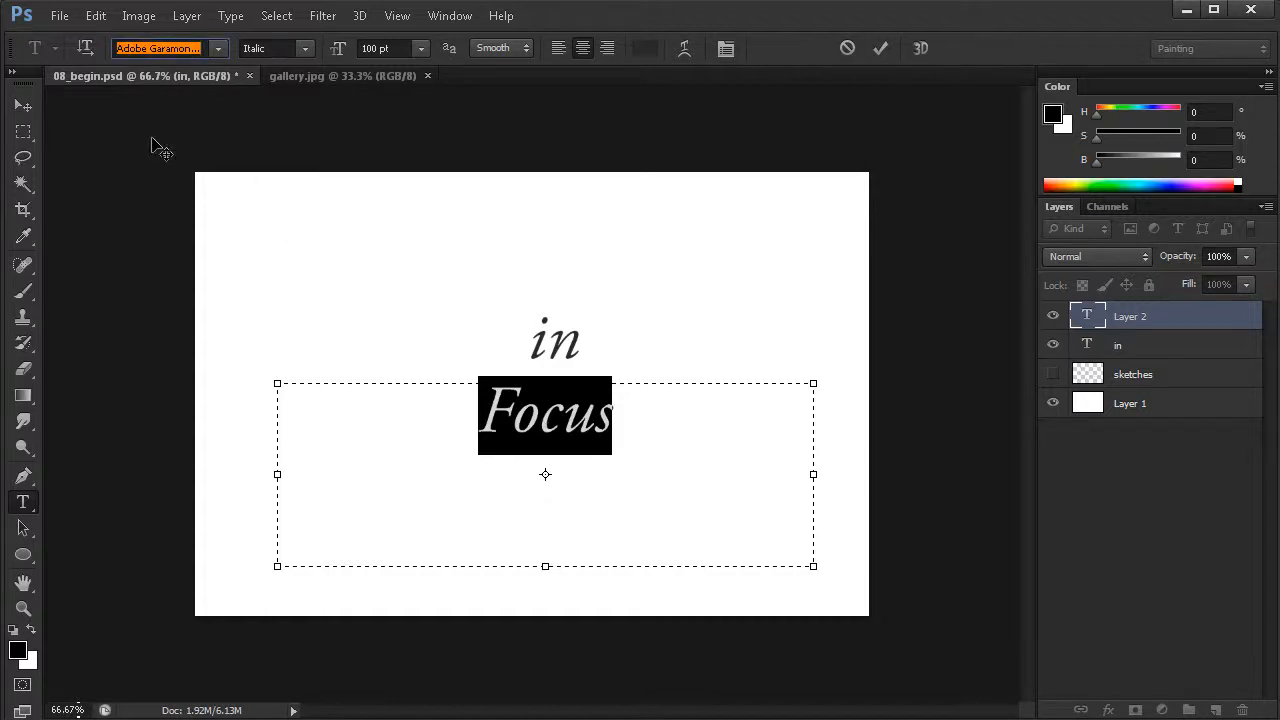
type("KievitOT")
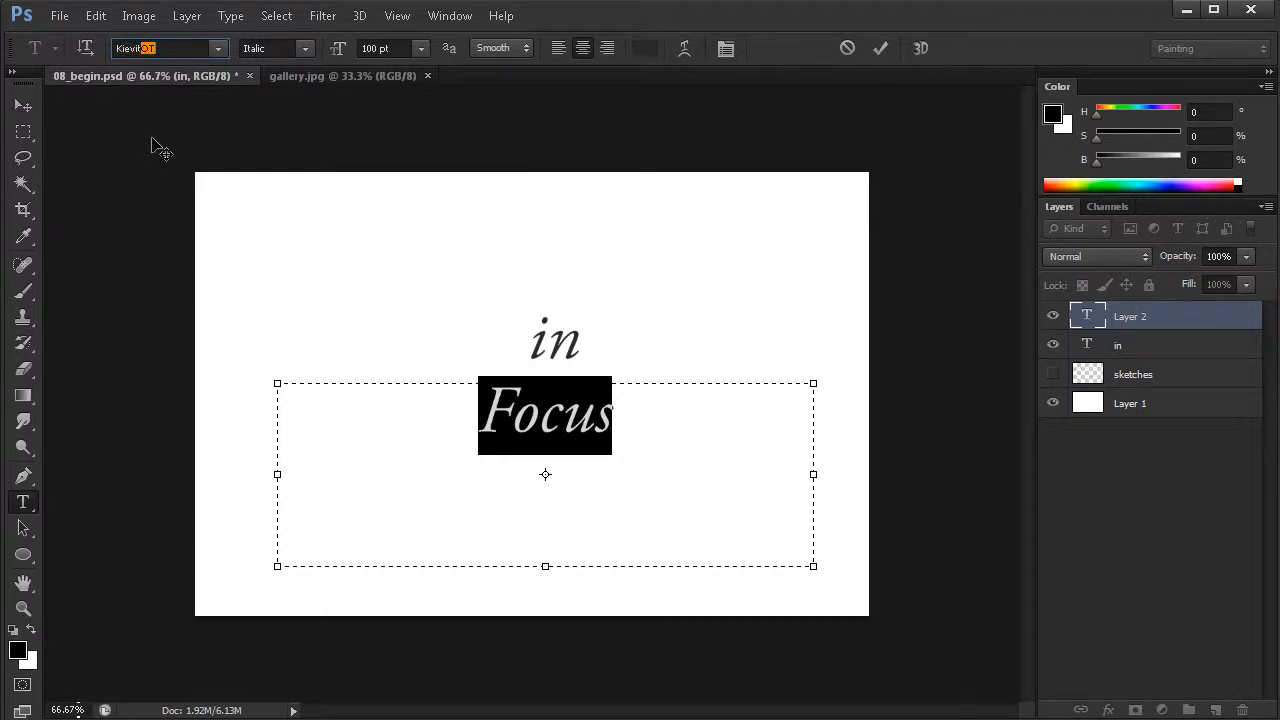
key("Return")
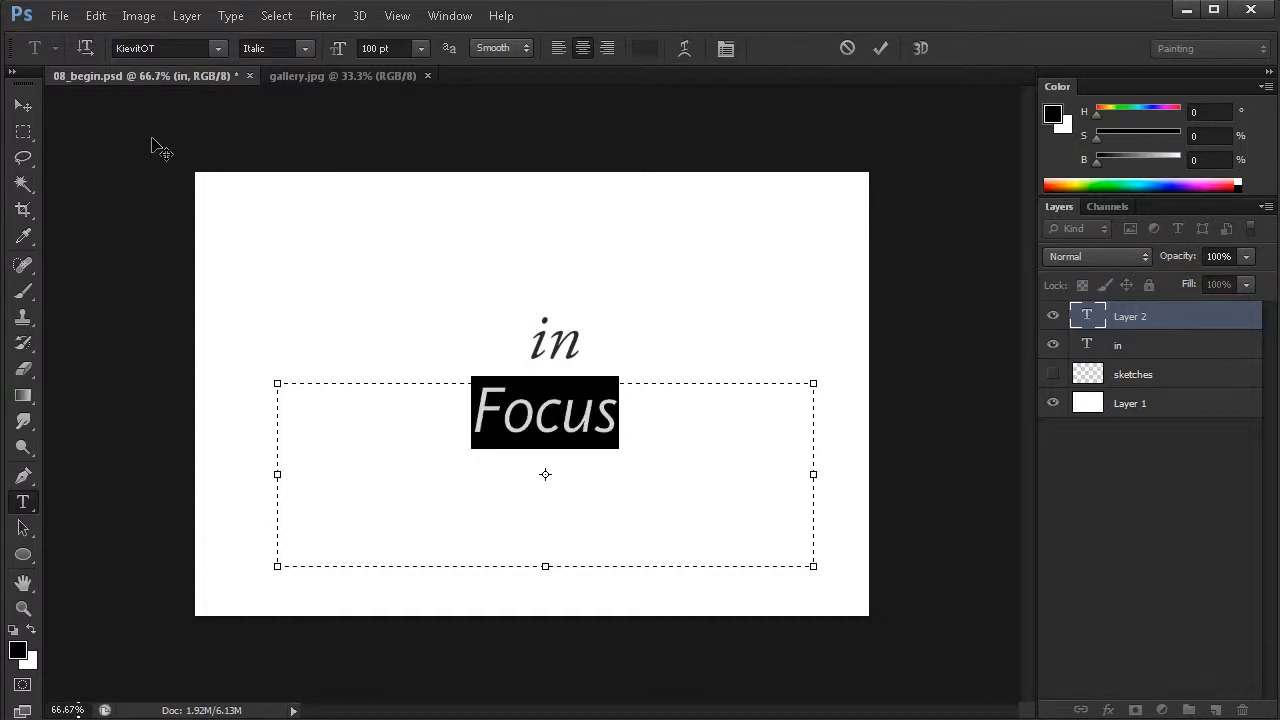
left_click(305, 48)
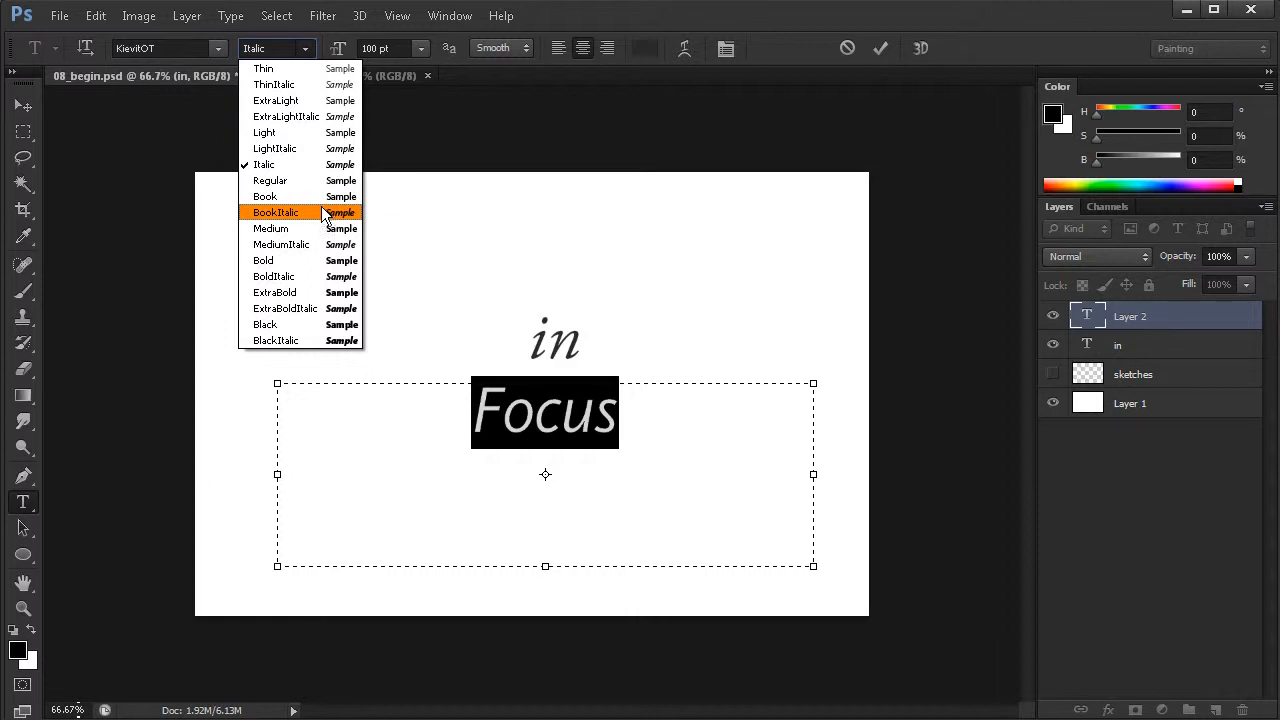
left_click(291, 330)
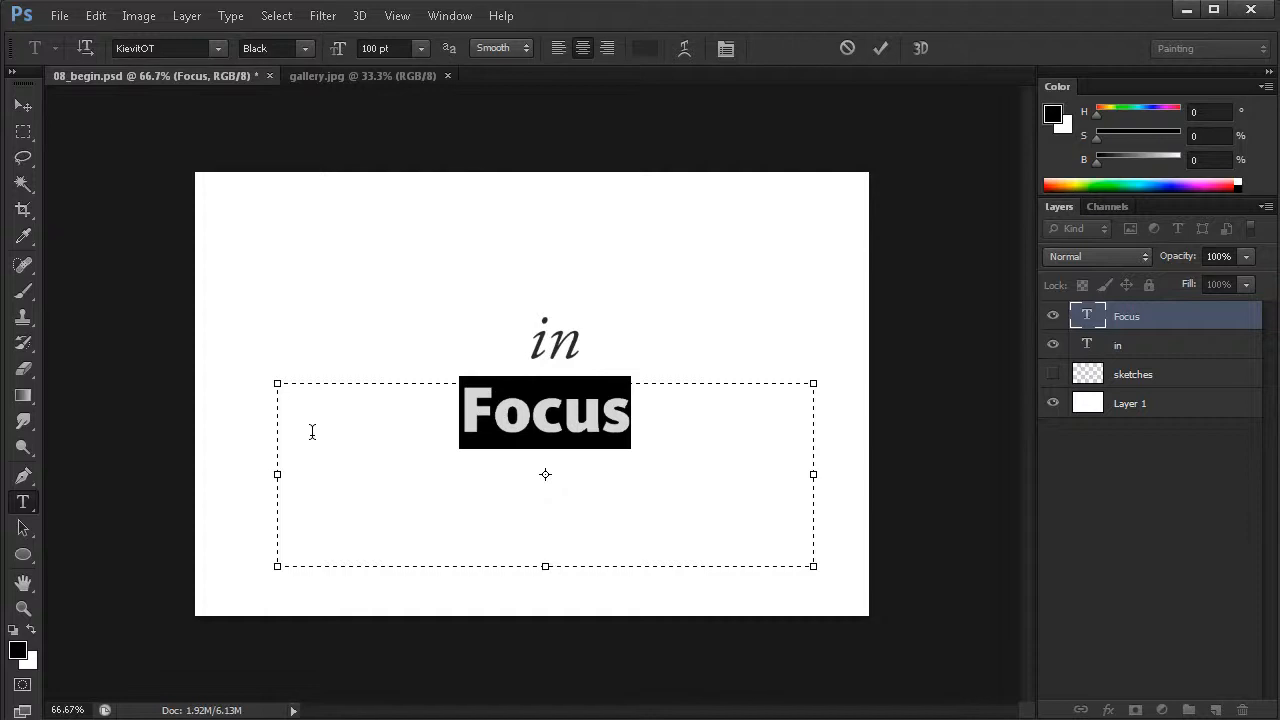
Step: Display the Character settings and move them away from the text to the canvas's upper corner
right_click(585, 446)
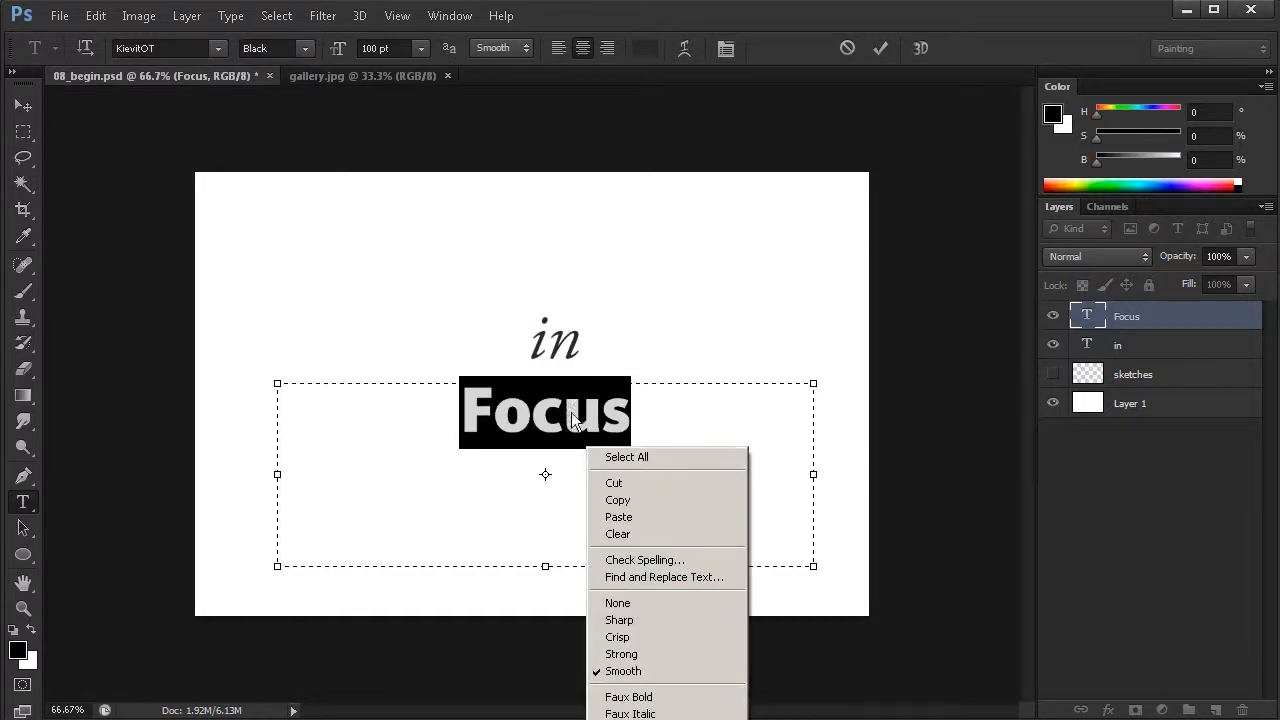
left_click(573, 416)
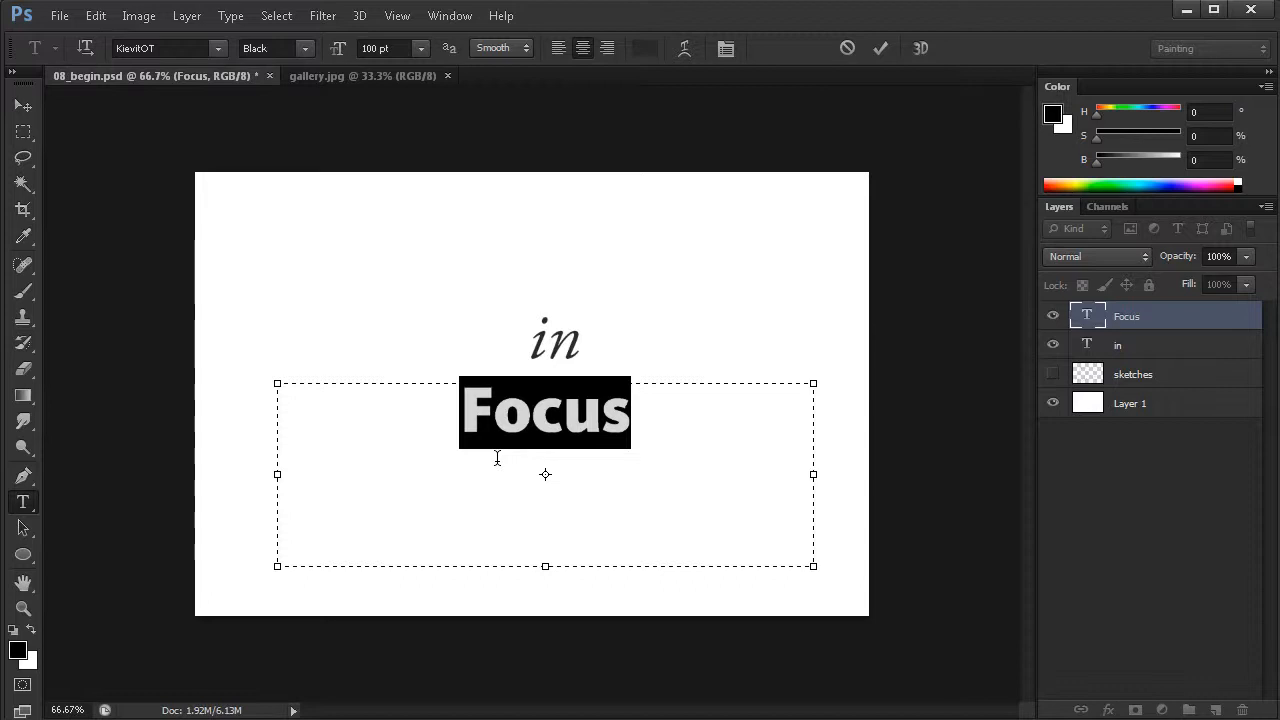
left_click(450, 15)
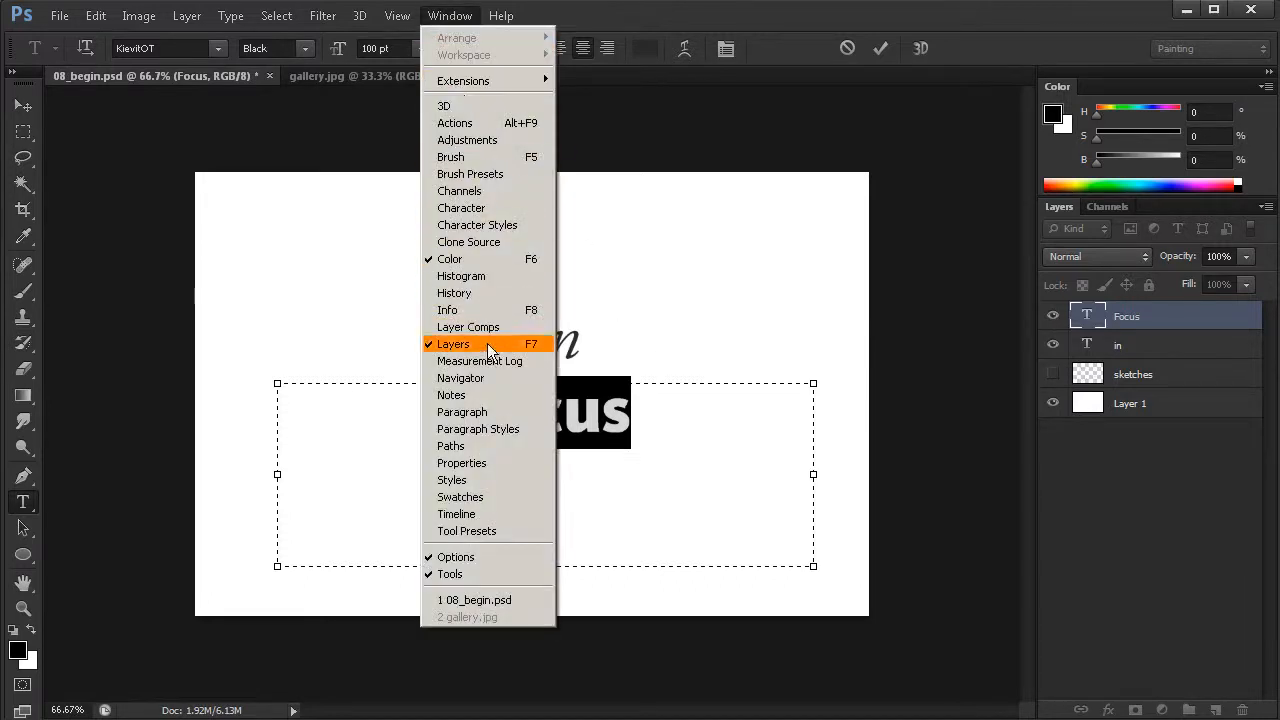
left_click(470, 208)
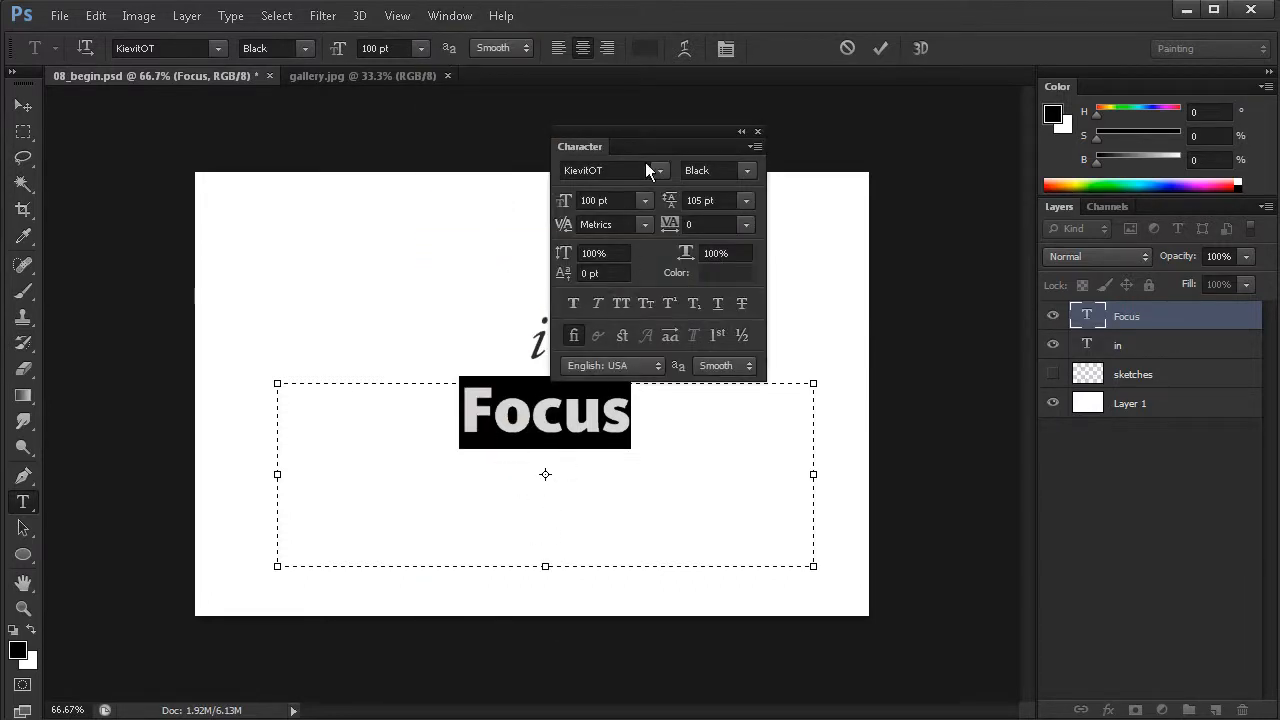
left_click_drag(653, 134, 909, 107)
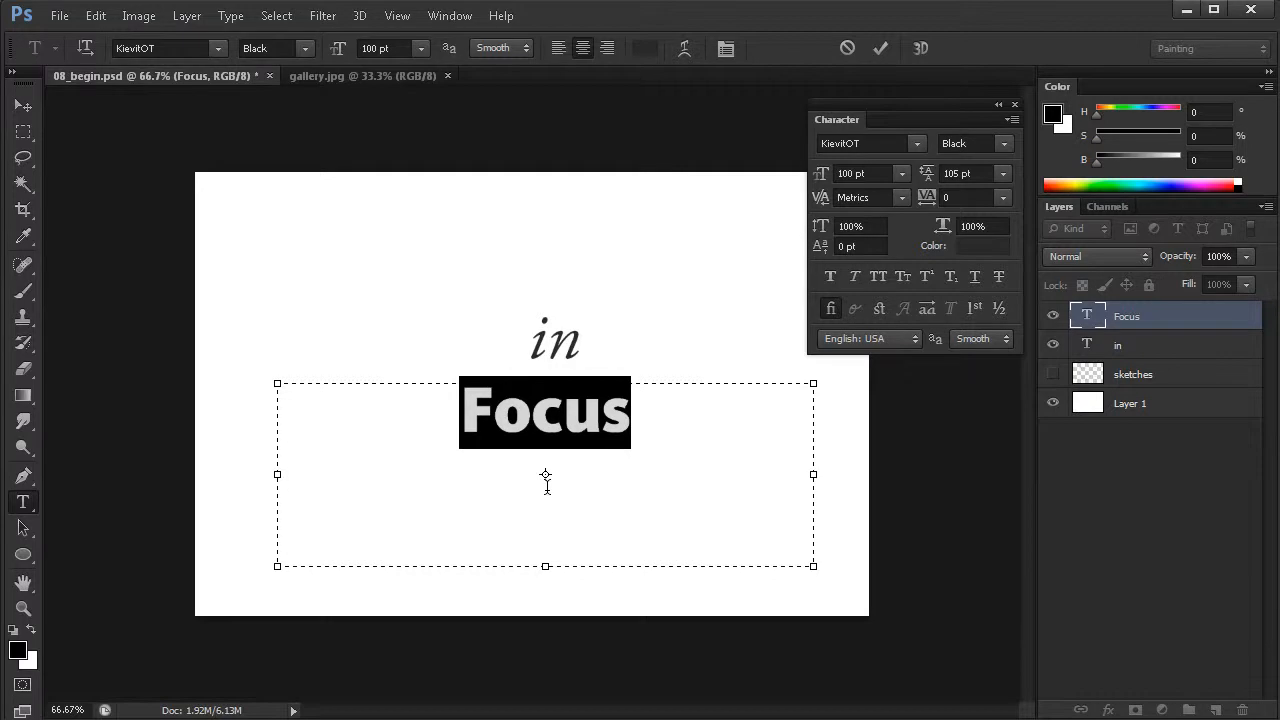
Step: Apply All Caps to the whole word "Focus" and commit the text edit
left_click(493, 412)
key("shift+Left")
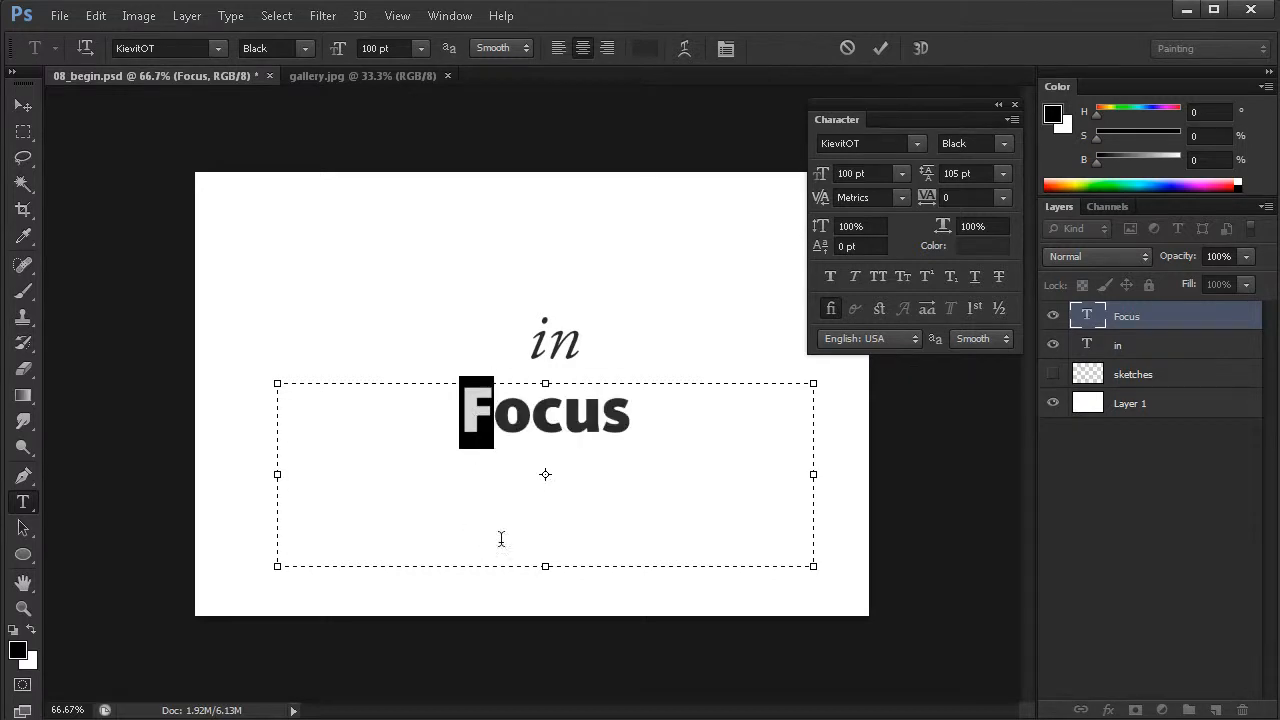
double_click(544, 415)
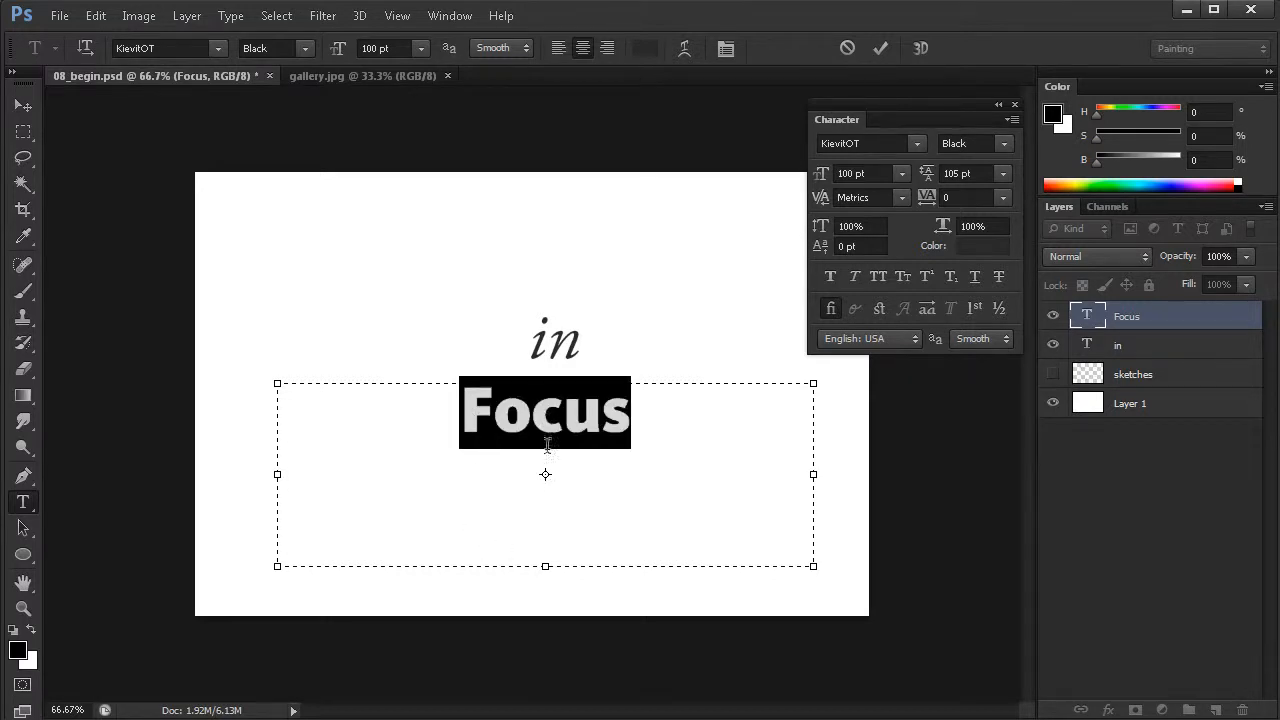
left_click(877, 276)
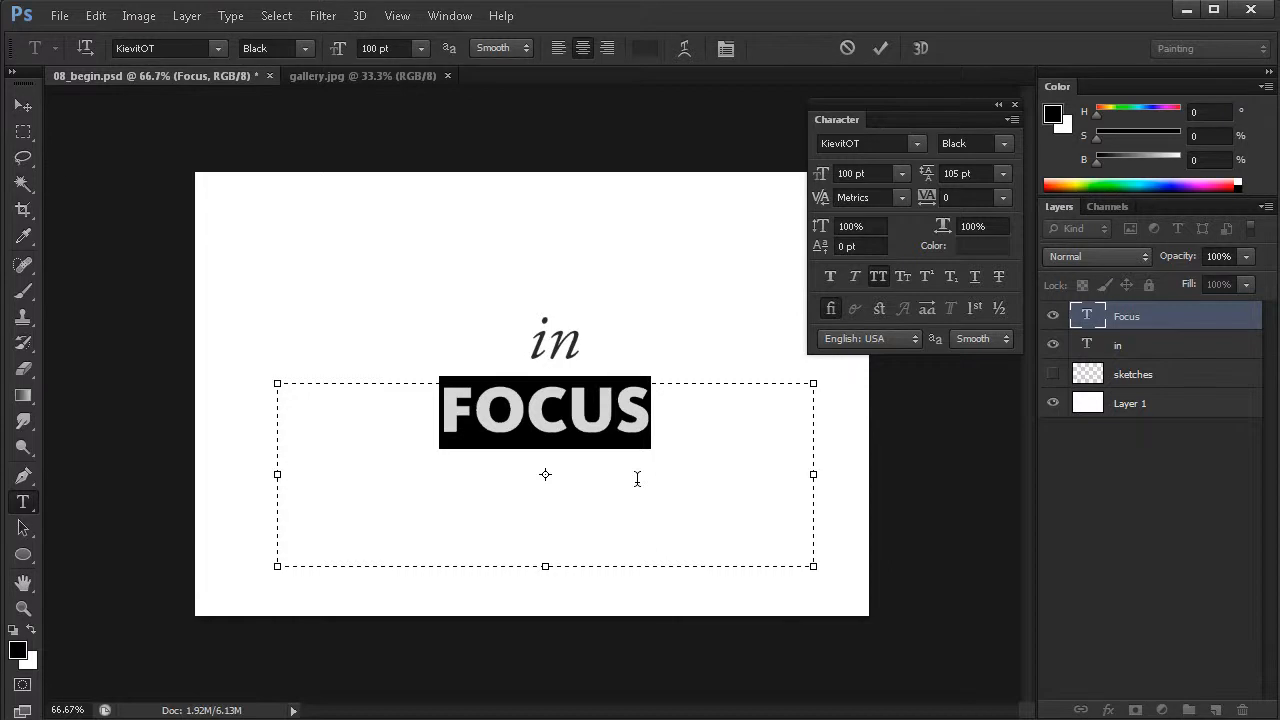
left_click(23, 105)
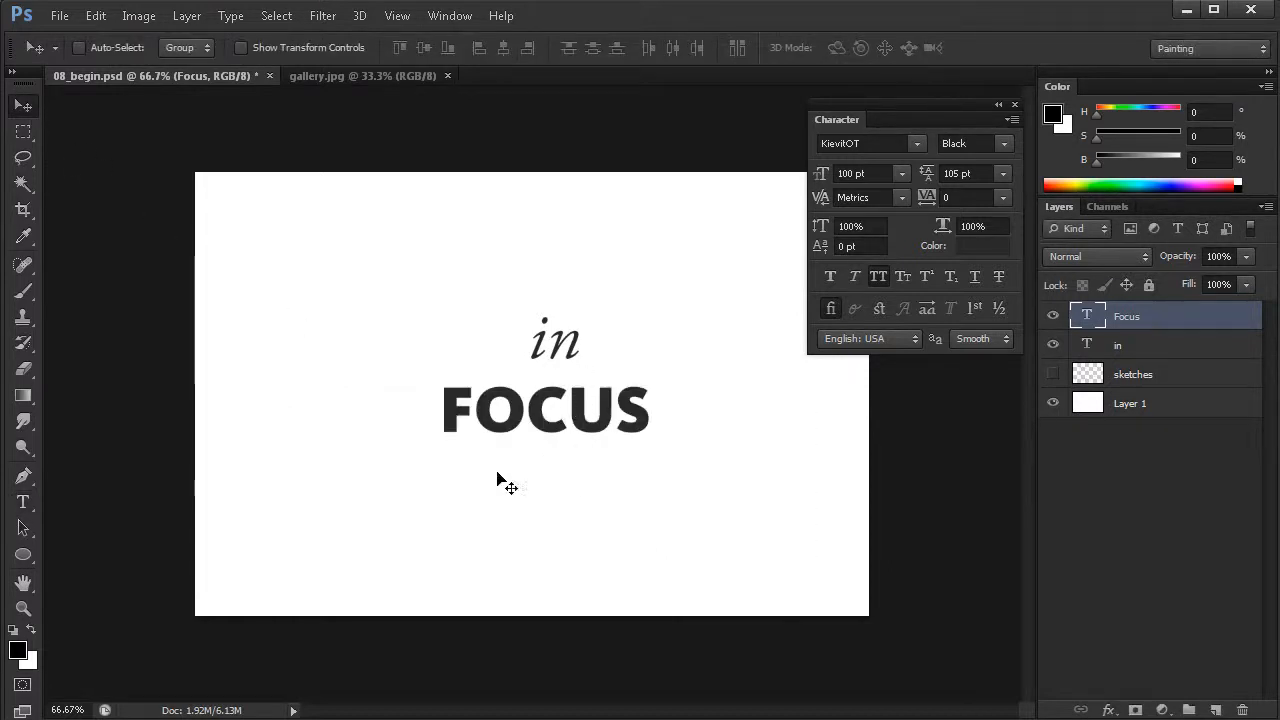
Step: Set the font size of the entire word "FOCUS" to 200 pt
left_click(23, 502)
left_click(584, 406)
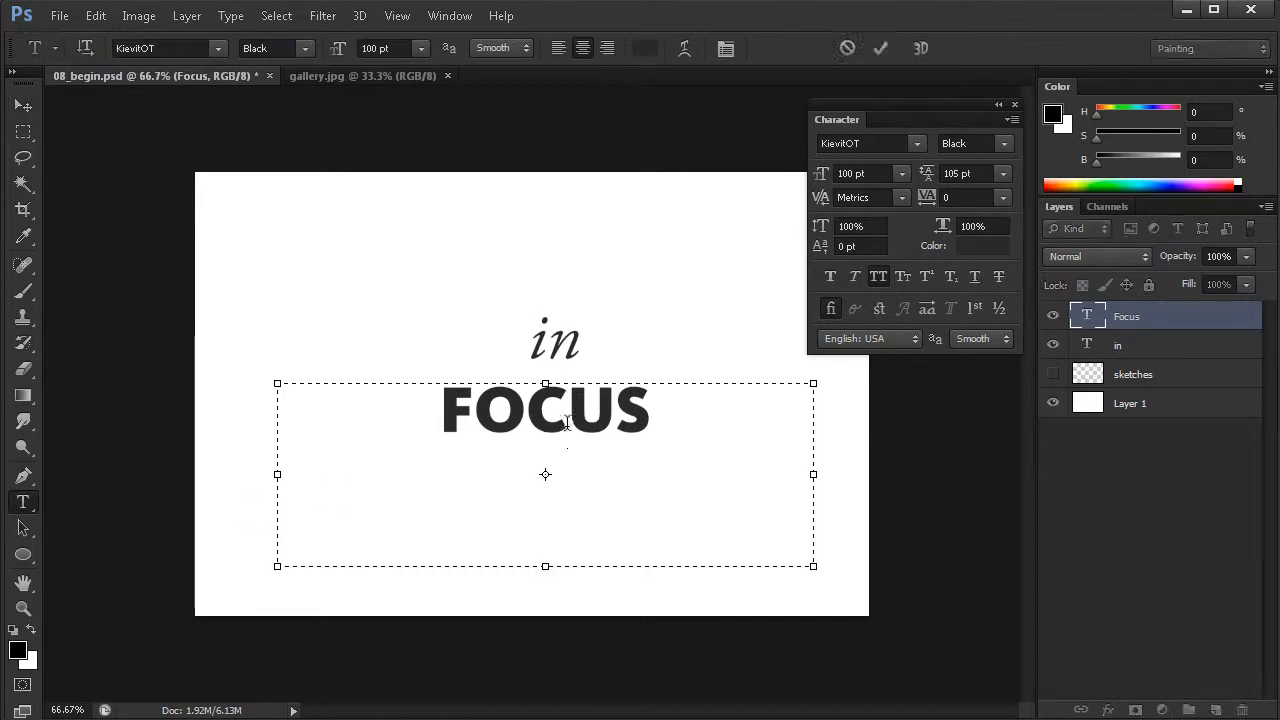
key("ctrl+a")
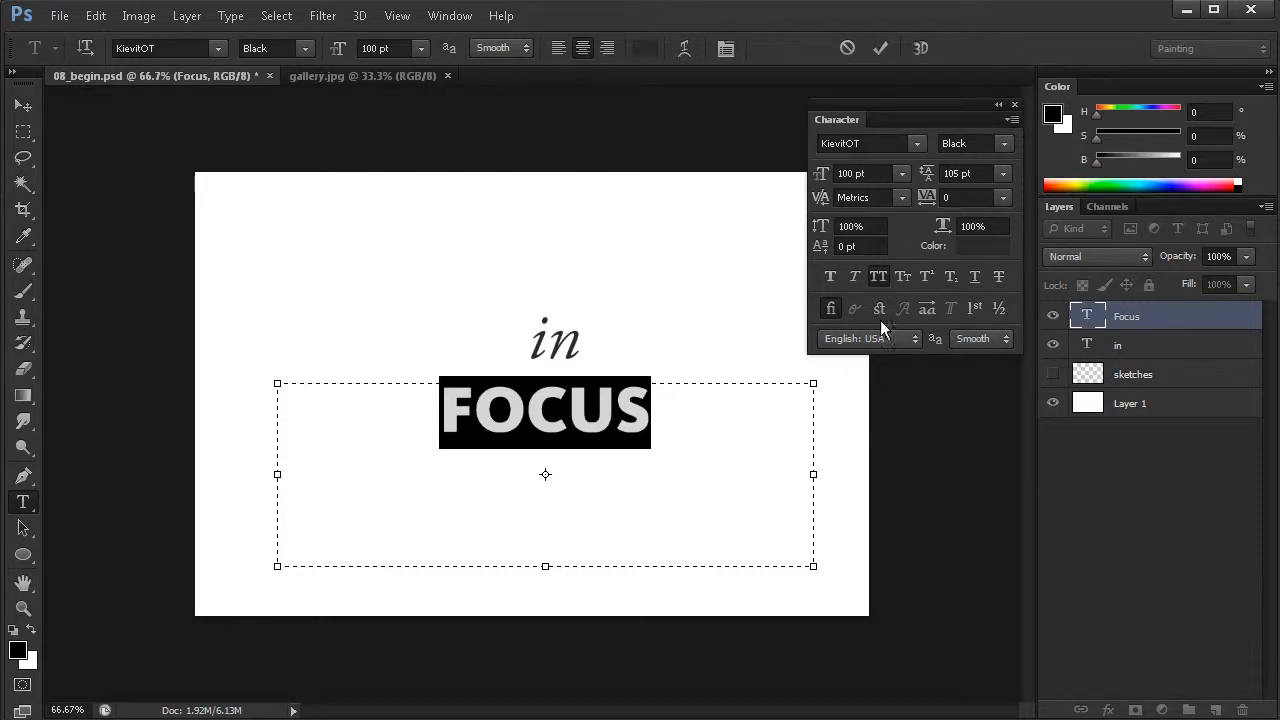
left_click(902, 175)
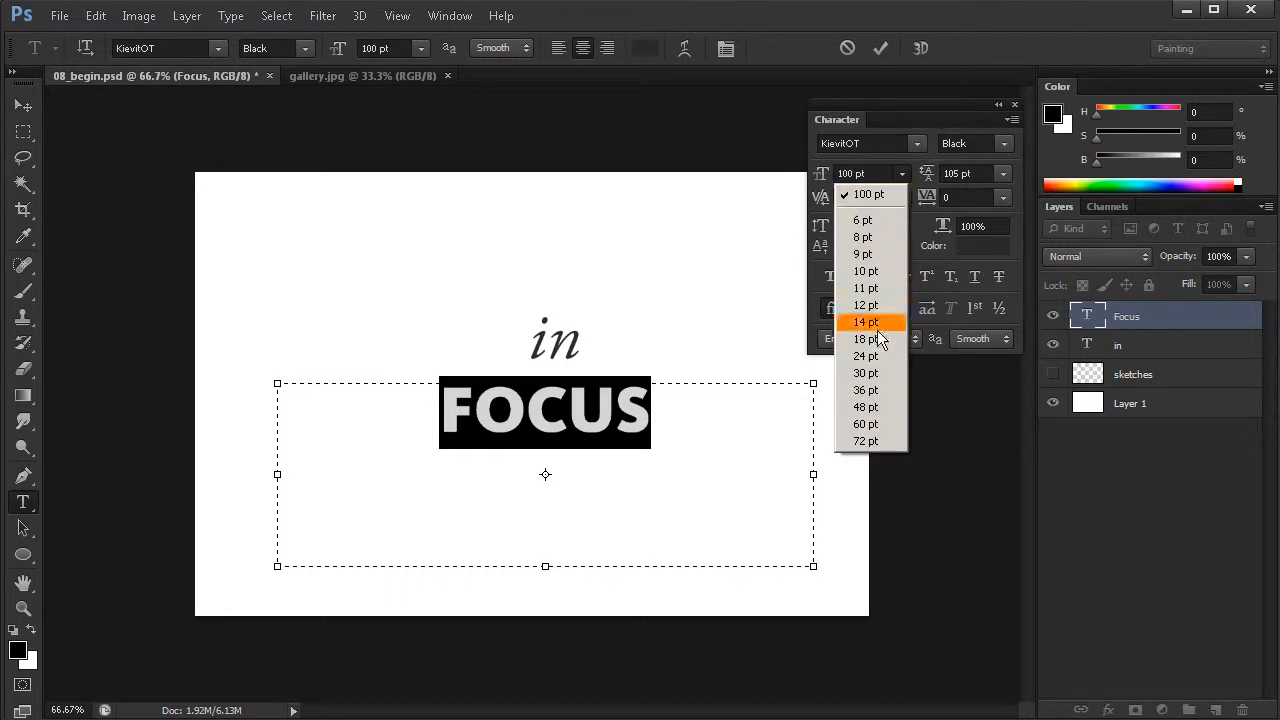
left_click(869, 173)
double_click(875, 172)
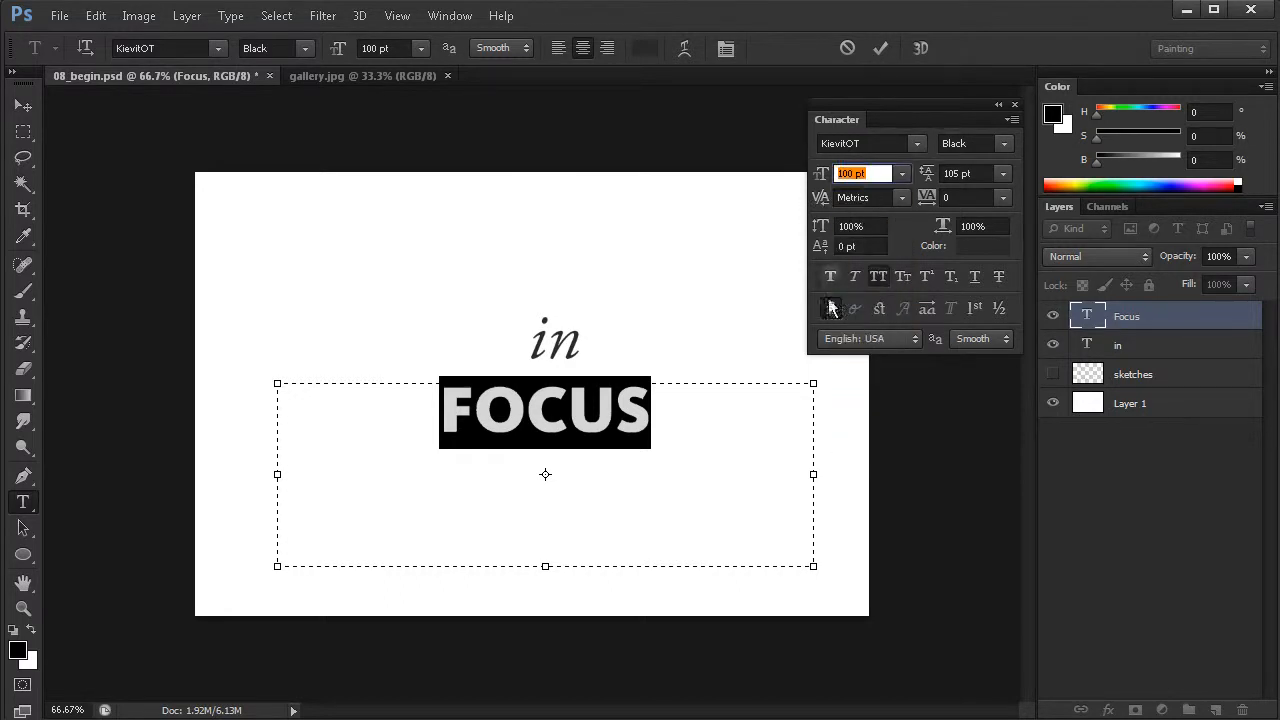
type("200")
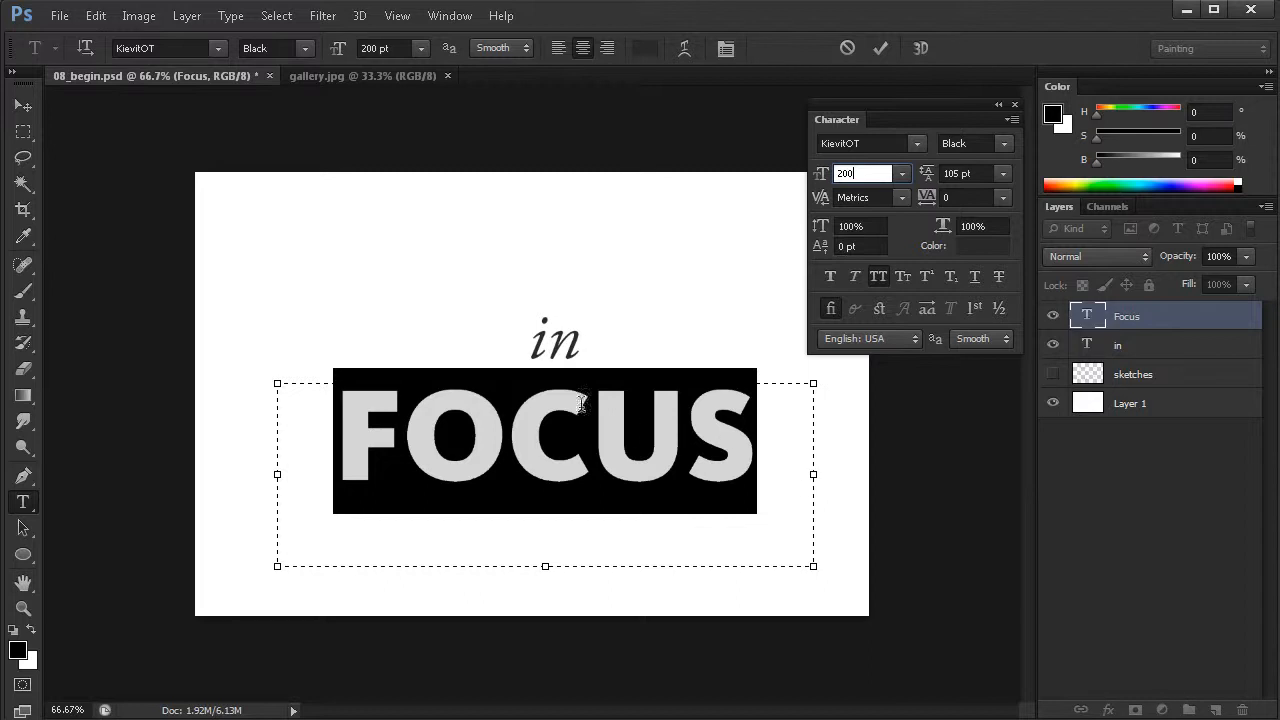
Step: Widen the "FOCUS" text box on both sides to span the full canvas width and commit it
left_click_drag(813, 474, 868, 474)
left_click_drag(277, 474, 196, 477)
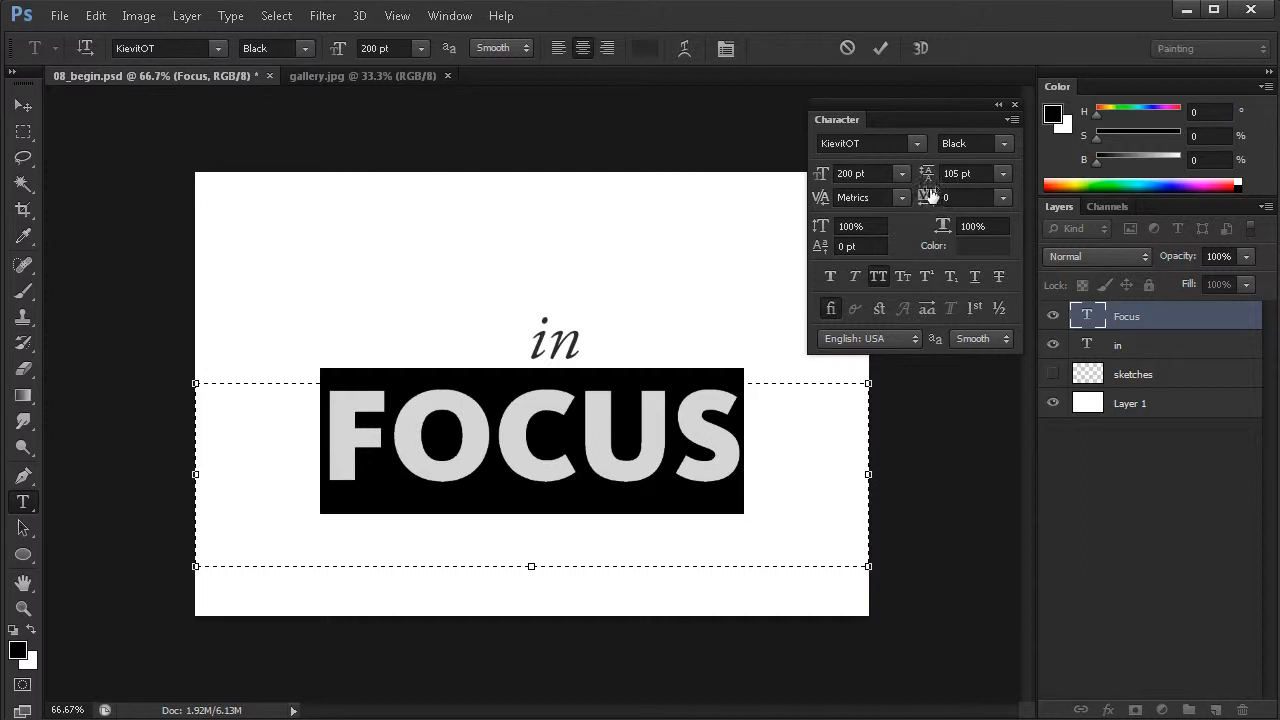
left_click(636, 432)
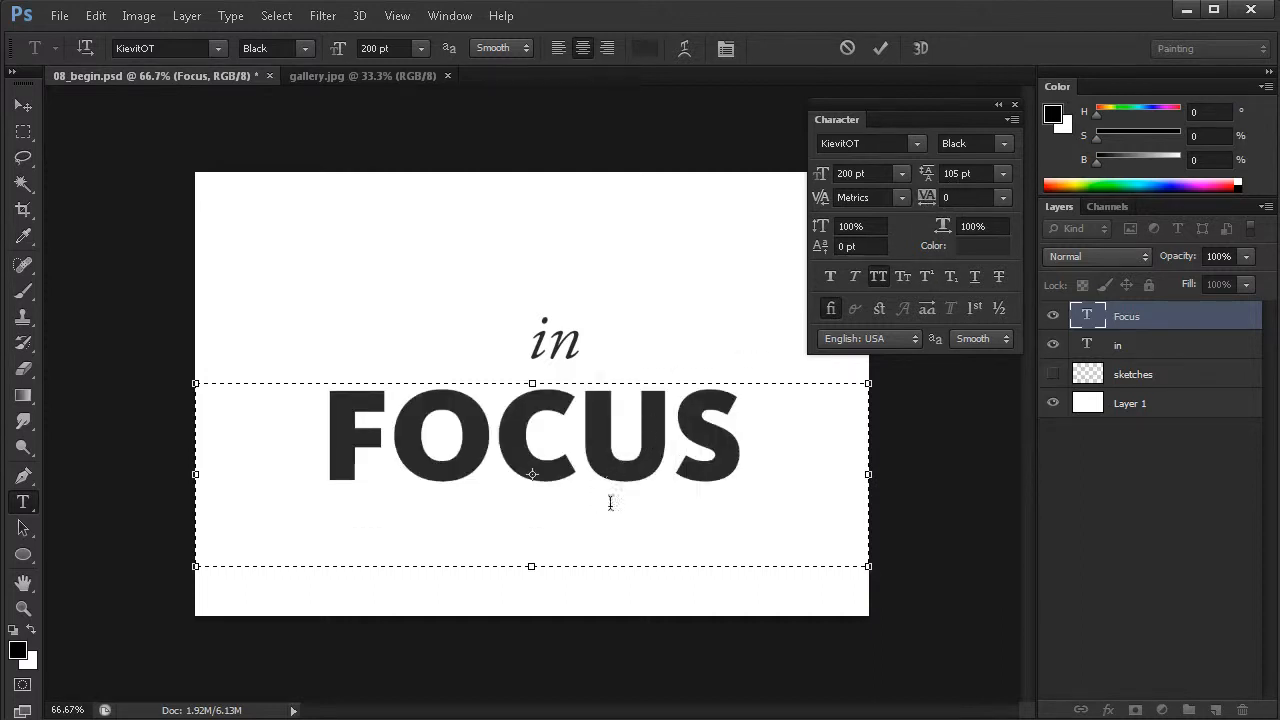
left_click(23, 105)
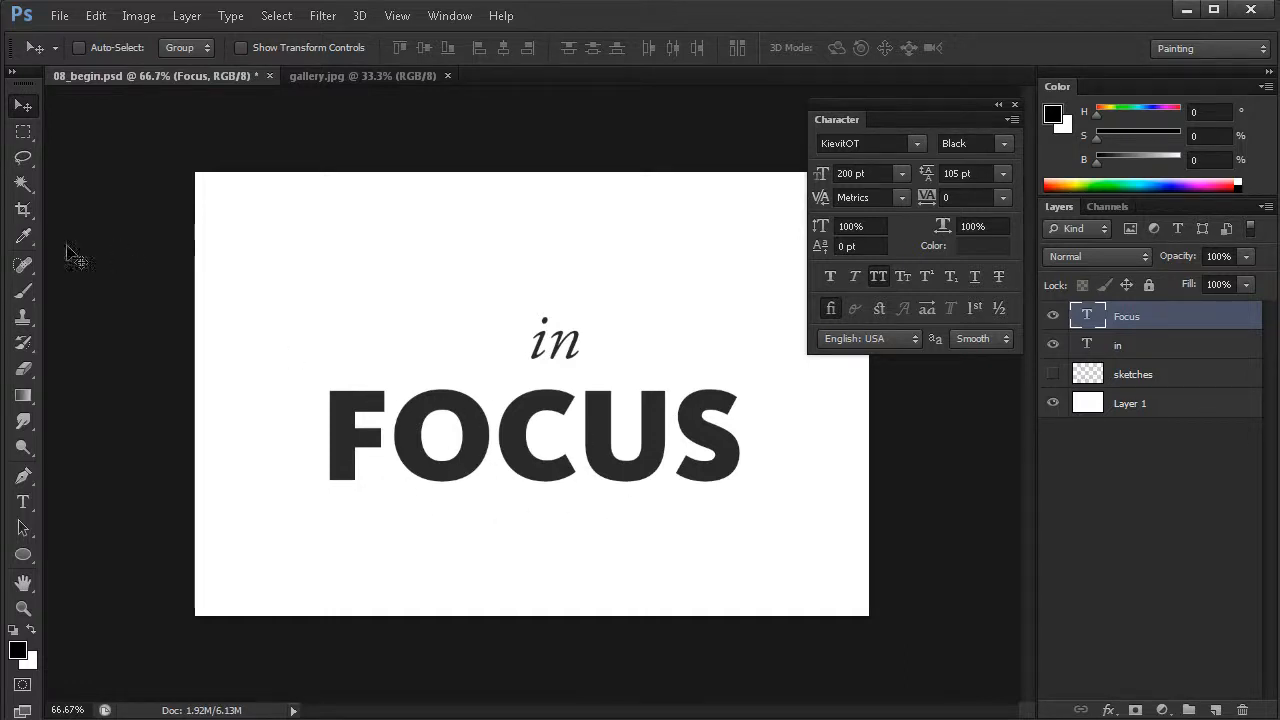
Step: Set the tracking of the entire word "FOCUS" to 100
left_click(23, 501)
double_click(540, 430)
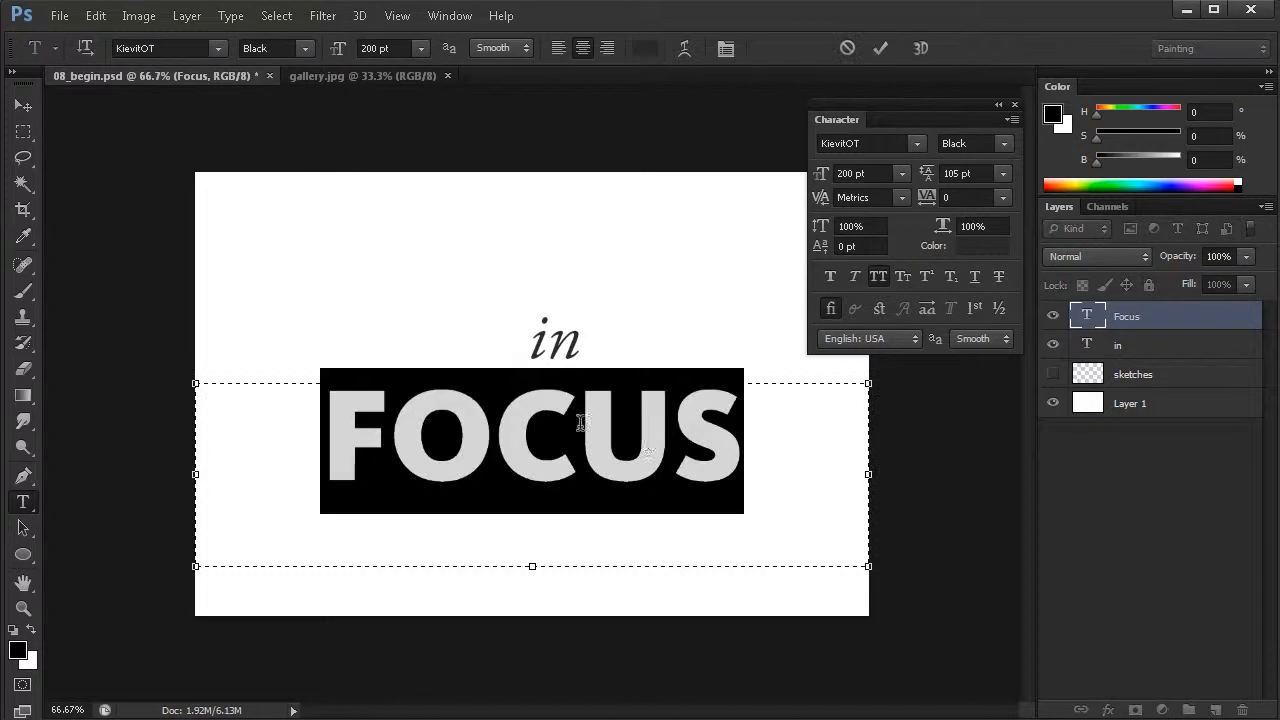
left_click(947, 197)
type("100")
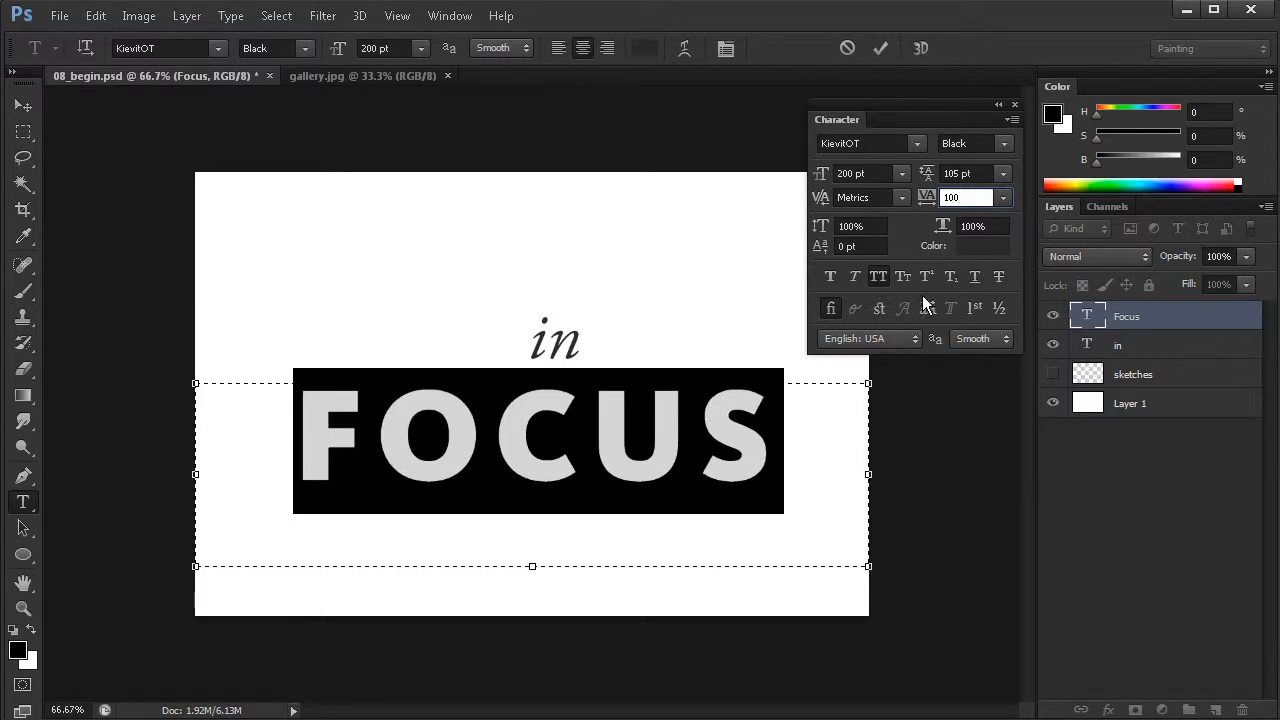
key("Return")
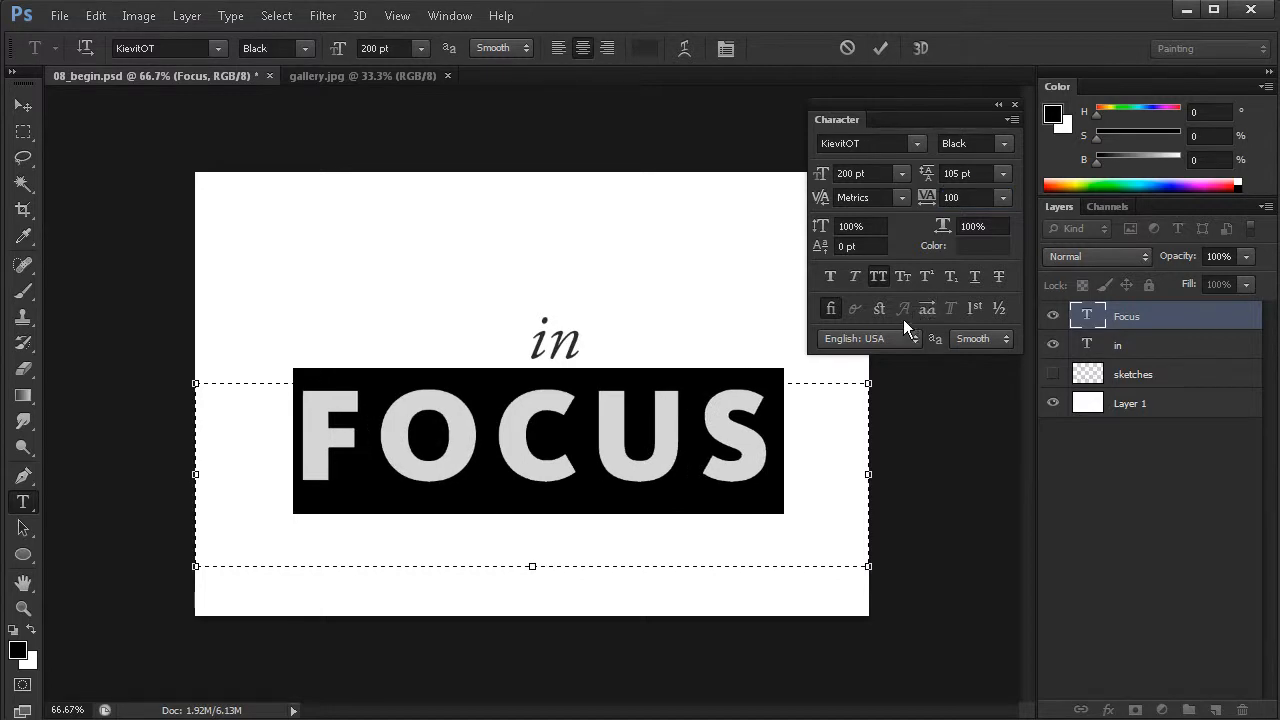
Step: Enlarge the word "FOCUS" by trying 225 pt and settling on 250 pt, and commit the text edit
left_click(850, 173)
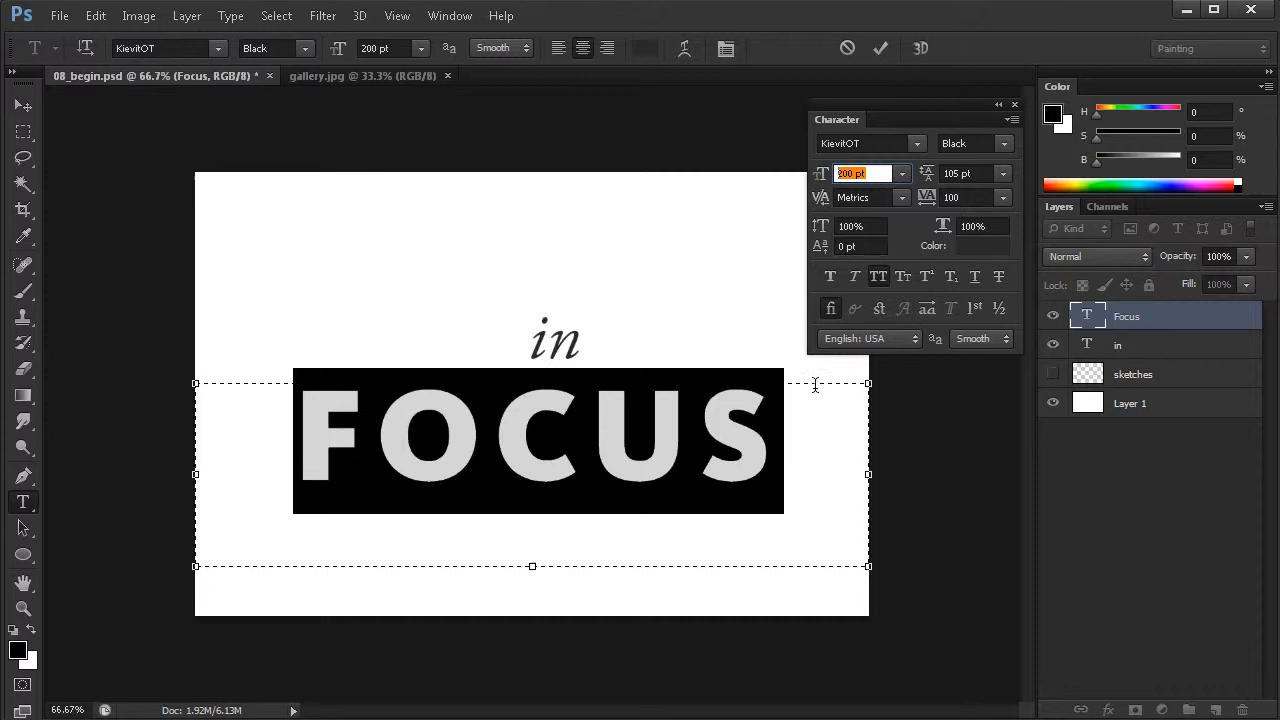
type("225")
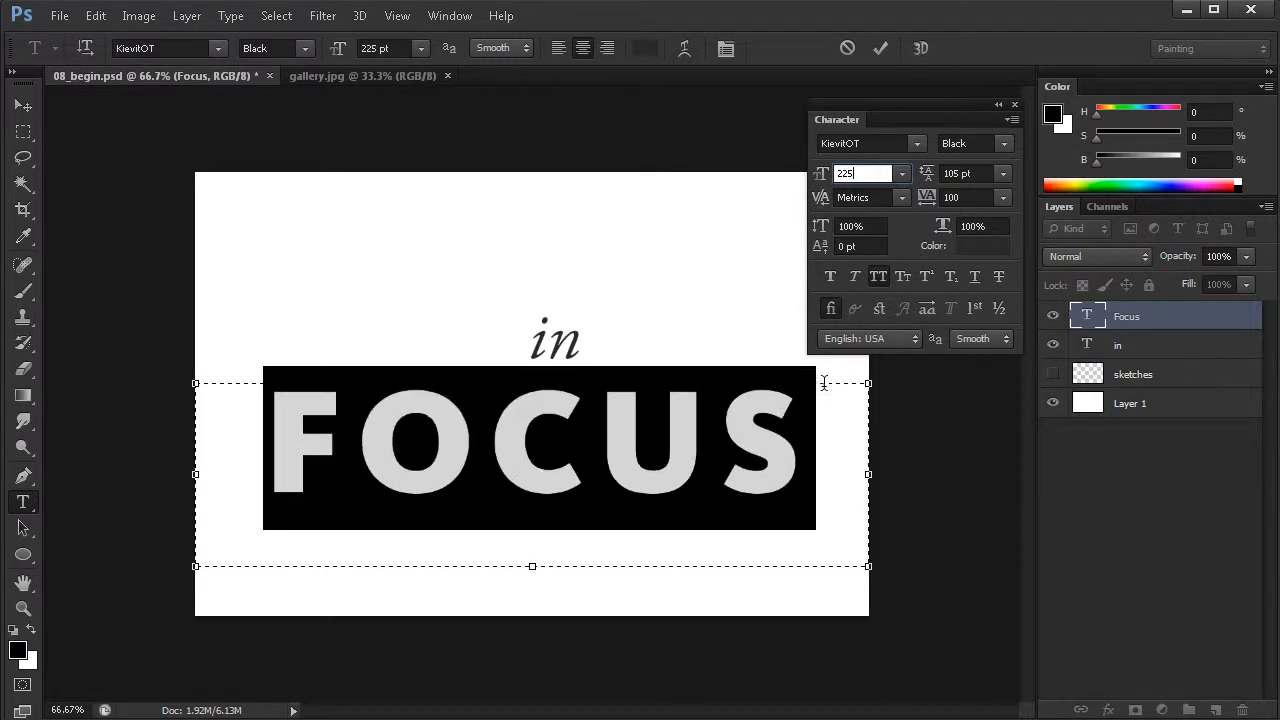
left_click_drag(864, 174, 835, 174)
type("250")
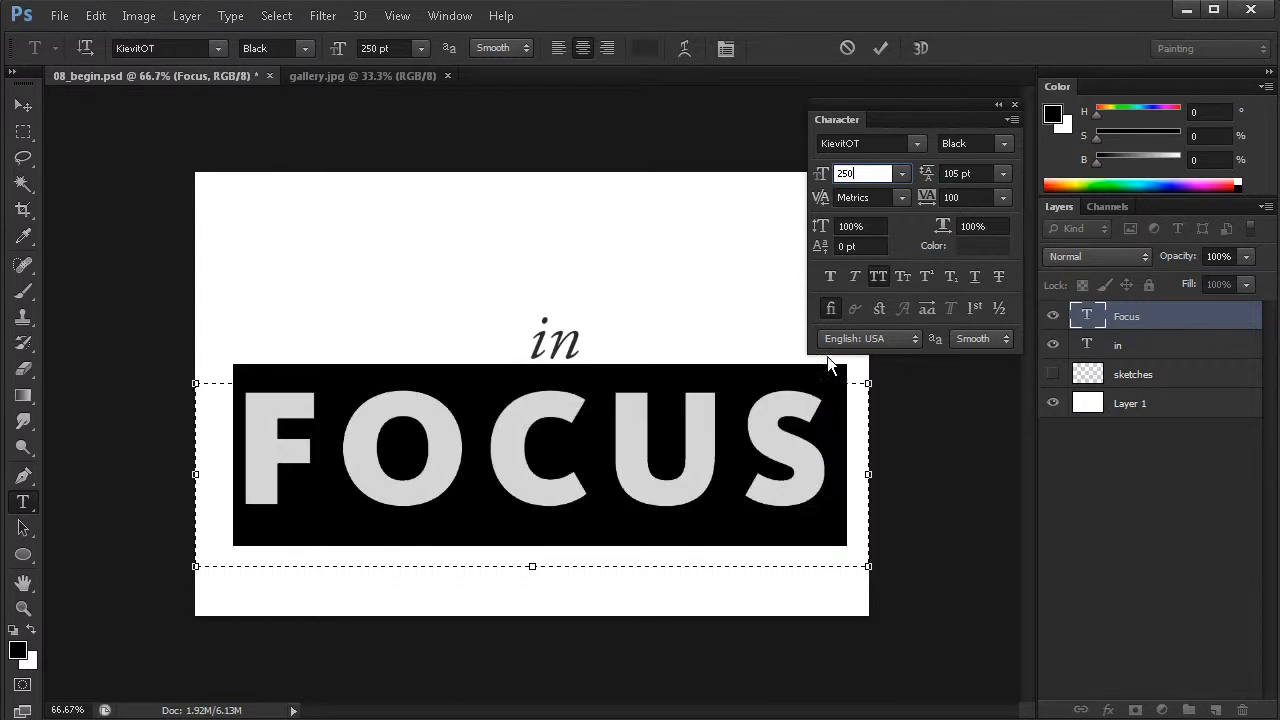
left_click(23, 105)
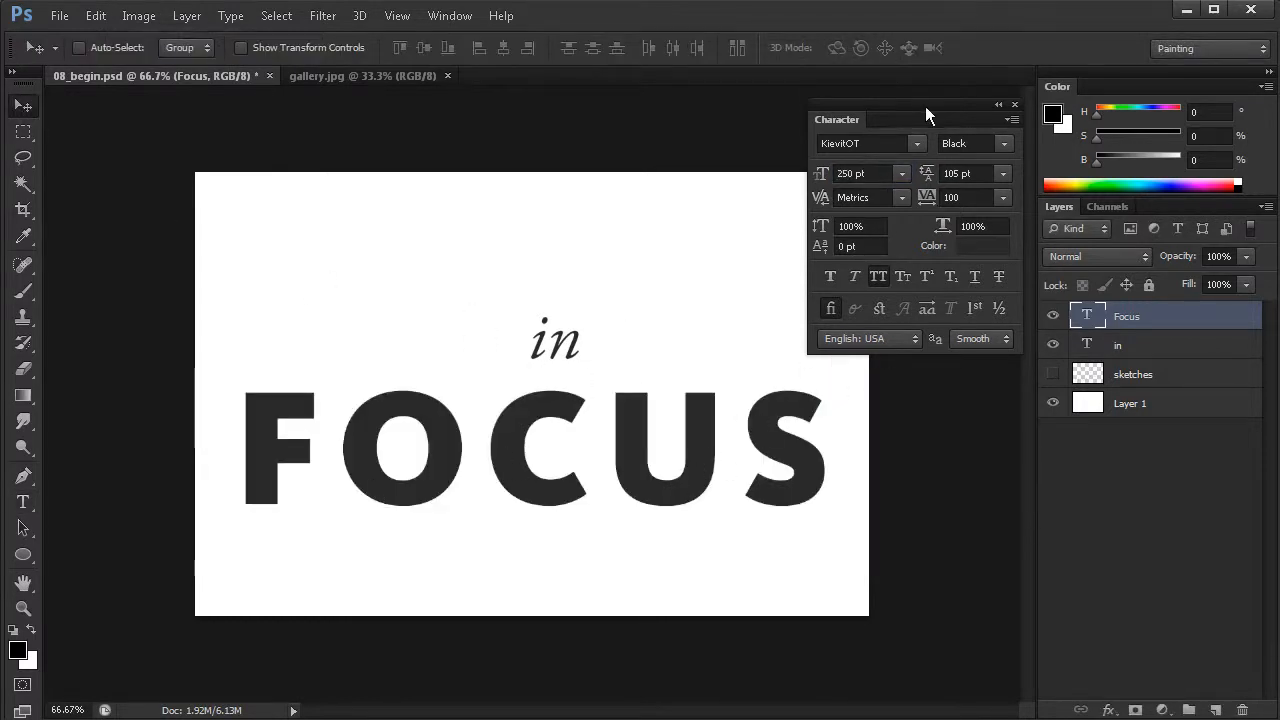
Step: Move the "in" and "FOCUS" texts up together, close the Character settings and align both layers on their horizontal centers
left_click_drag(925, 106, 926, 87)
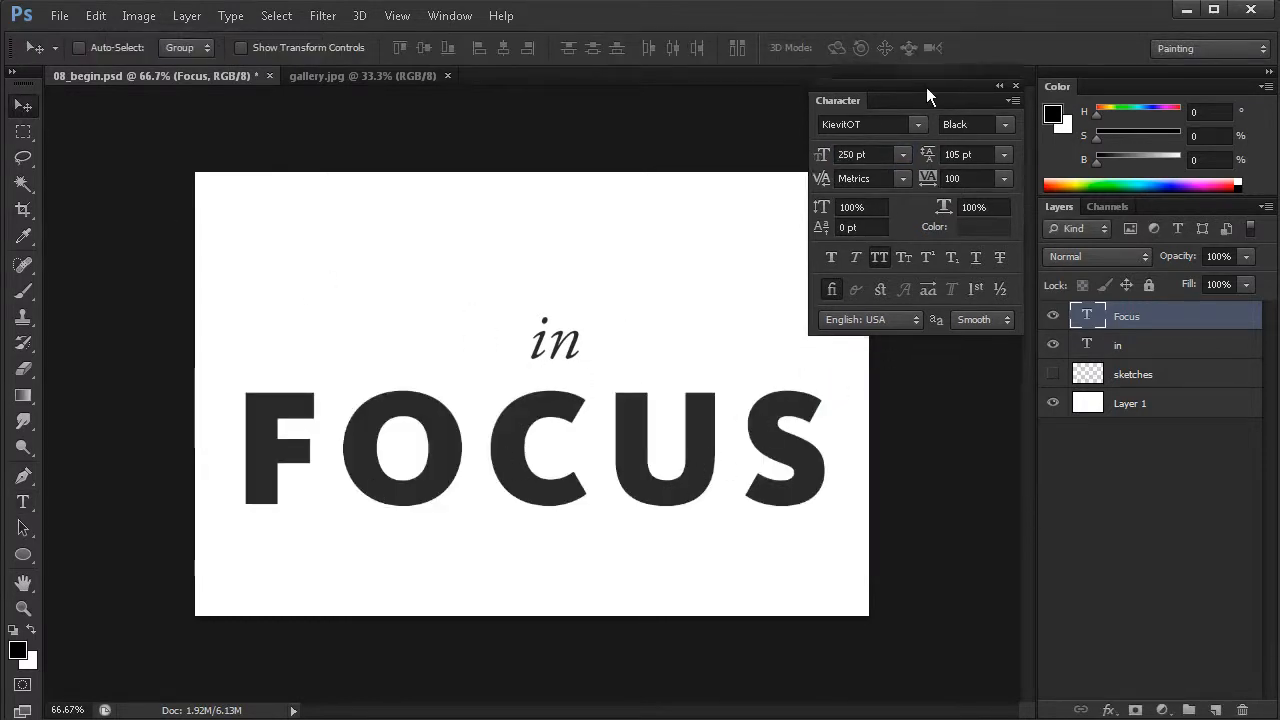
left_click(1143, 346, "shift")
left_click_drag(606, 436, 632, 404)
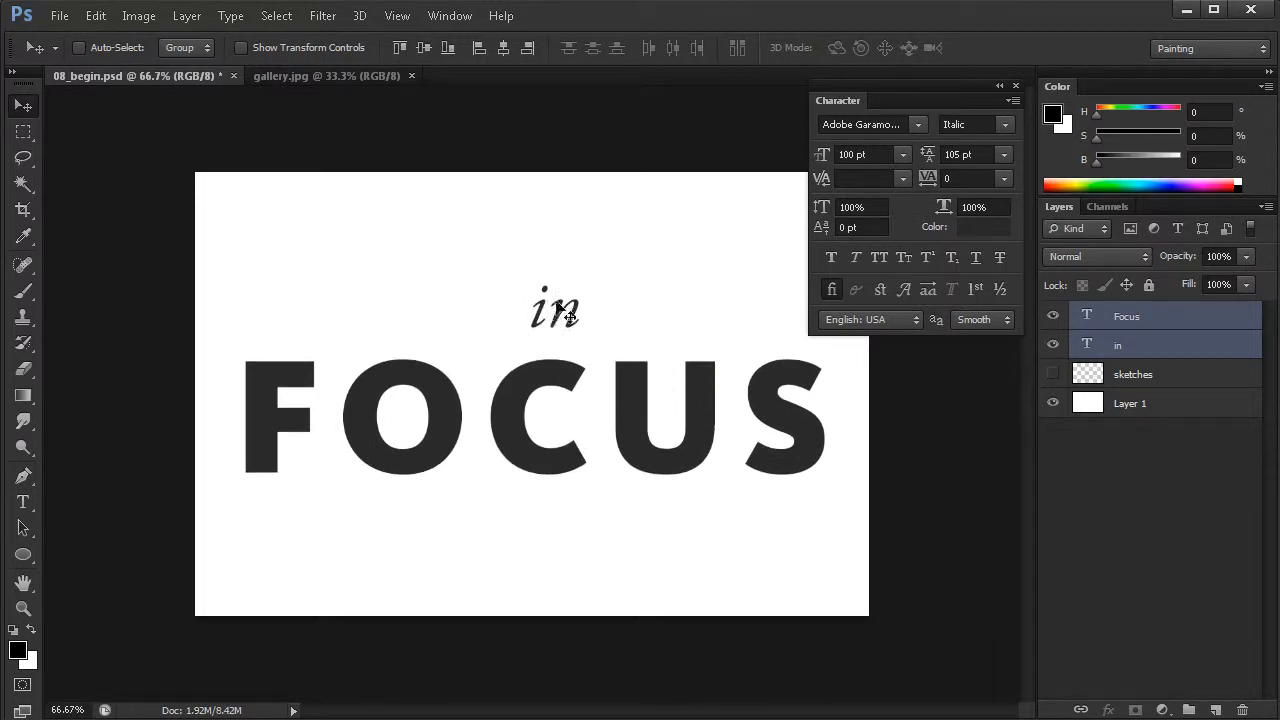
left_click(1016, 85)
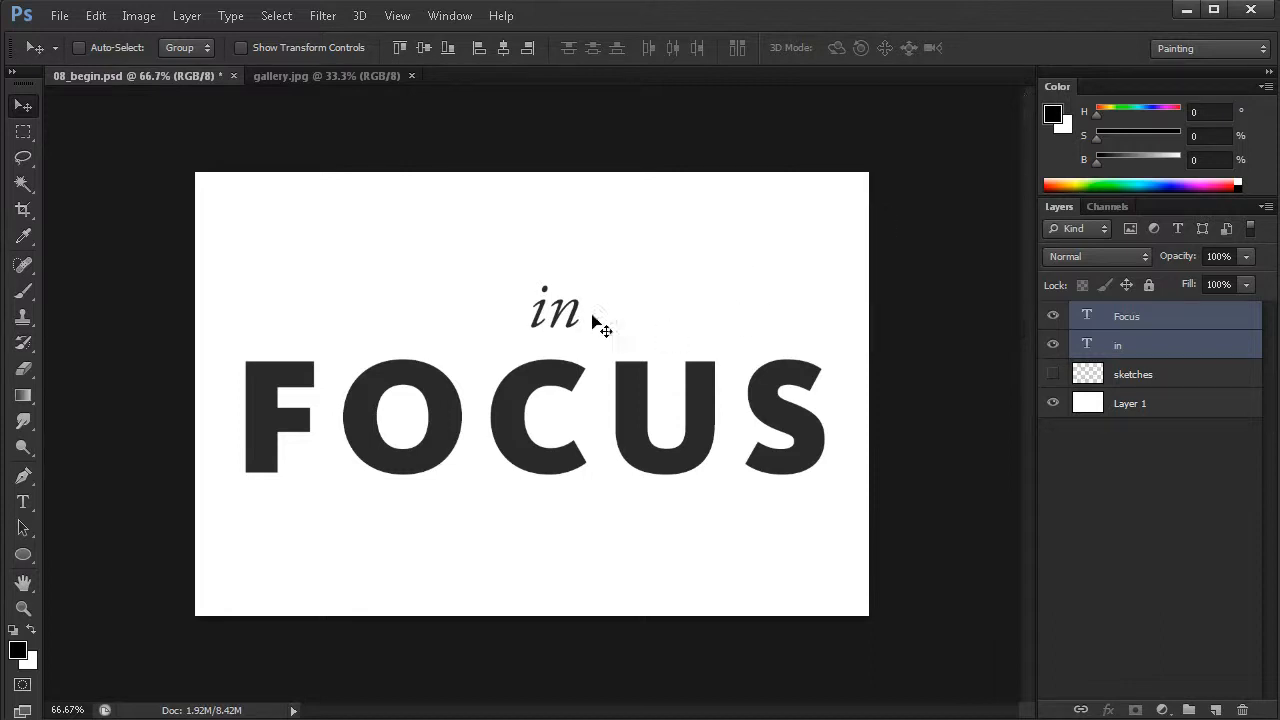
left_click(502, 47)
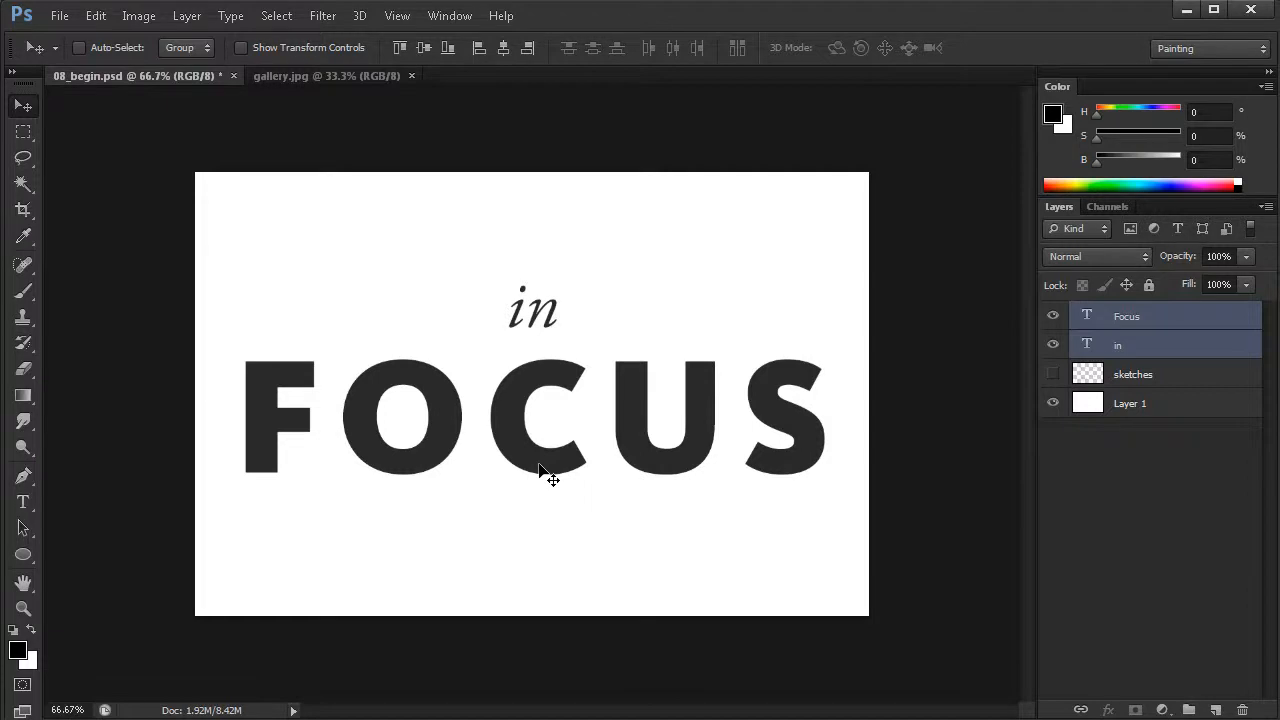
Step: Move the Focus layer beneath the "in" layer and convert it to a Smart Object
left_click(1128, 318)
left_click_drag(1128, 320, 1136, 350)
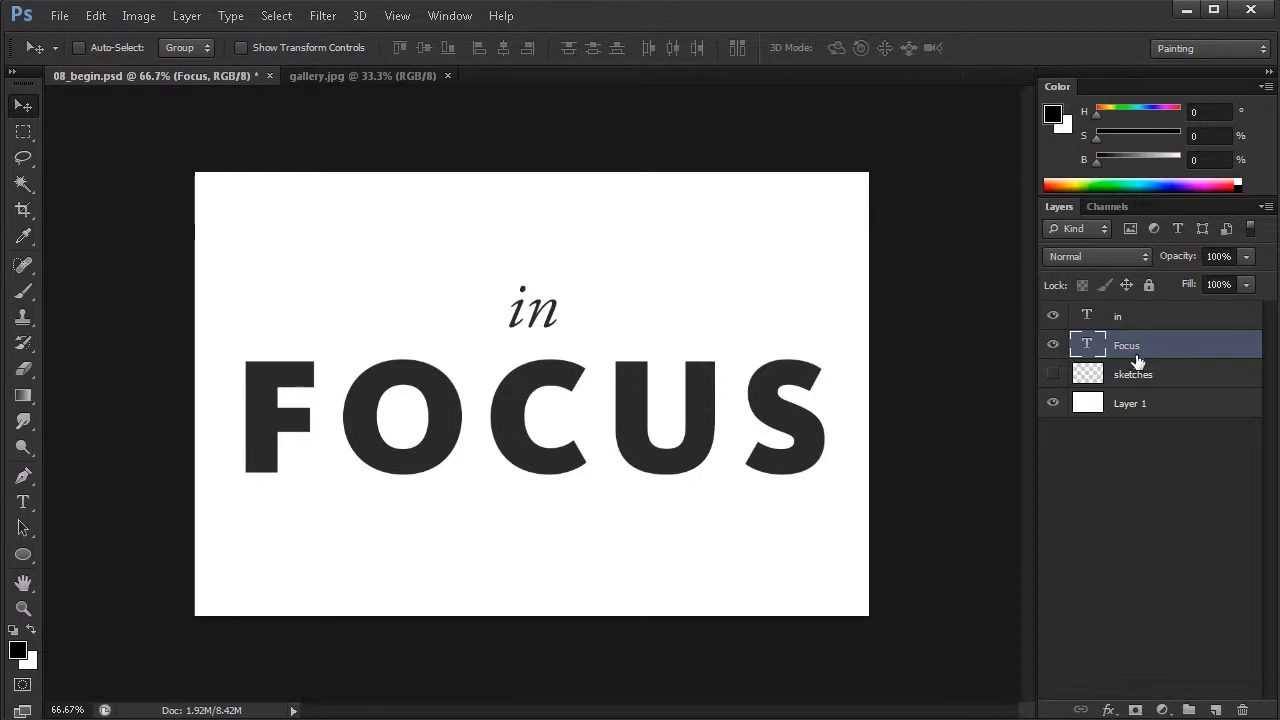
right_click(1167, 345)
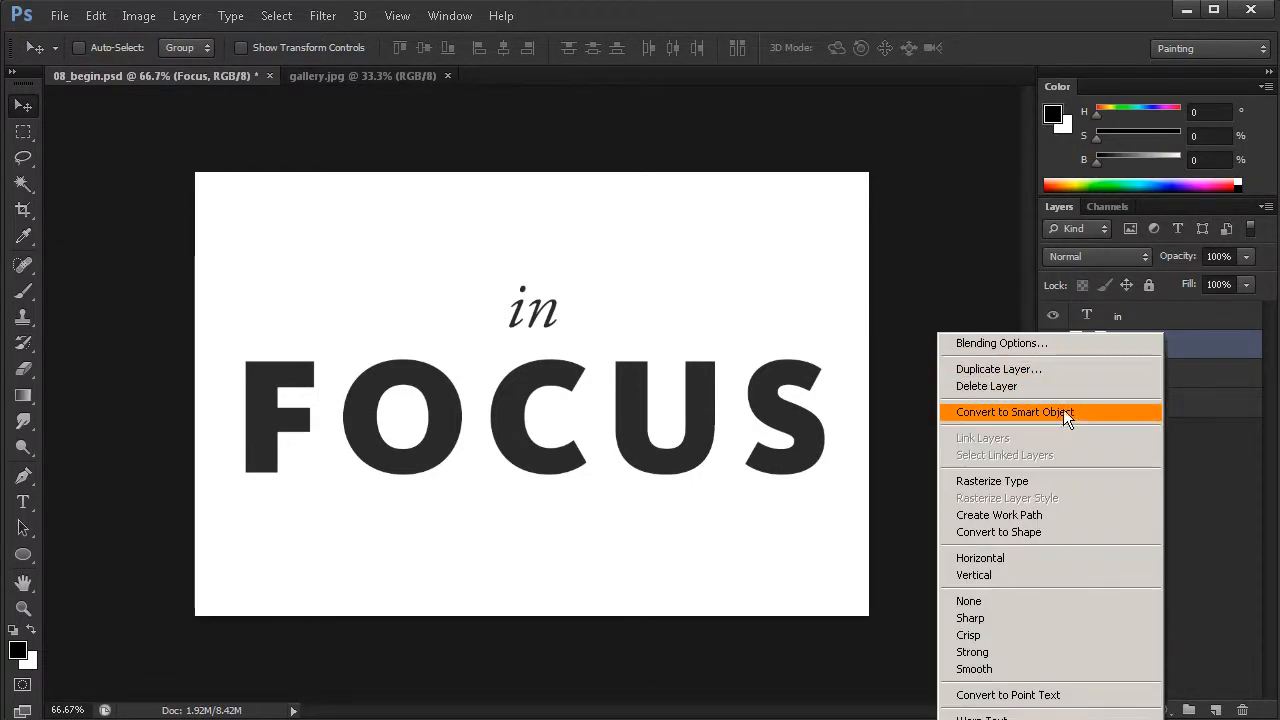
left_click(1064, 412)
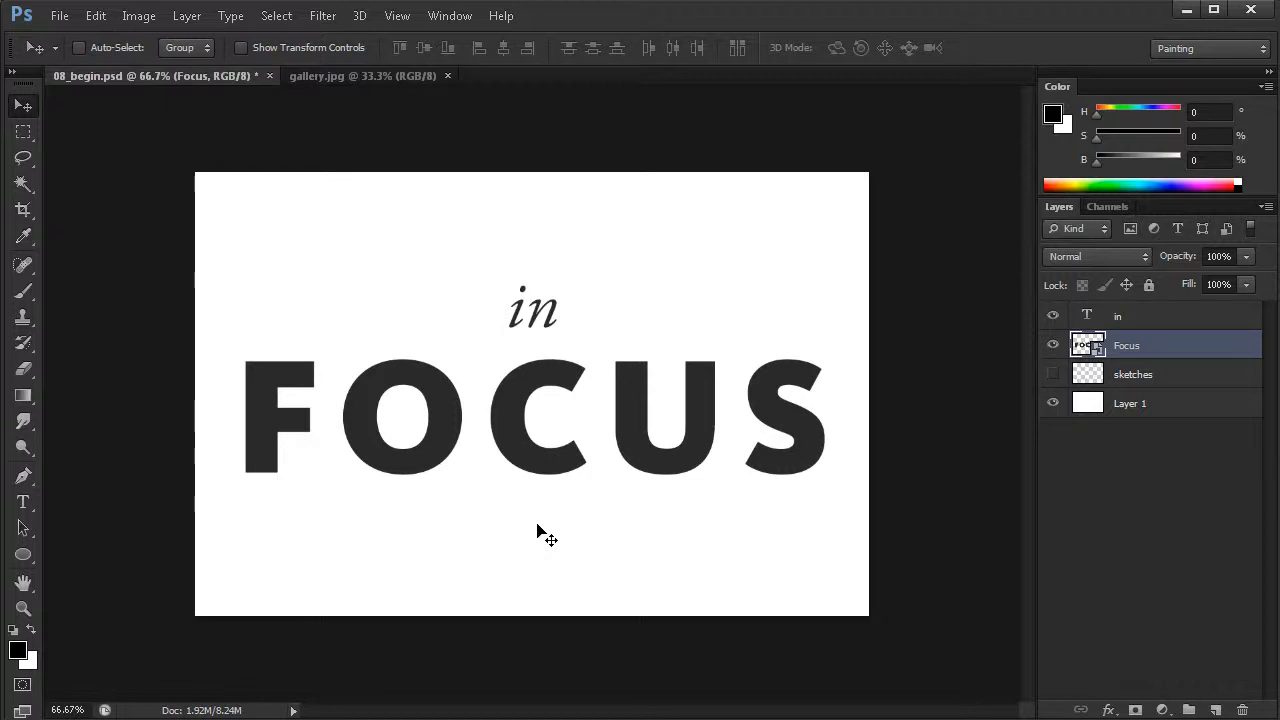
Step: Apply a Gaussian Blur with a radius of 15.0 pixels to the Focus Smart Object
left_click(440, 18)
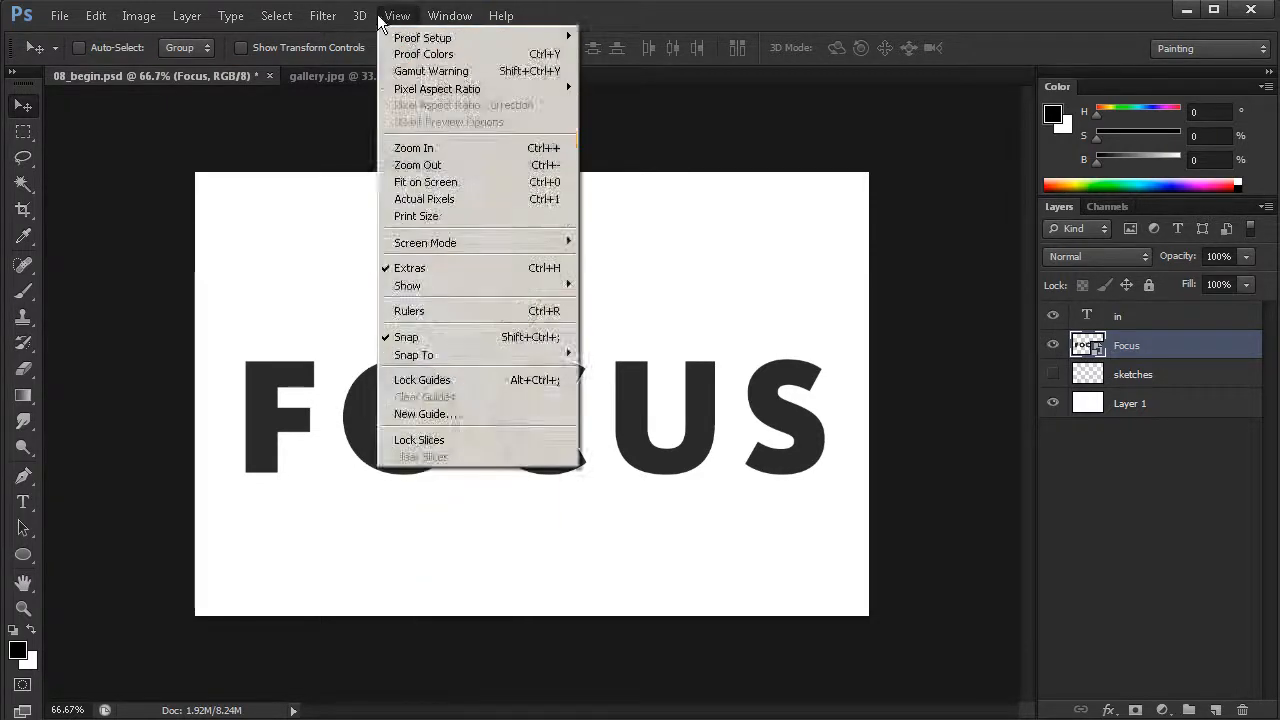
mouse_move(323, 20)
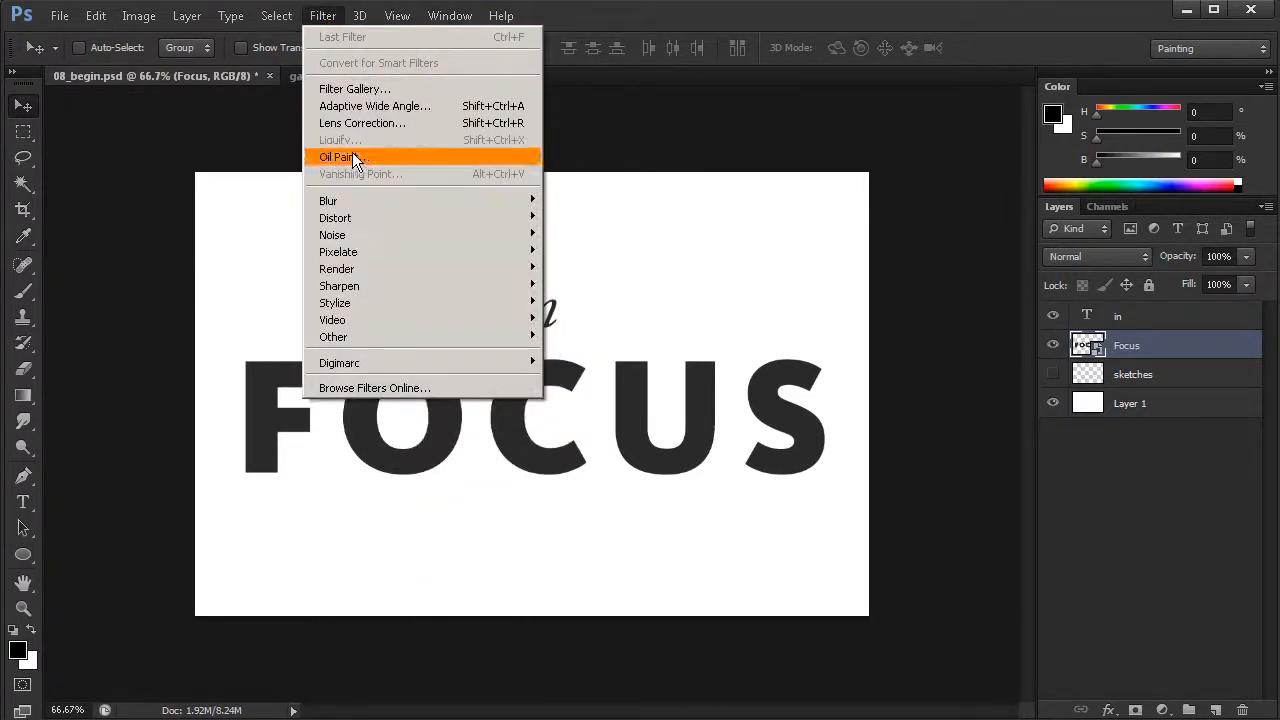
mouse_move(357, 205)
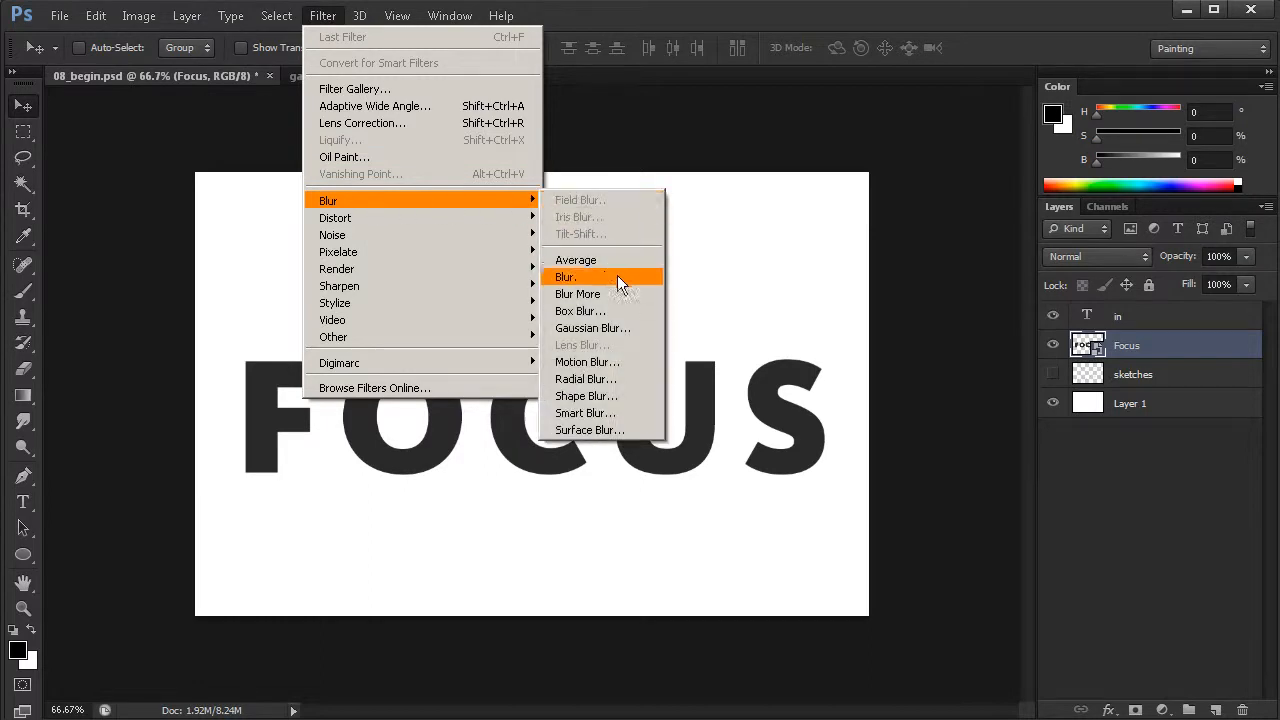
left_click(600, 328)
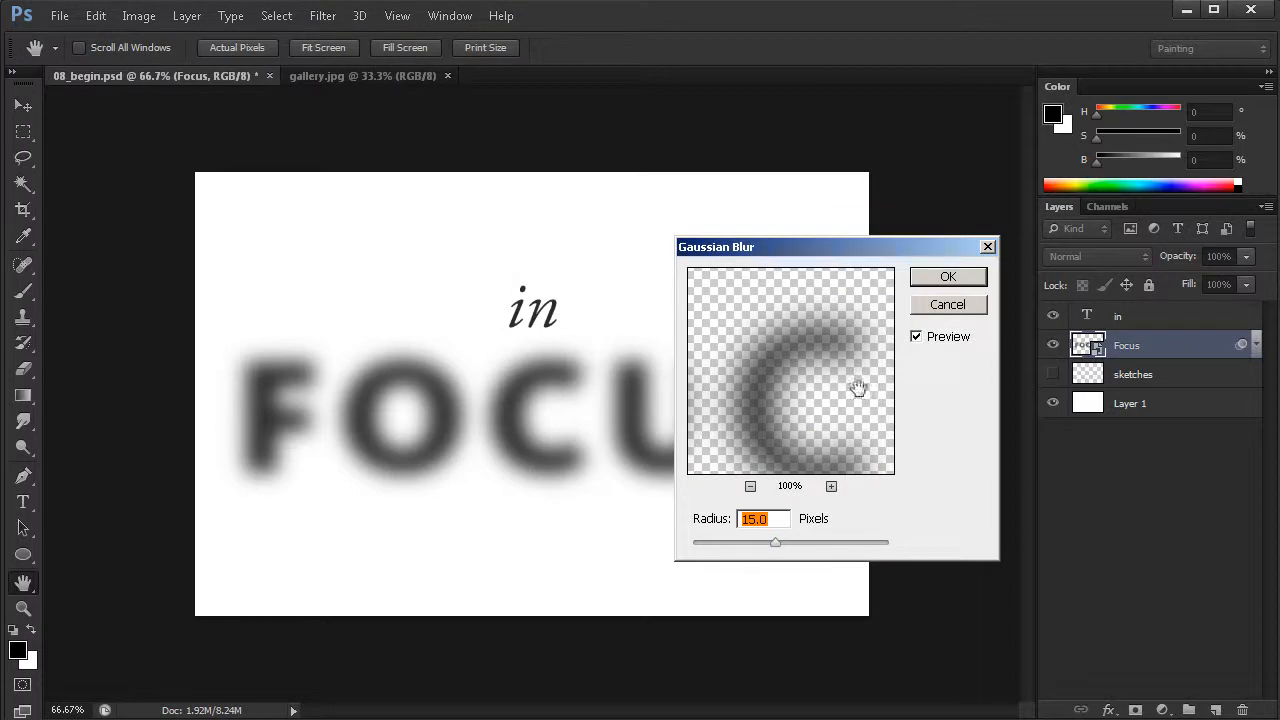
left_click_drag(842, 250, 1021, 277)
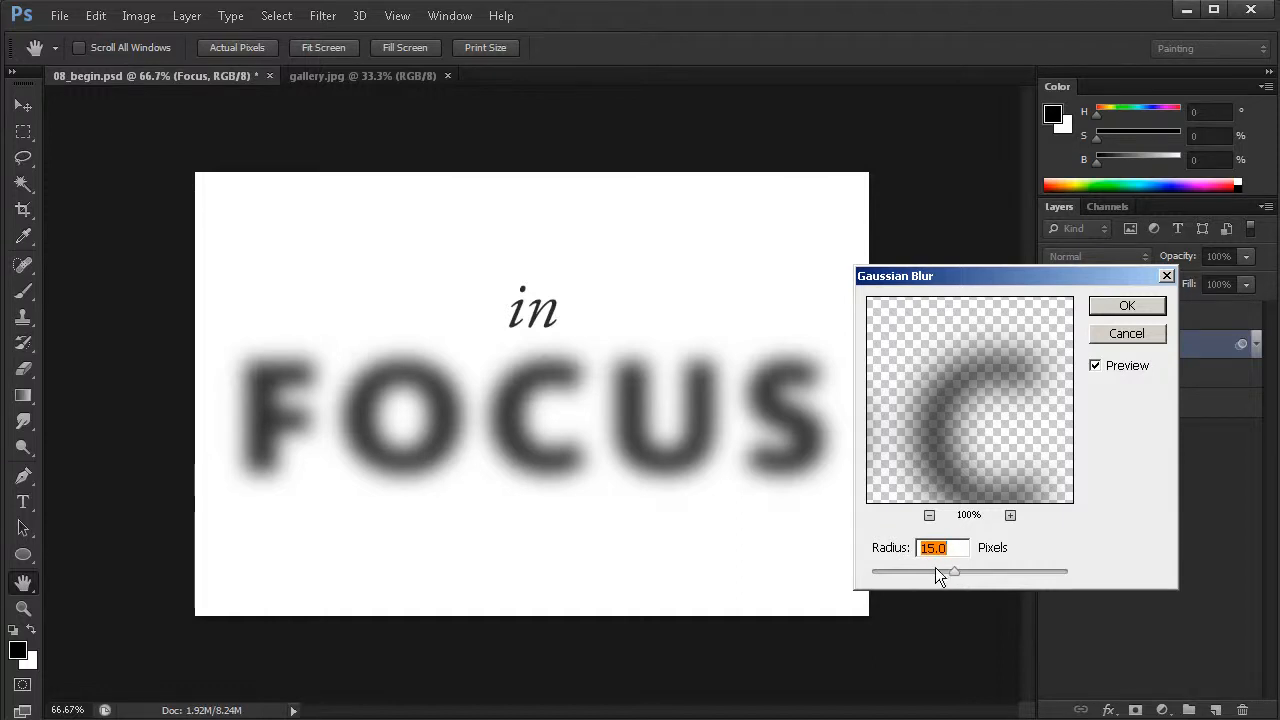
left_click(1098, 306)
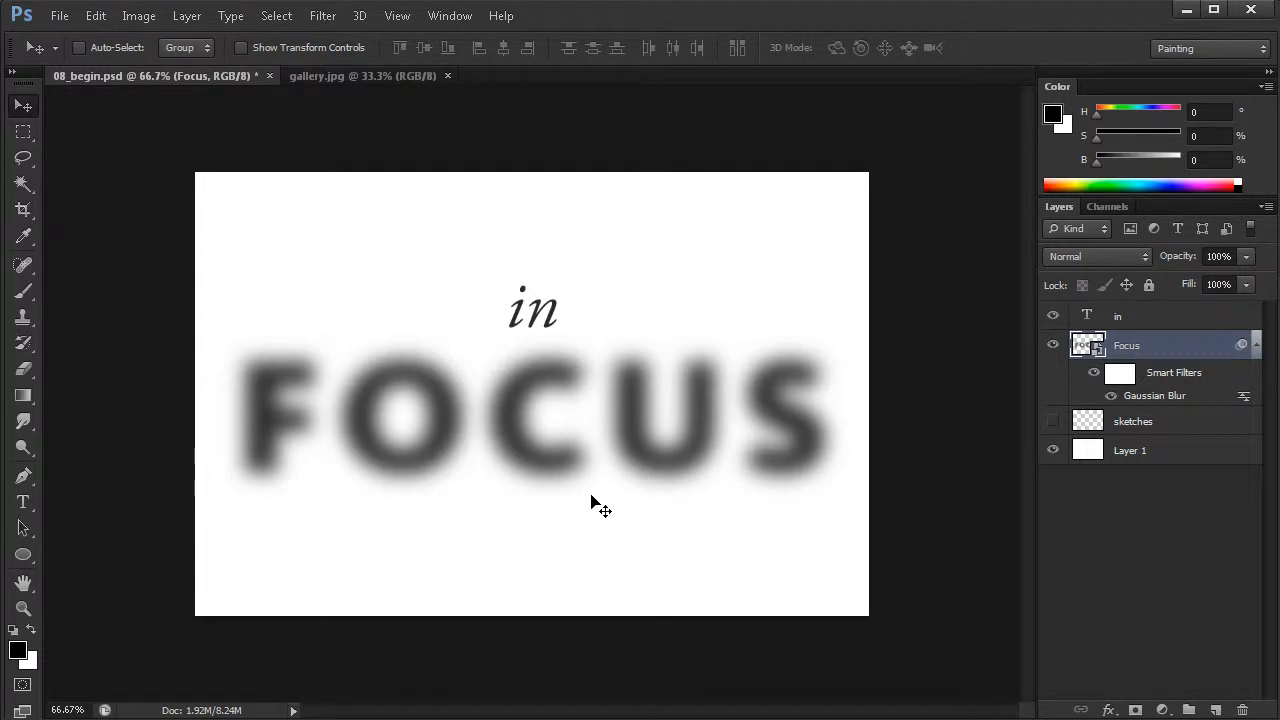
Step: On the Focus layer's filter mask, try and undo a black-to-white gradient from F to S, and draw it instead from the S to the F's right edge
left_click(1125, 379)
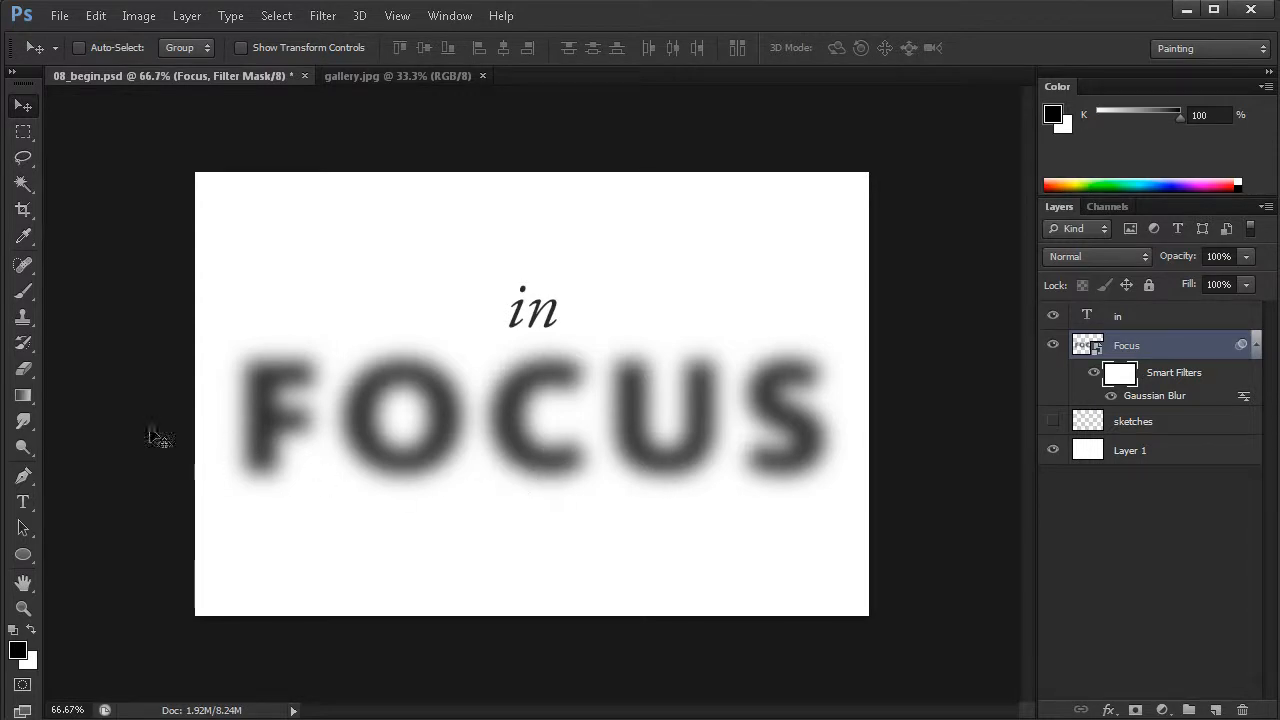
left_click(23, 394)
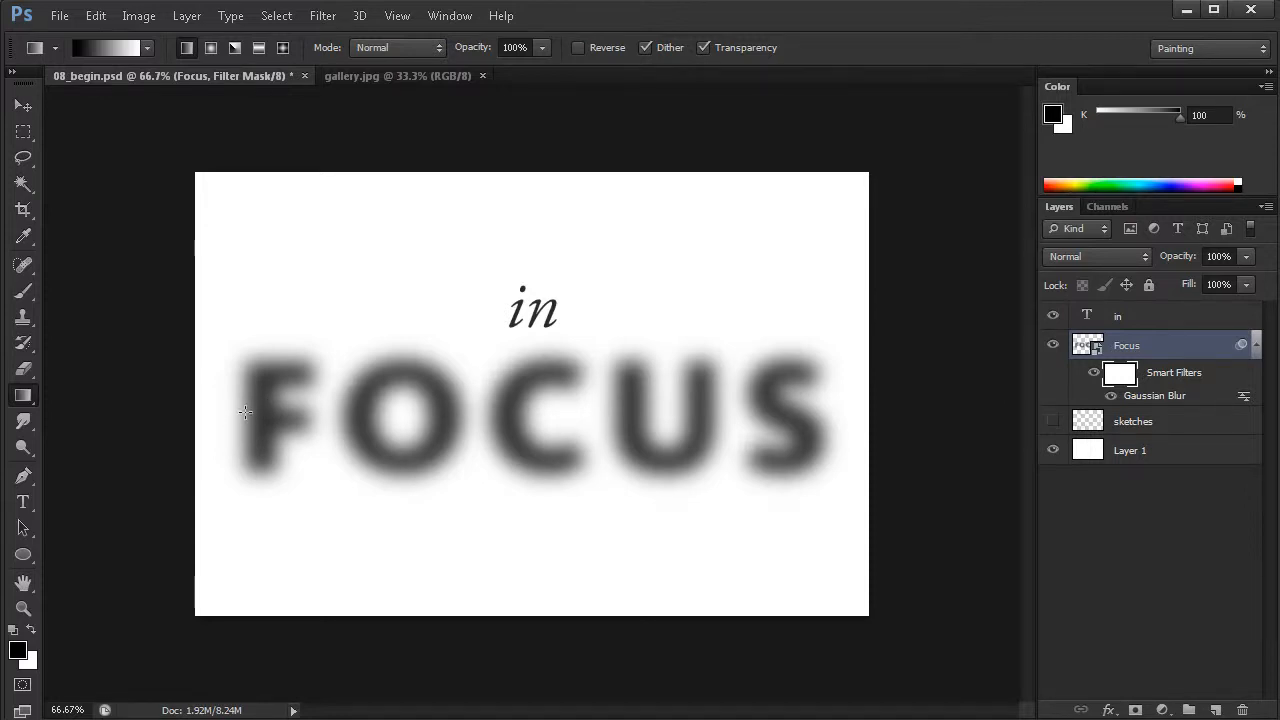
left_click_drag(244, 413, 822, 423)
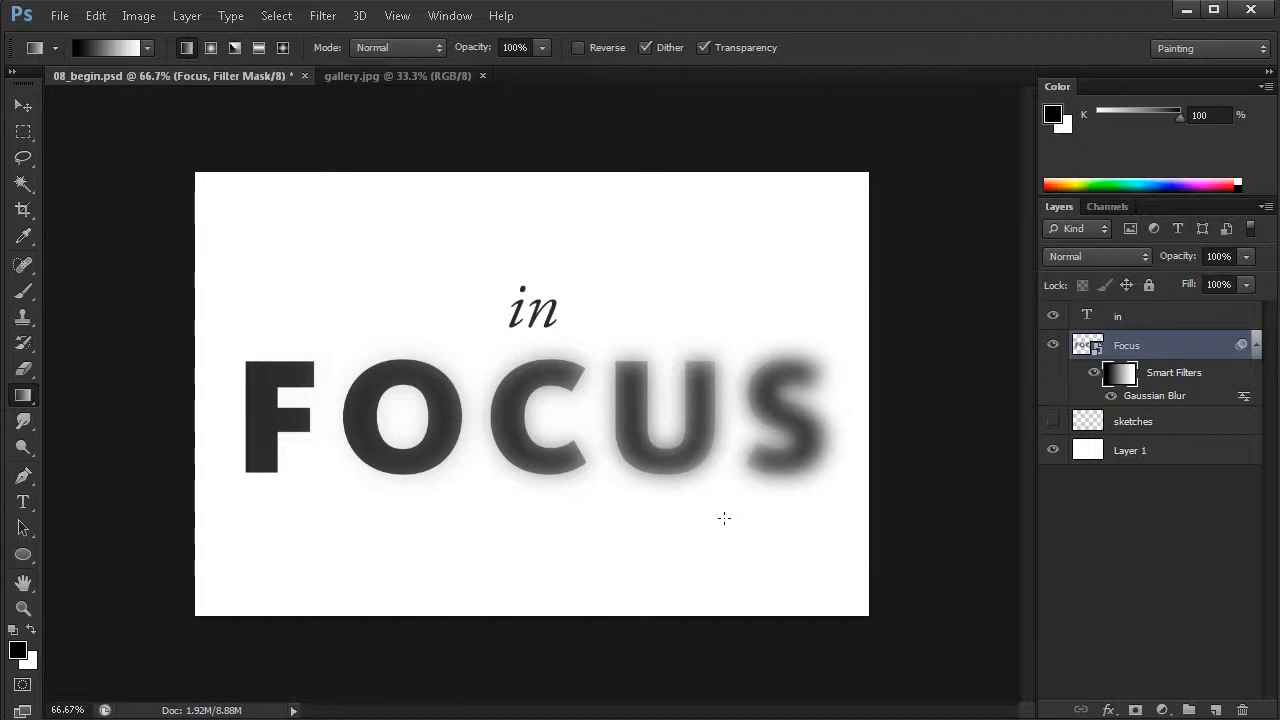
key("ctrl+z")
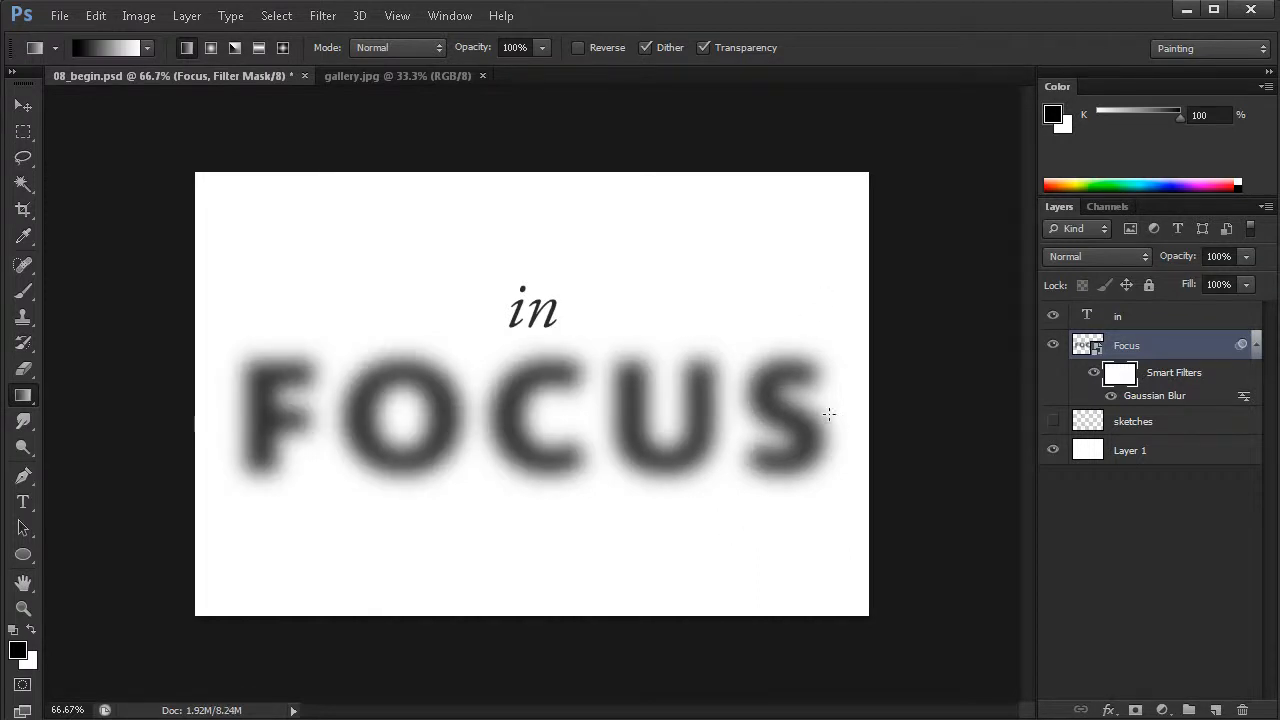
left_click_drag(828, 414, 251, 442)
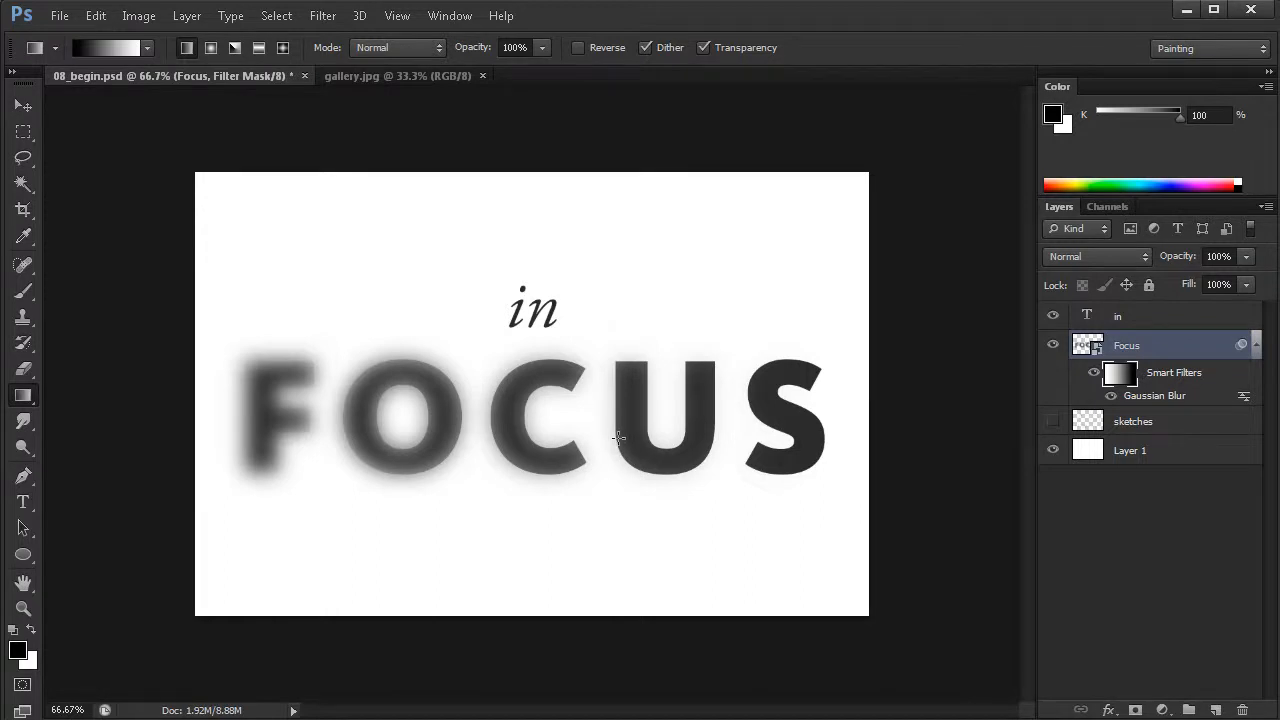
left_click_drag(835, 421, 308, 419)
left_click_drag(833, 415, 418, 419)
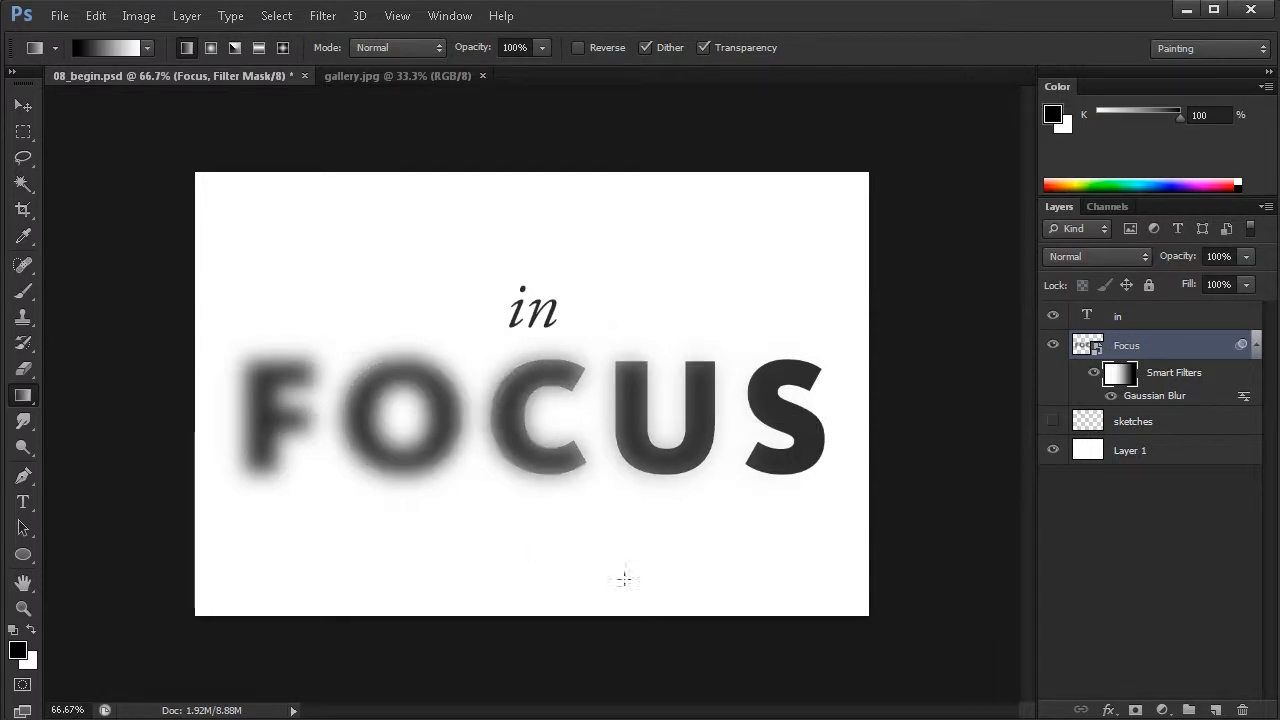
left_click_drag(823, 416, 310, 413)
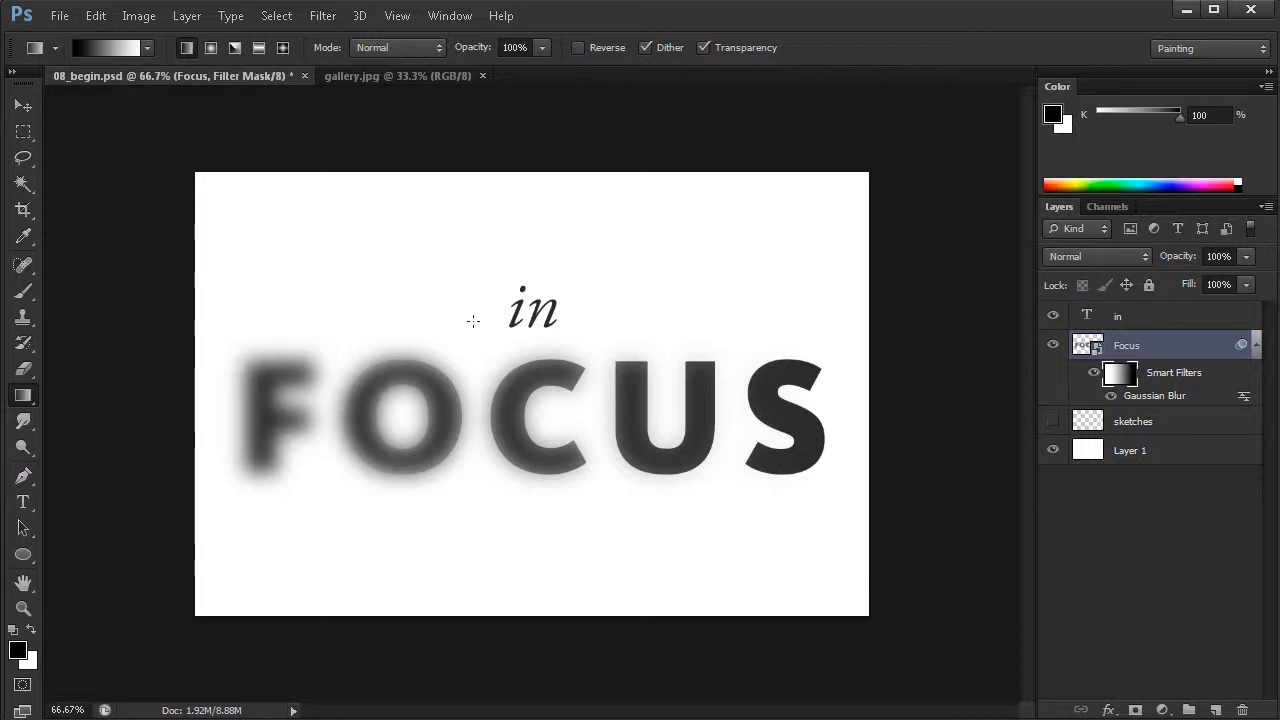
Step: Copy the gallery.jpg picture into 08_begin.psd and place its layer directly beneath the Focus layer
left_click(390, 76)
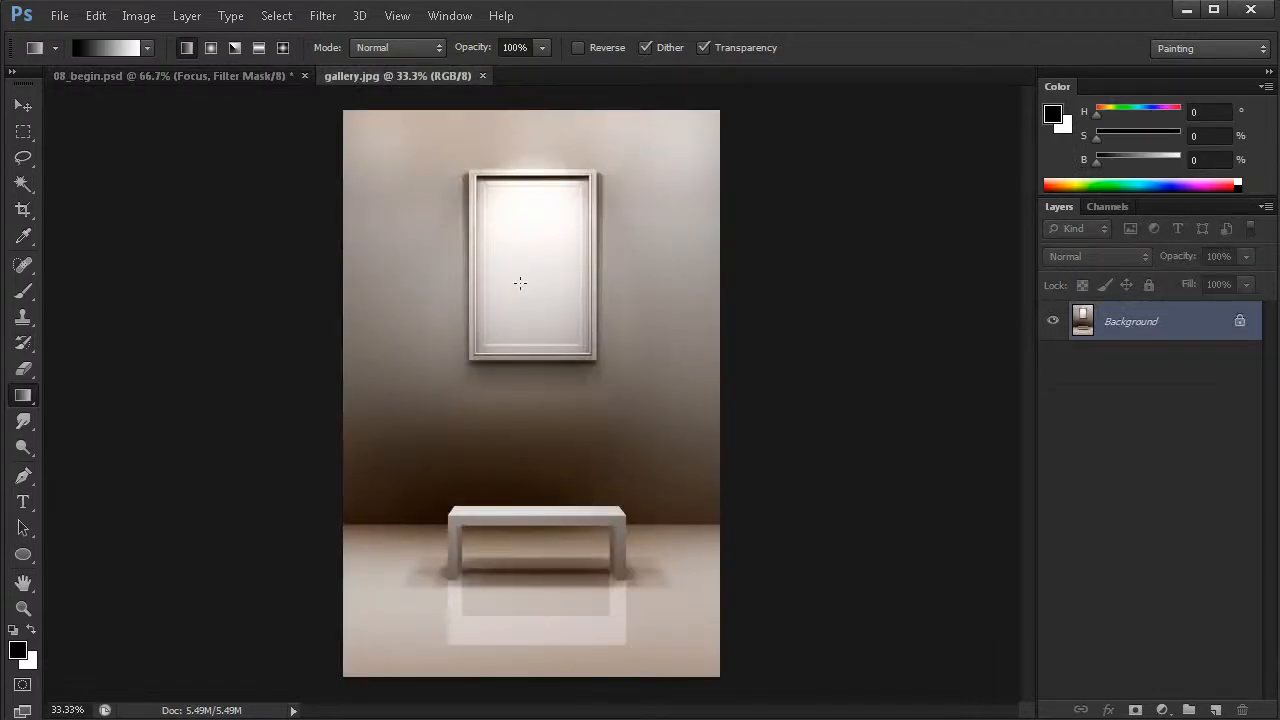
key("v")
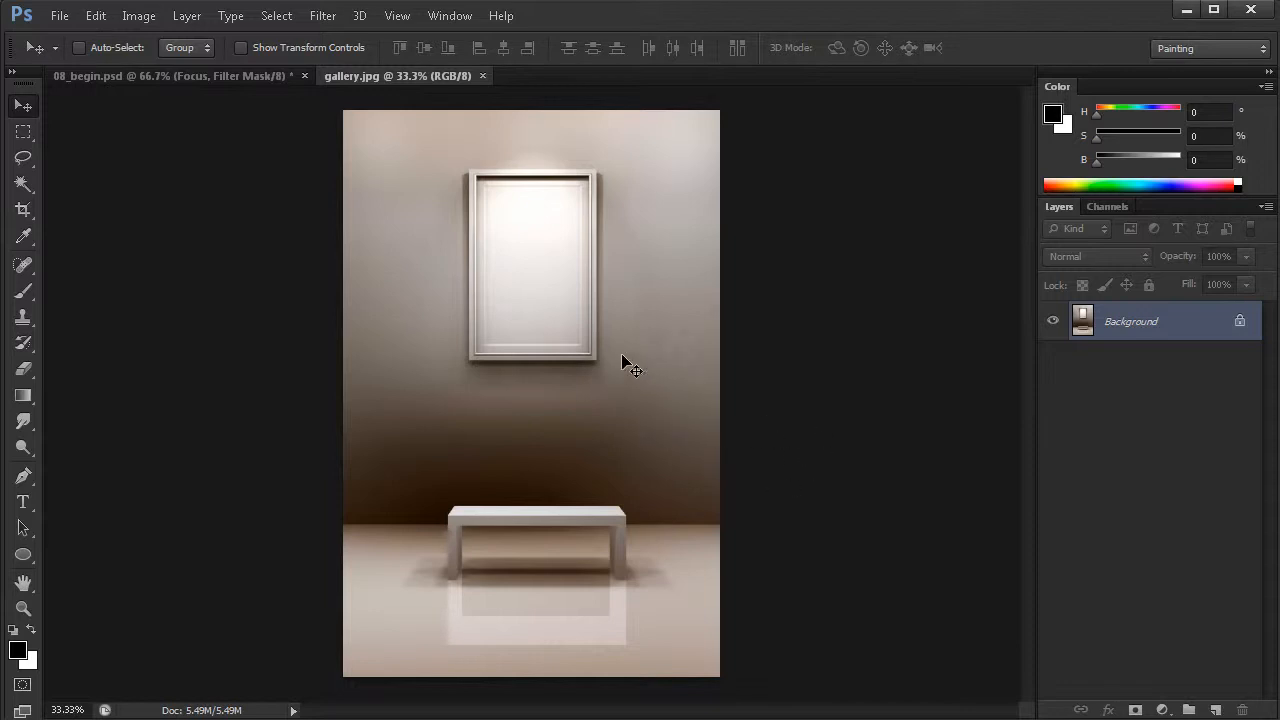
left_click_drag(594, 367, 541, 342)
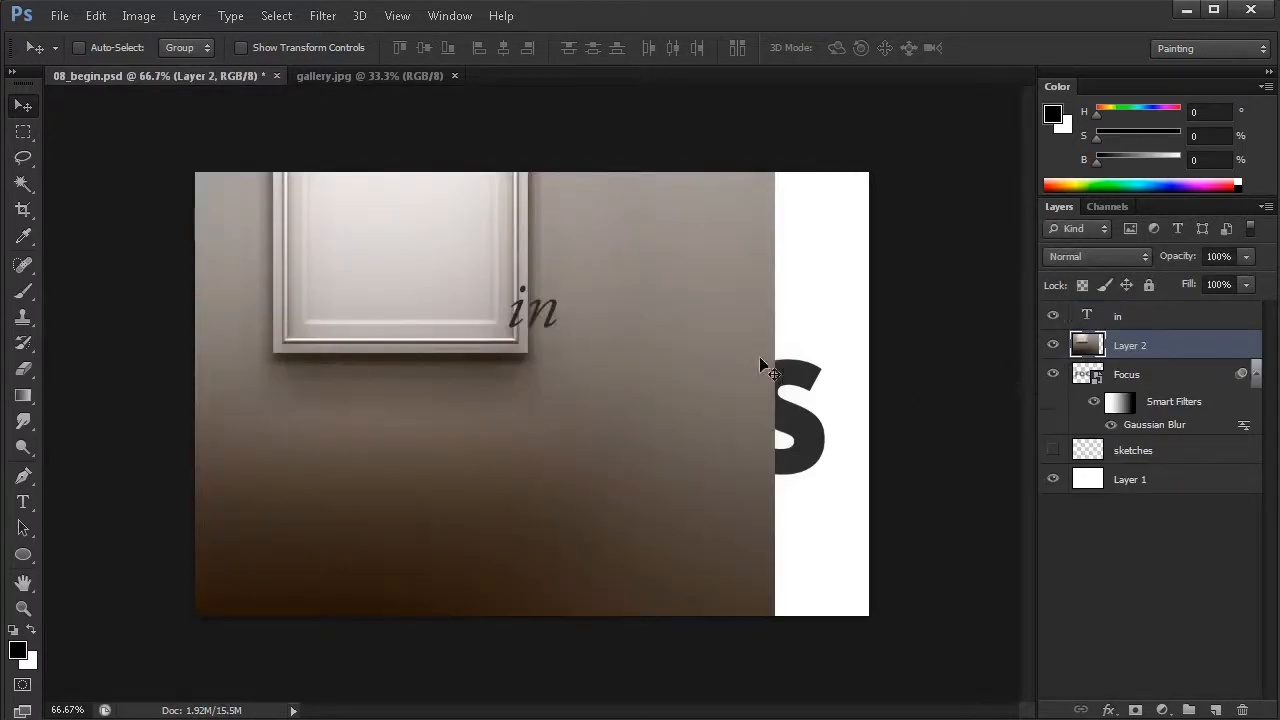
left_click_drag(590, 262, 657, 318)
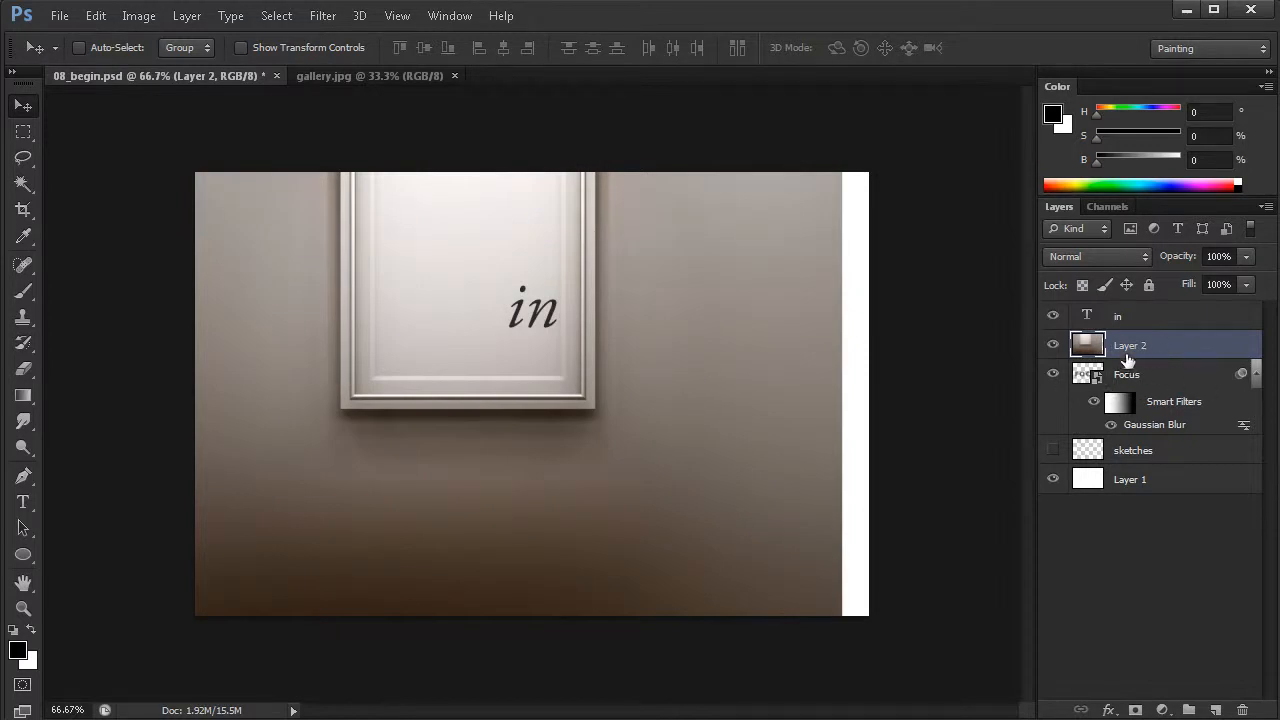
left_click_drag(1140, 347, 1154, 438)
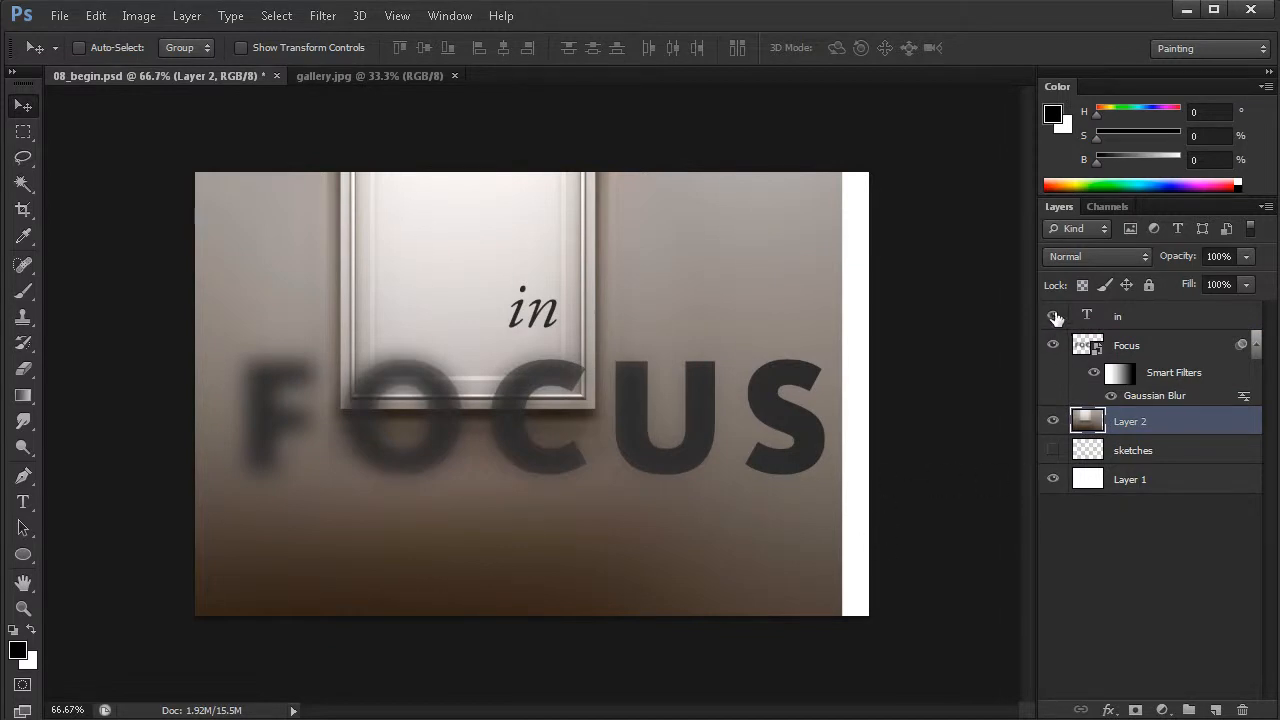
Step: Hide both text layers, reposition the gallery picture so the frame is centered and the canvas is filled, and show the text again
left_click_drag(1052, 315, 1052, 345)
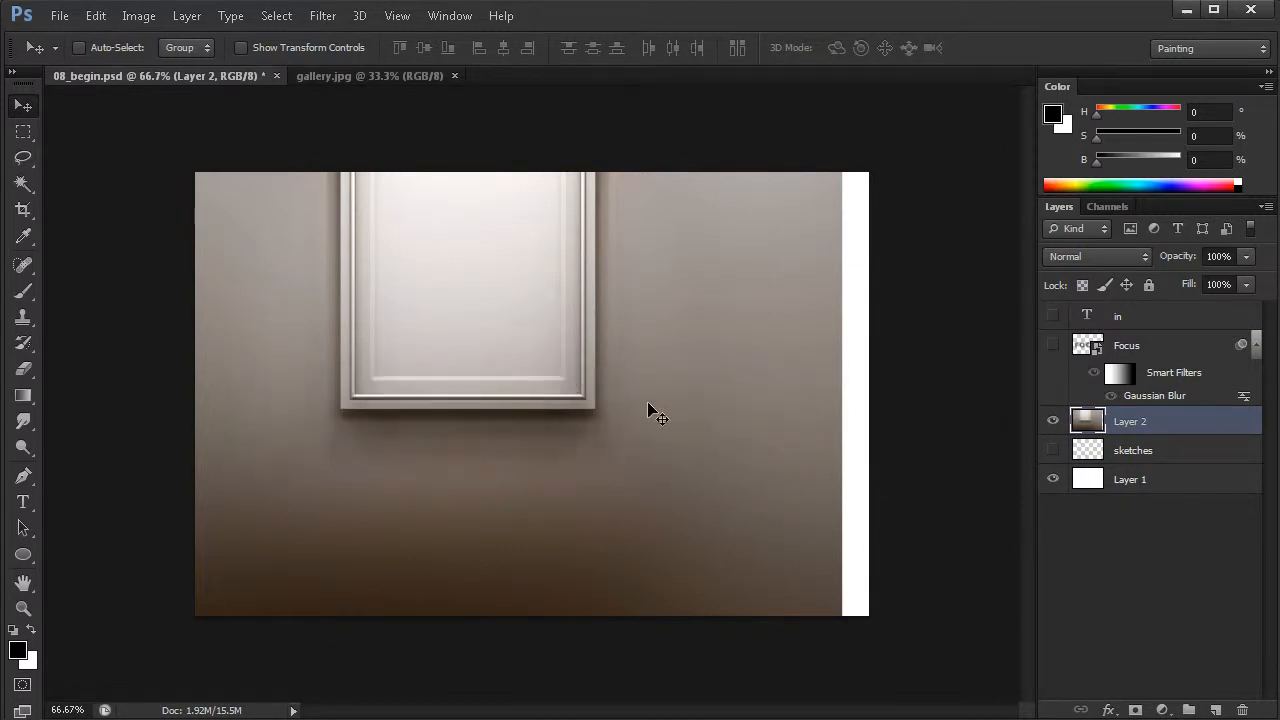
left_click_drag(572, 316, 591, 393)
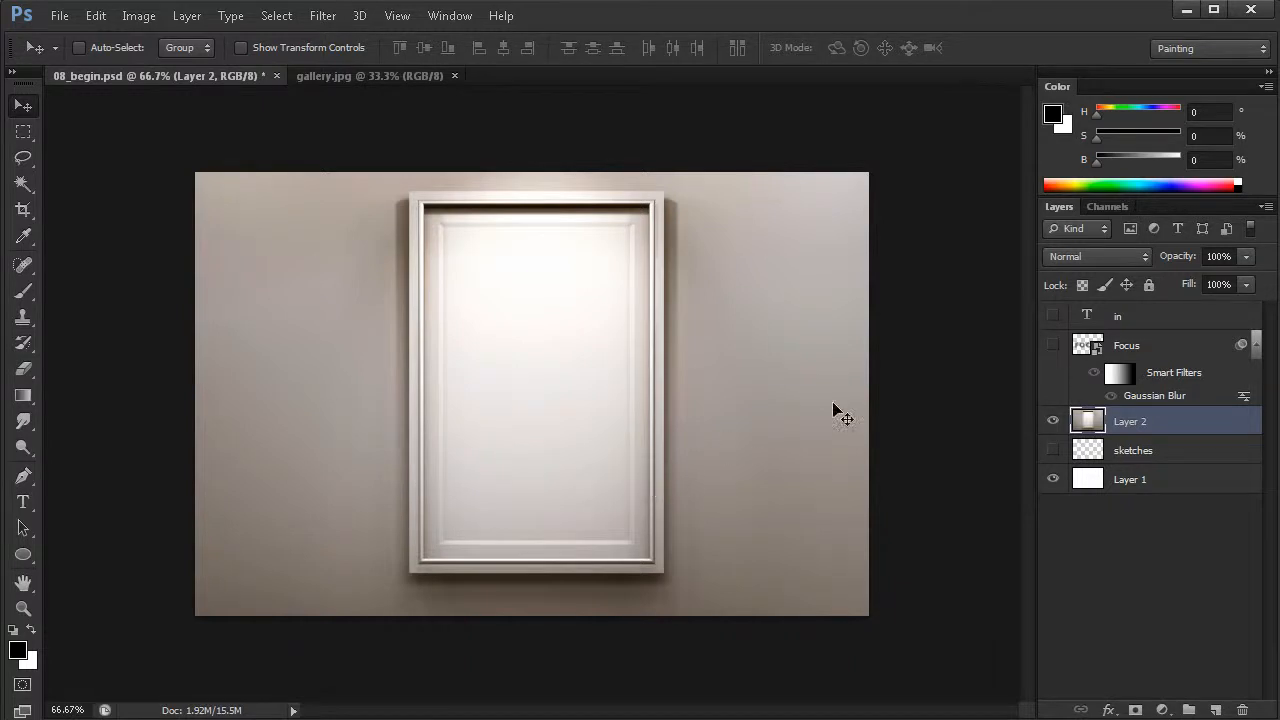
left_click(1053, 345)
left_click(1053, 315)
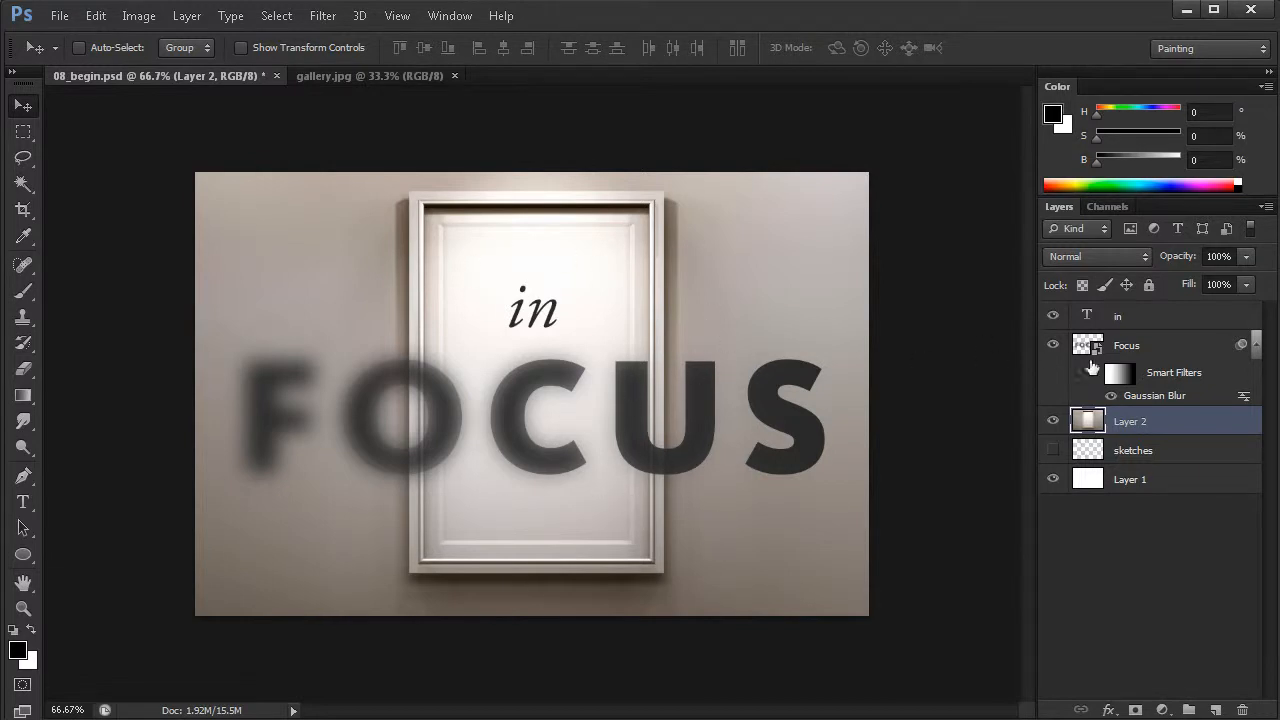
Step: Fill the Focus layer's smart filter mask with the white background color at 100% opacity in Normal mode
left_click(1119, 376)
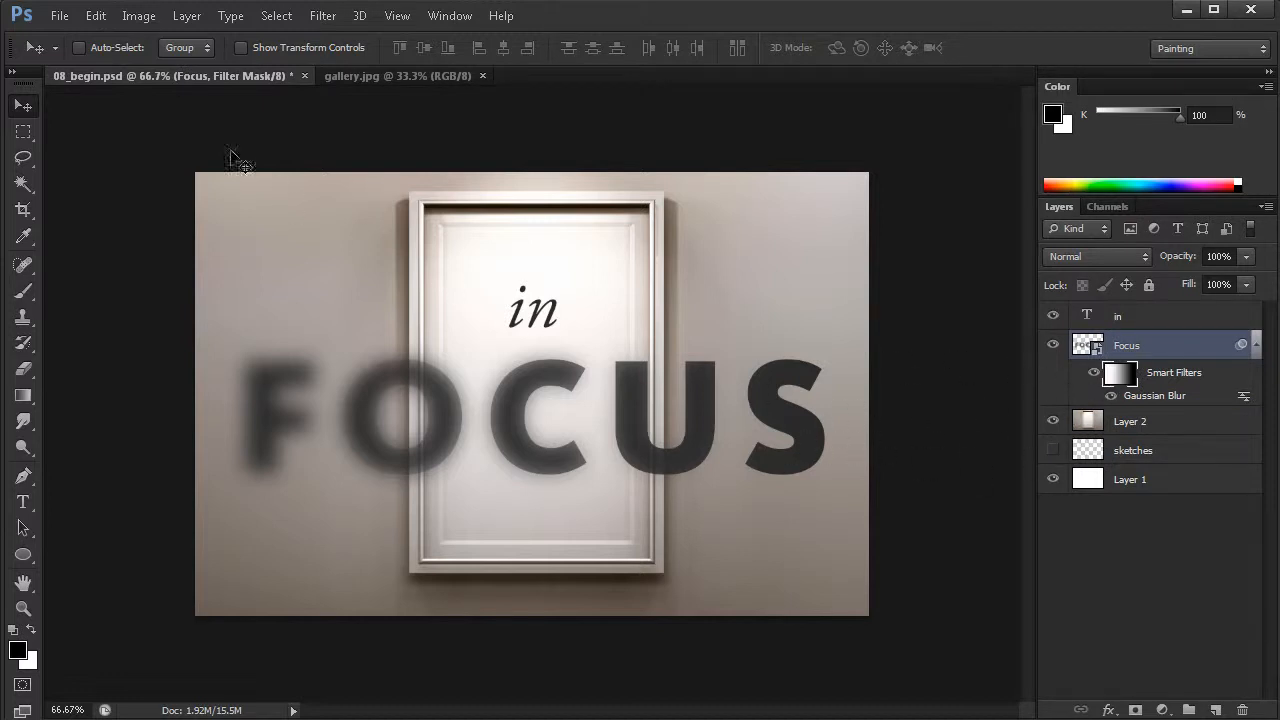
left_click(96, 16)
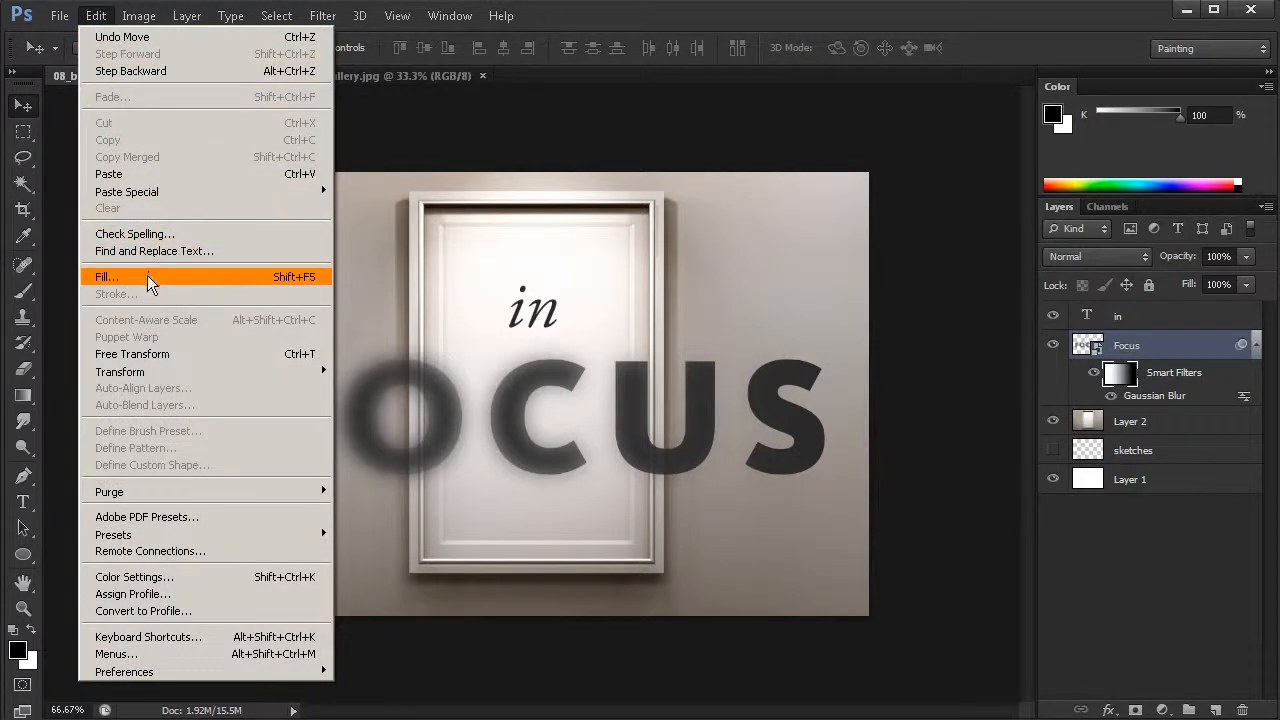
left_click(148, 276)
left_click_drag(371, 374, 547, 294)
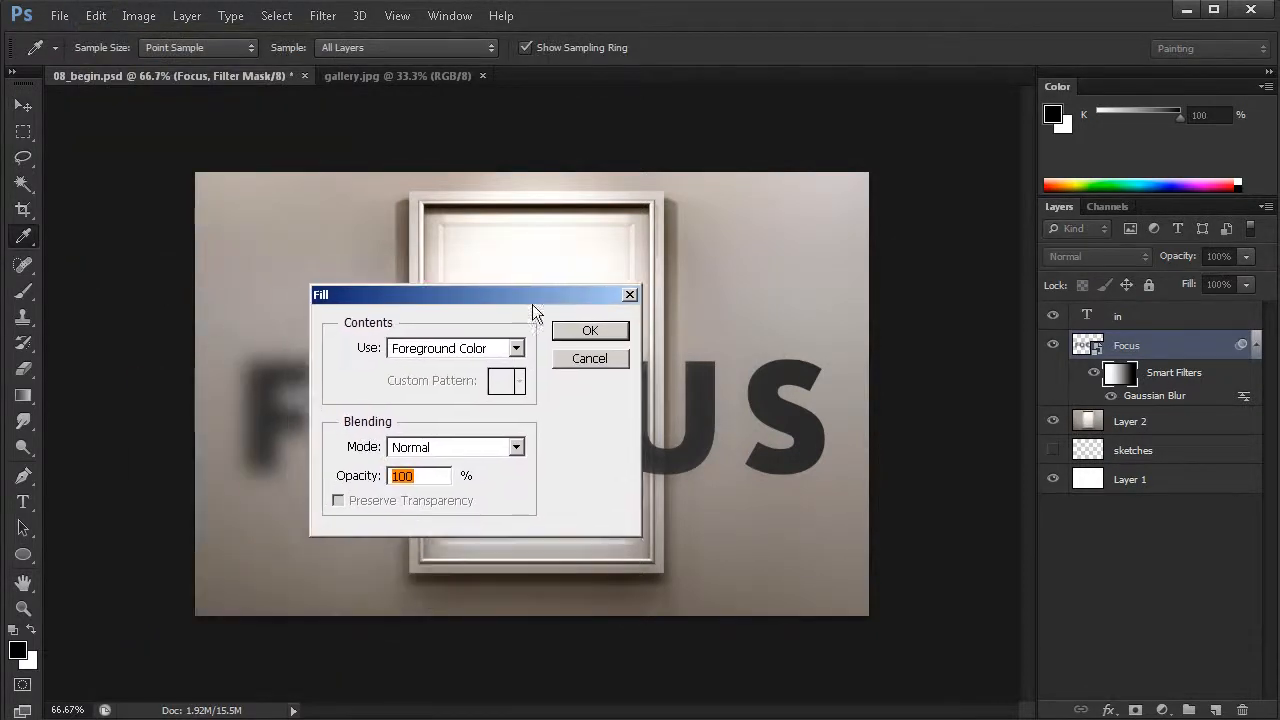
left_click(511, 349)
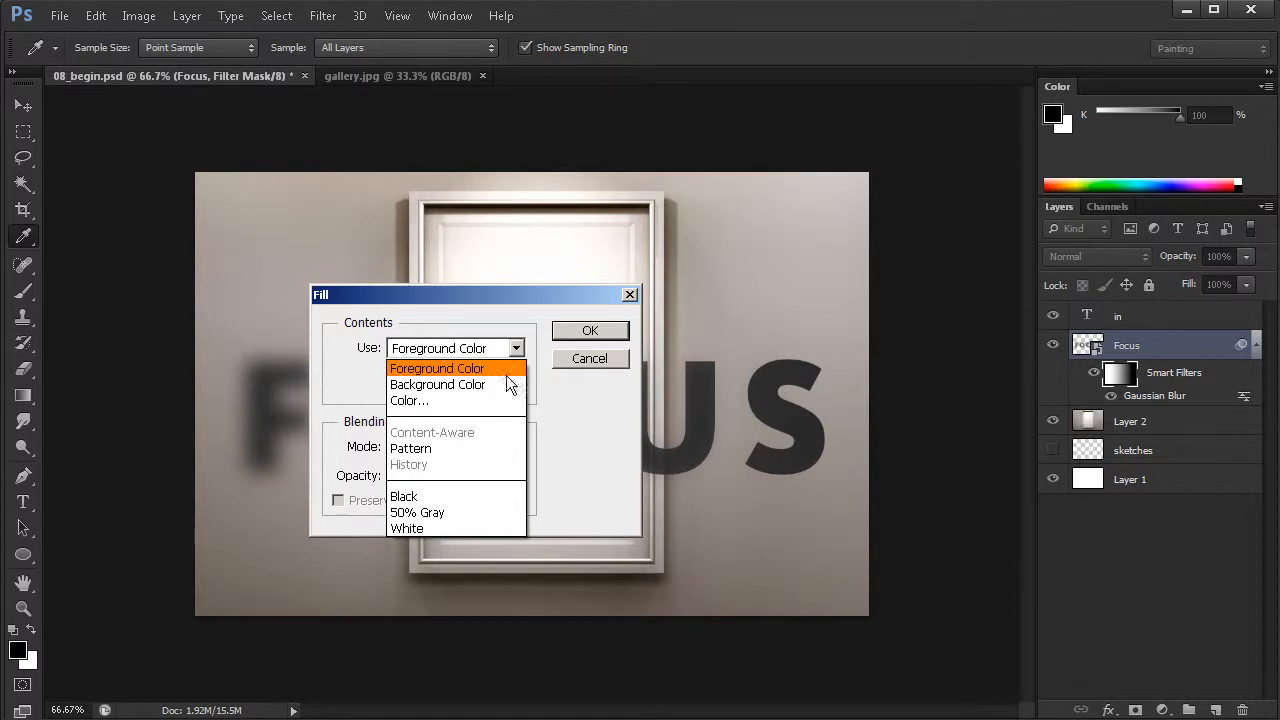
left_click(499, 385)
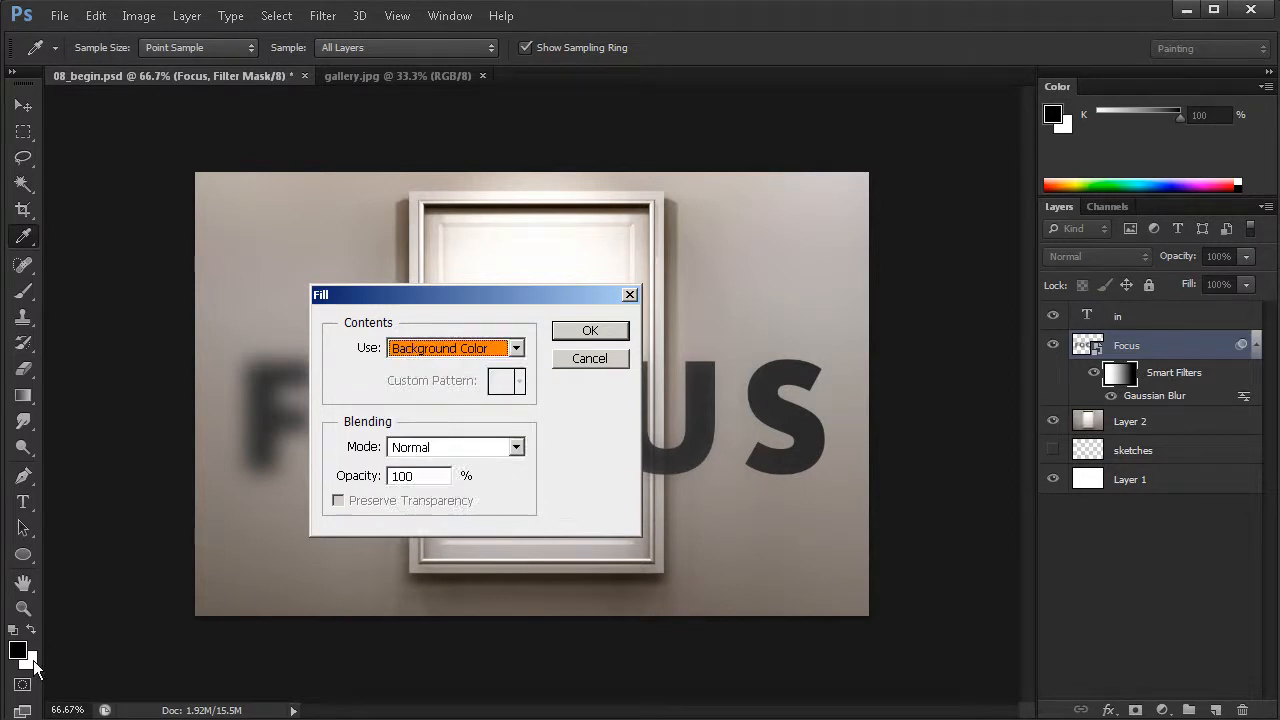
left_click_drag(530, 299, 541, 279)
left_click(602, 312)
key("v")
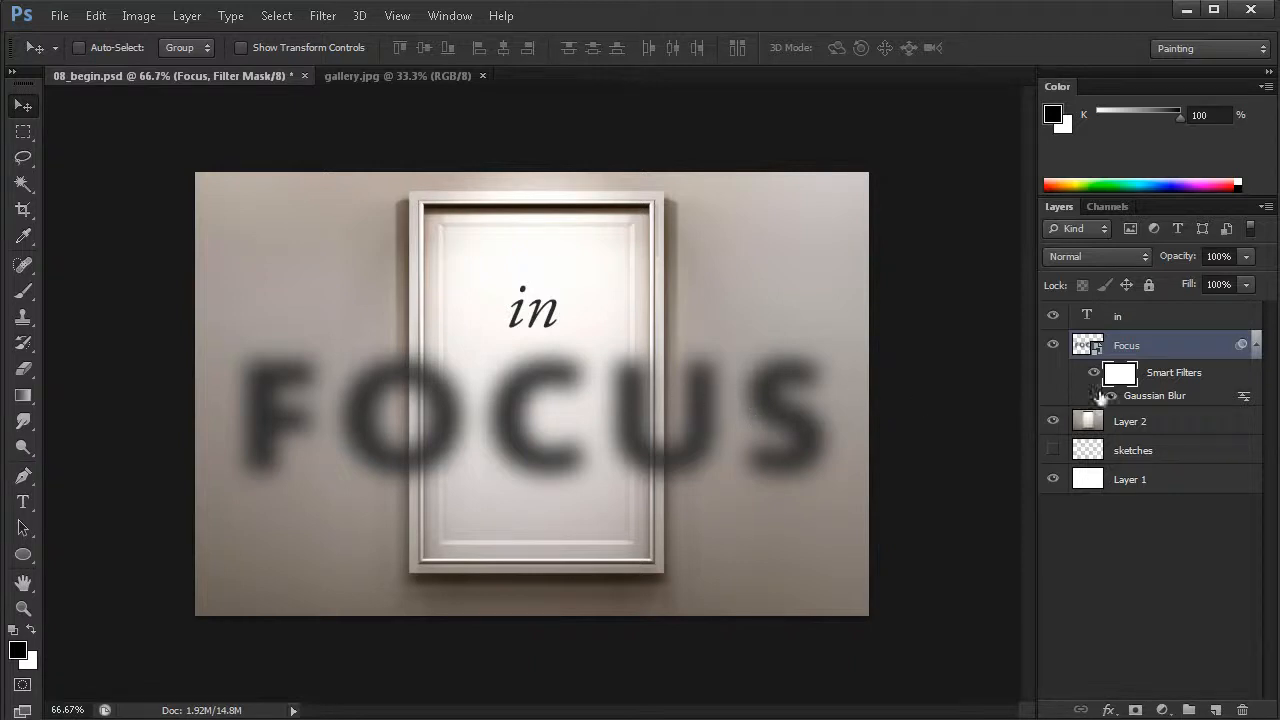
Step: Draw a rectangular selection about 338 by 272 px across the inside of the picture frame, enclosing the lettering between its inner edges
left_click(566, 453)
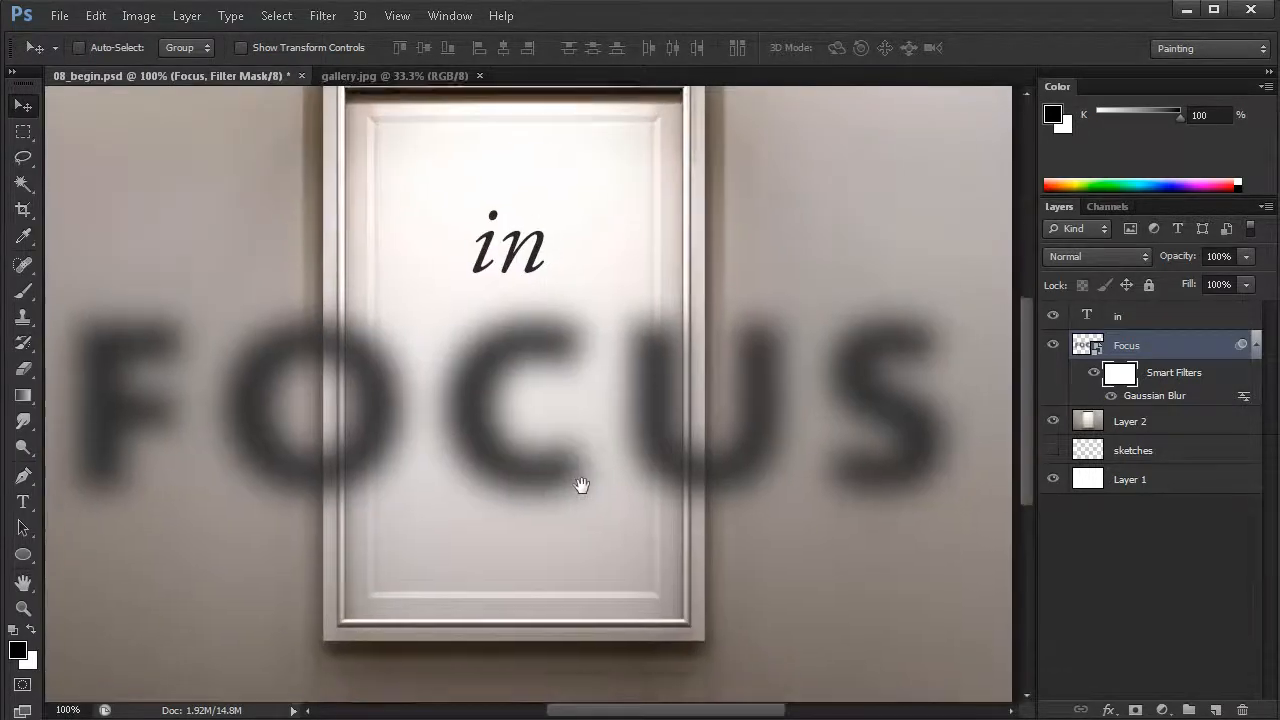
left_click(561, 452)
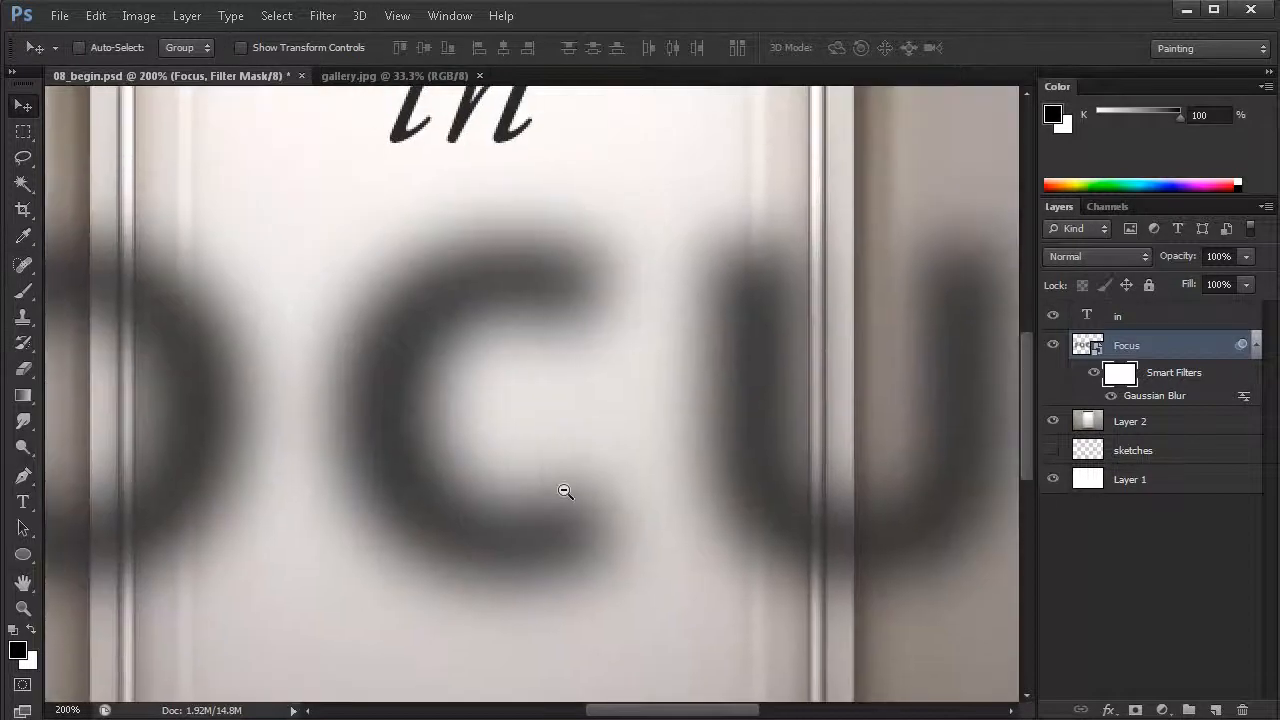
left_click(564, 490, "alt")
left_click_drag(568, 498, 560, 483)
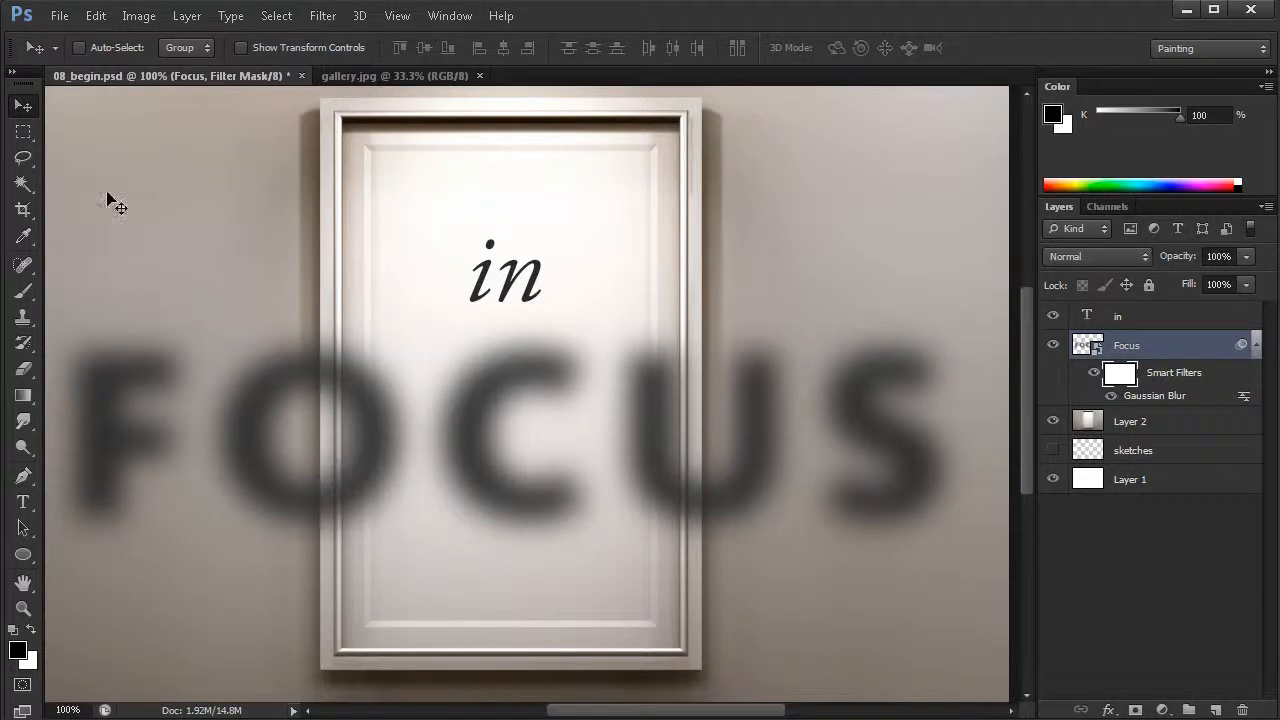
left_click(25, 134)
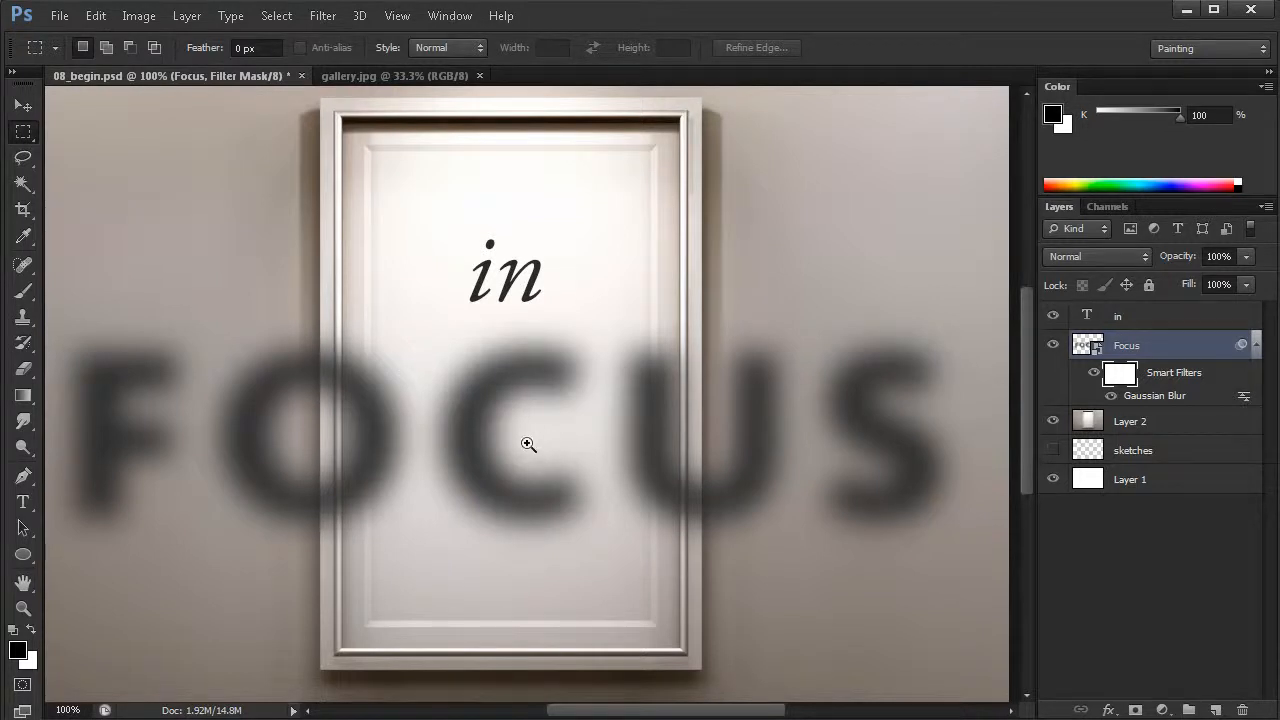
left_click(529, 444, "ctrl")
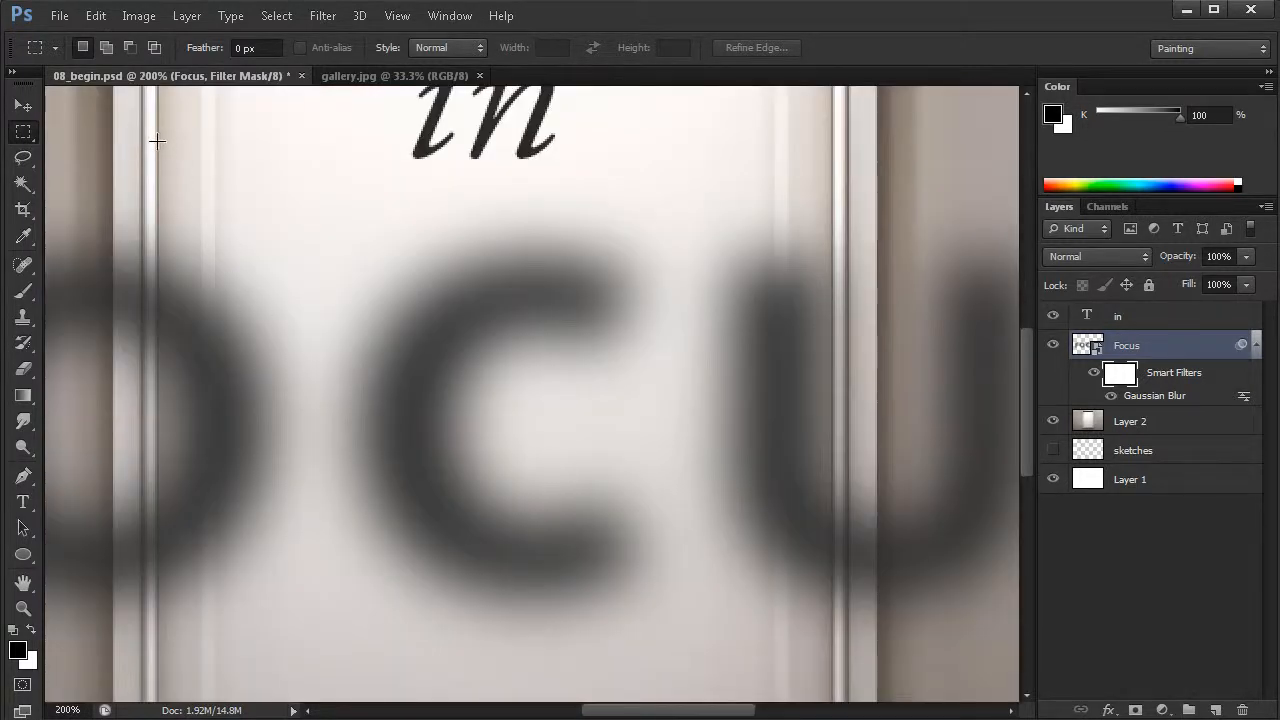
left_click_drag(157, 139, 830, 663)
key("space")
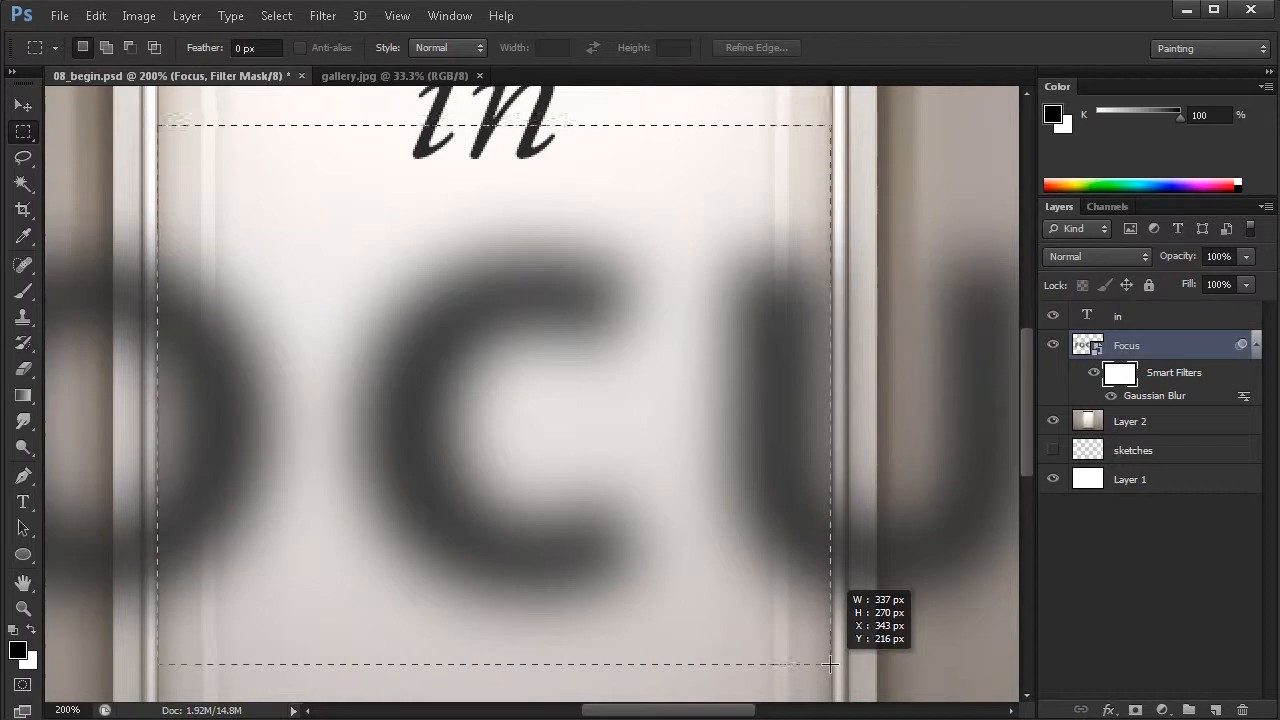
left_click_drag(830, 663, 830, 663)
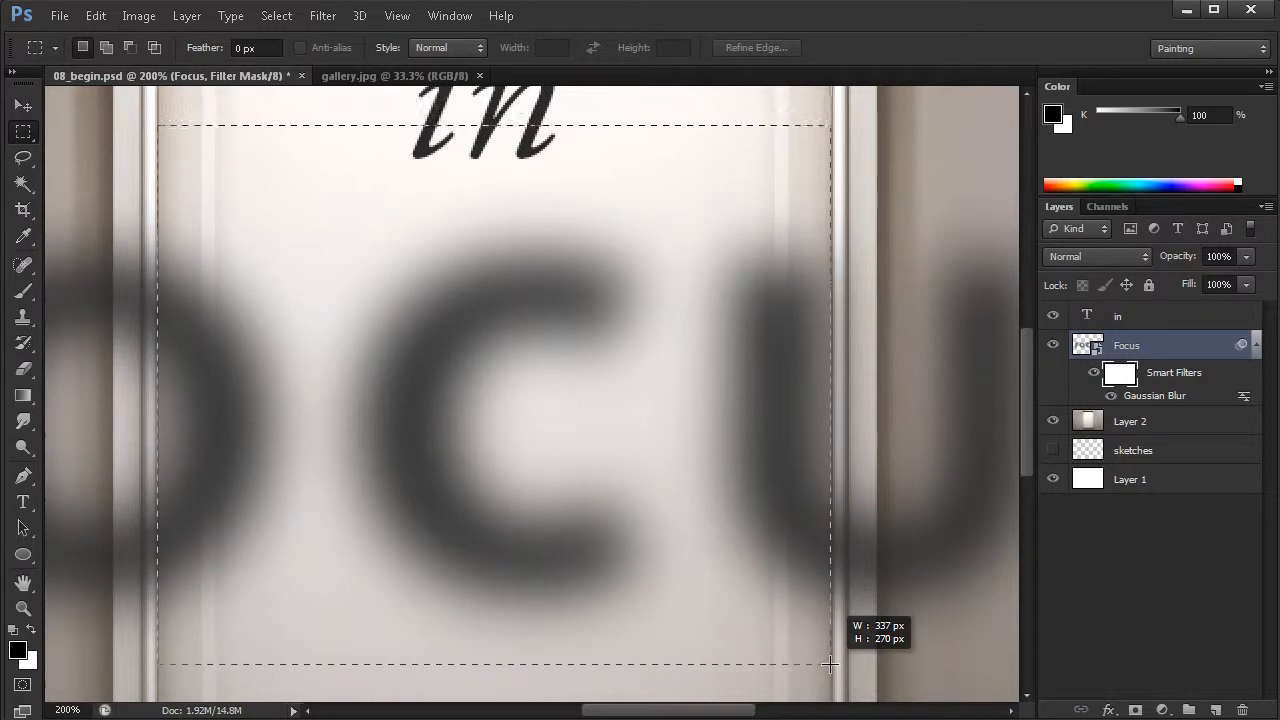
mouse_move(830, 663)
left_mouse_down()
mouse_move(819, 654)
mouse_move(826, 662)
left_mouse_up()
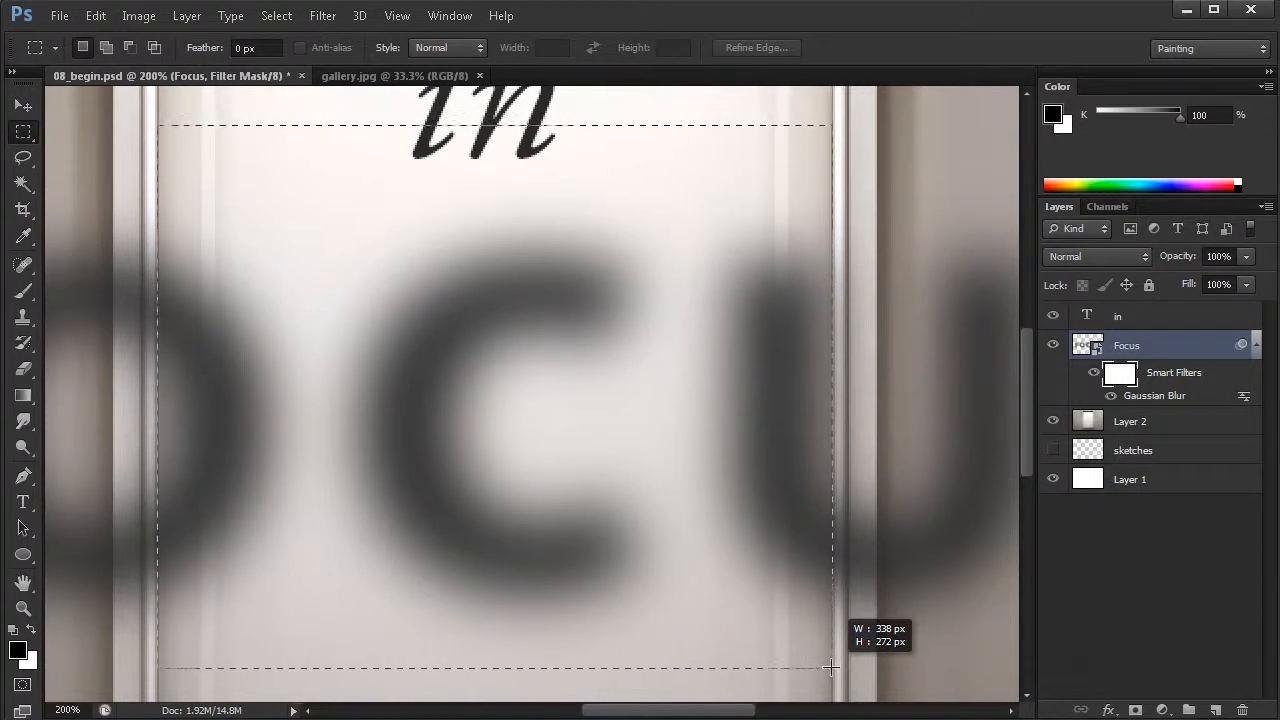
left_click_drag(830, 666, 831, 667)
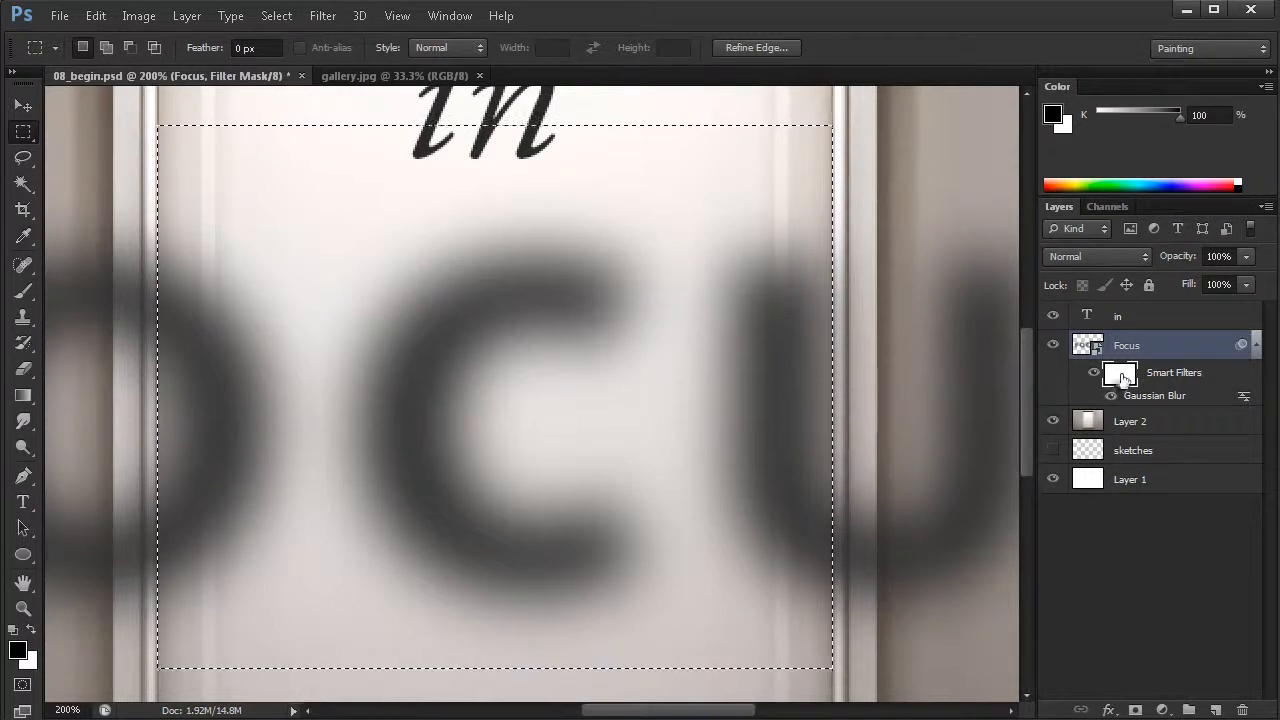
Step: Fill the selected area of the Focus layer's filter mask with the black foreground color and deselect
left_click(96, 16)
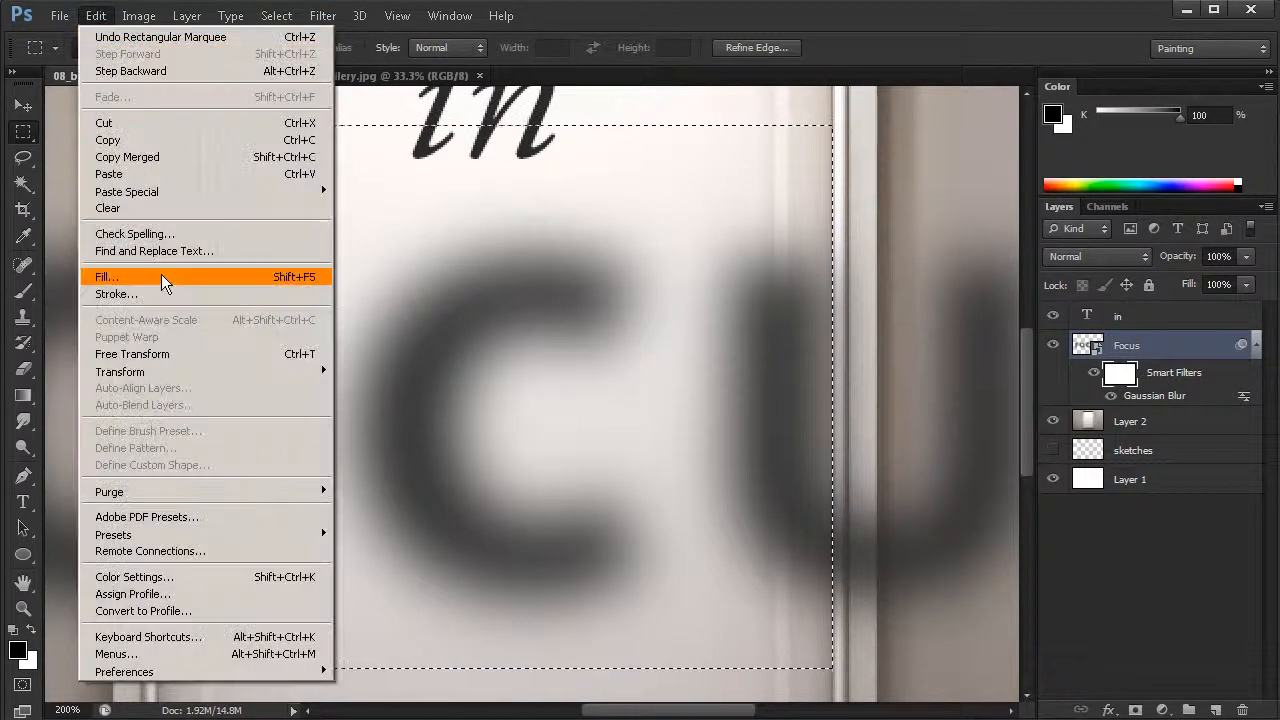
left_click(190, 274)
left_click(528, 329)
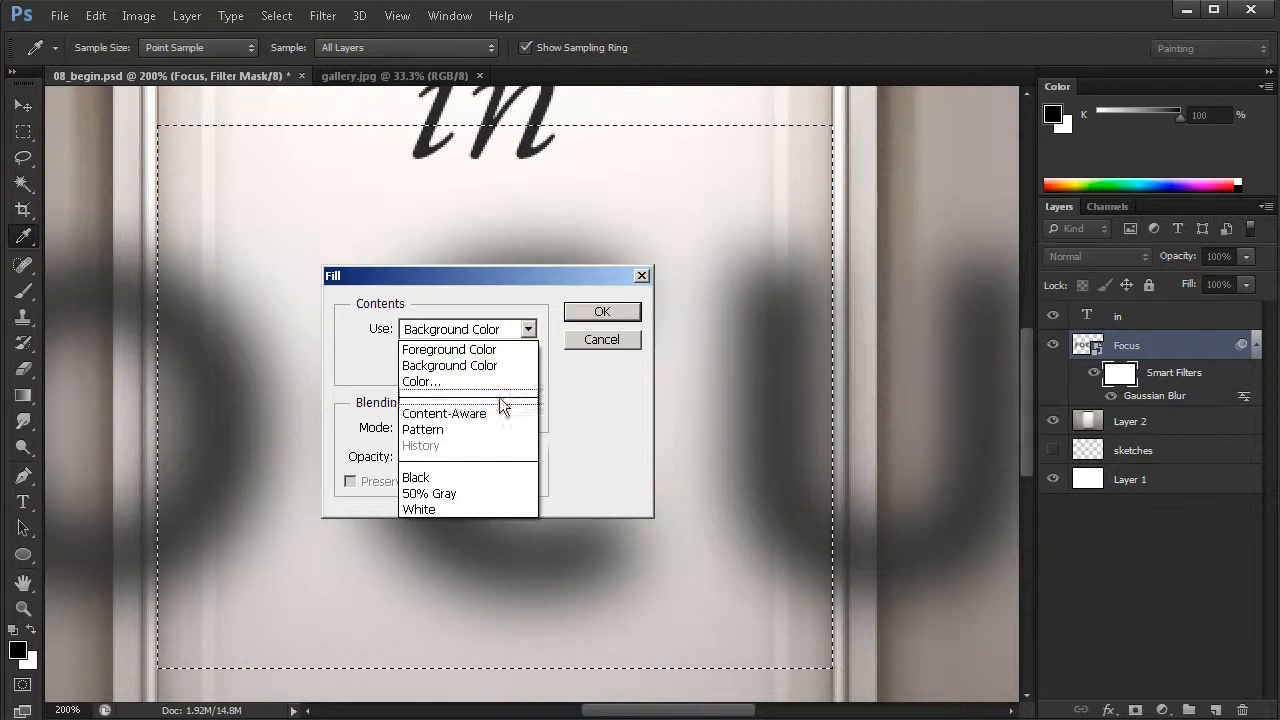
left_click(457, 352)
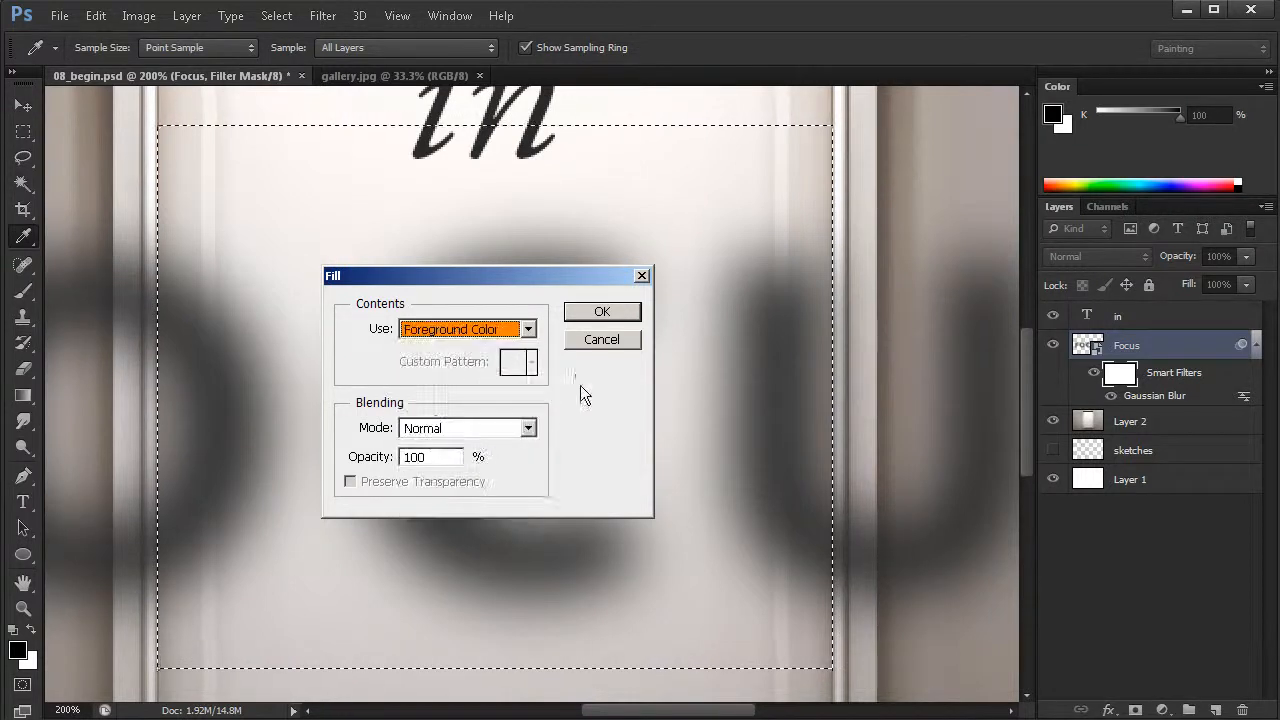
left_click(600, 313)
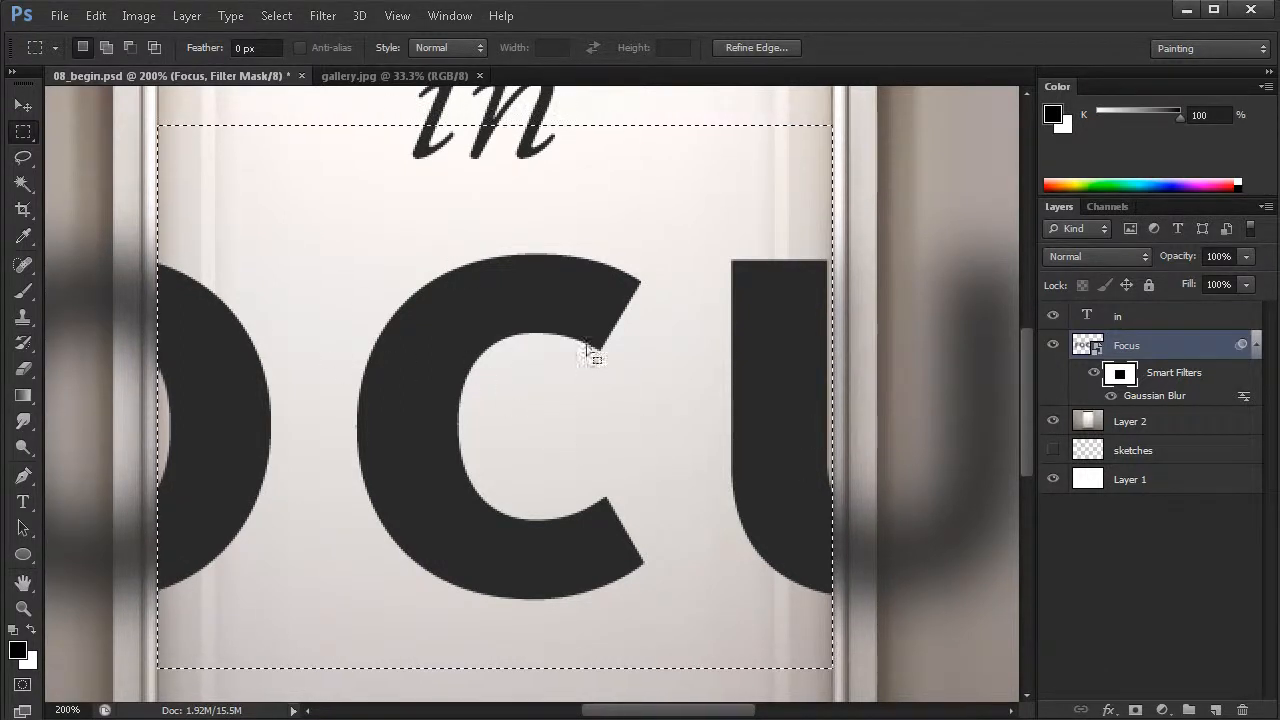
left_click(278, 17)
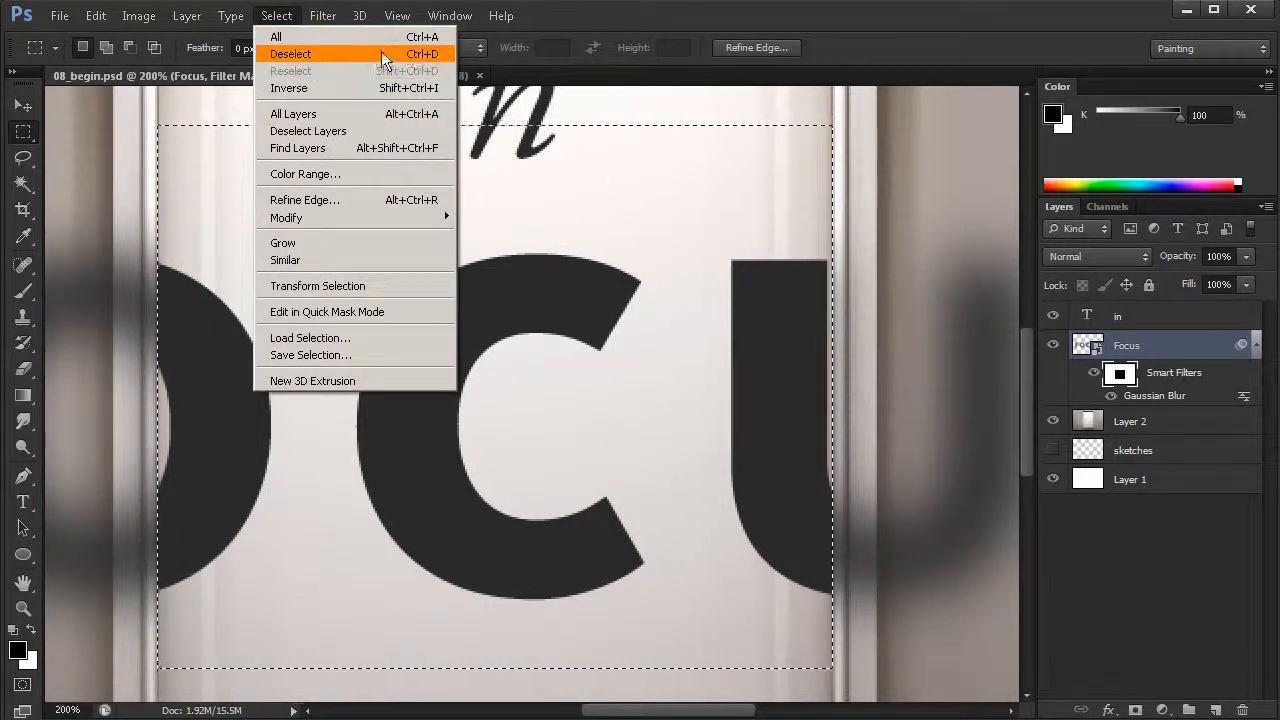
left_click(420, 53)
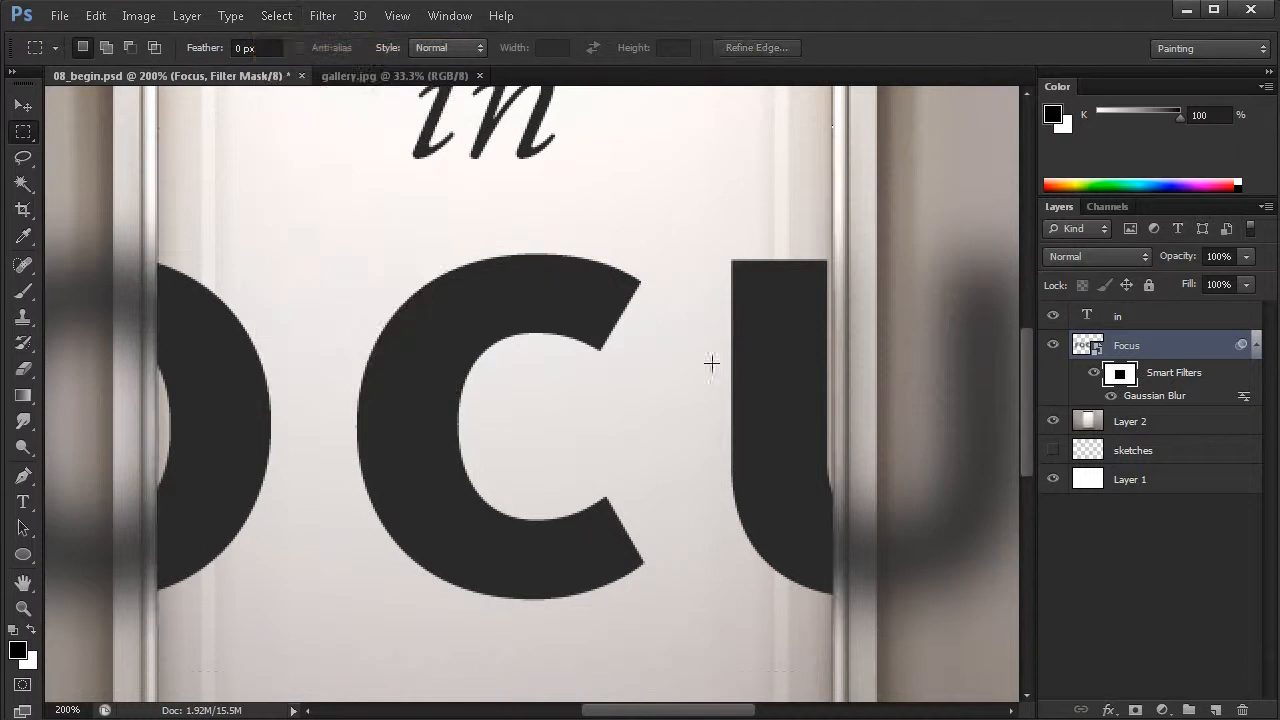
key("ctrl+minus")
key("ctrl+minus")
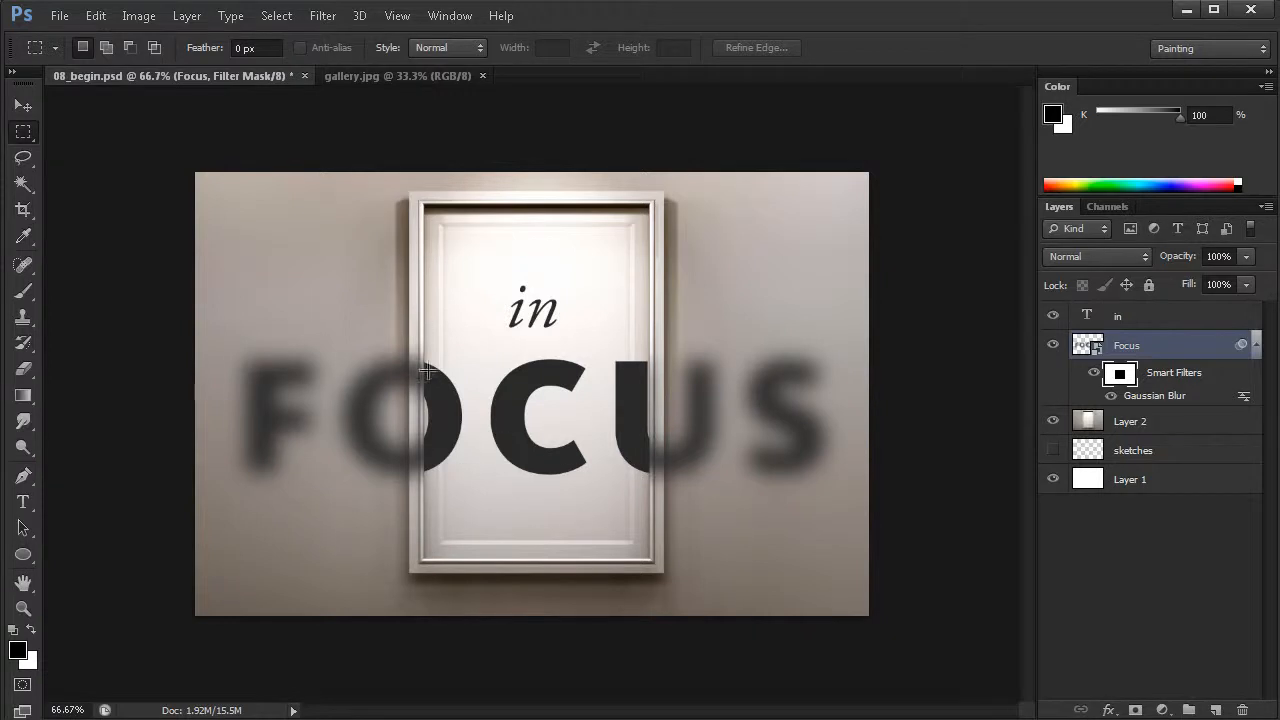
Step: Add a layer mask to the Focus layer and select the narrow strip of the frame's left molding crossing the O
left_click(548, 446)
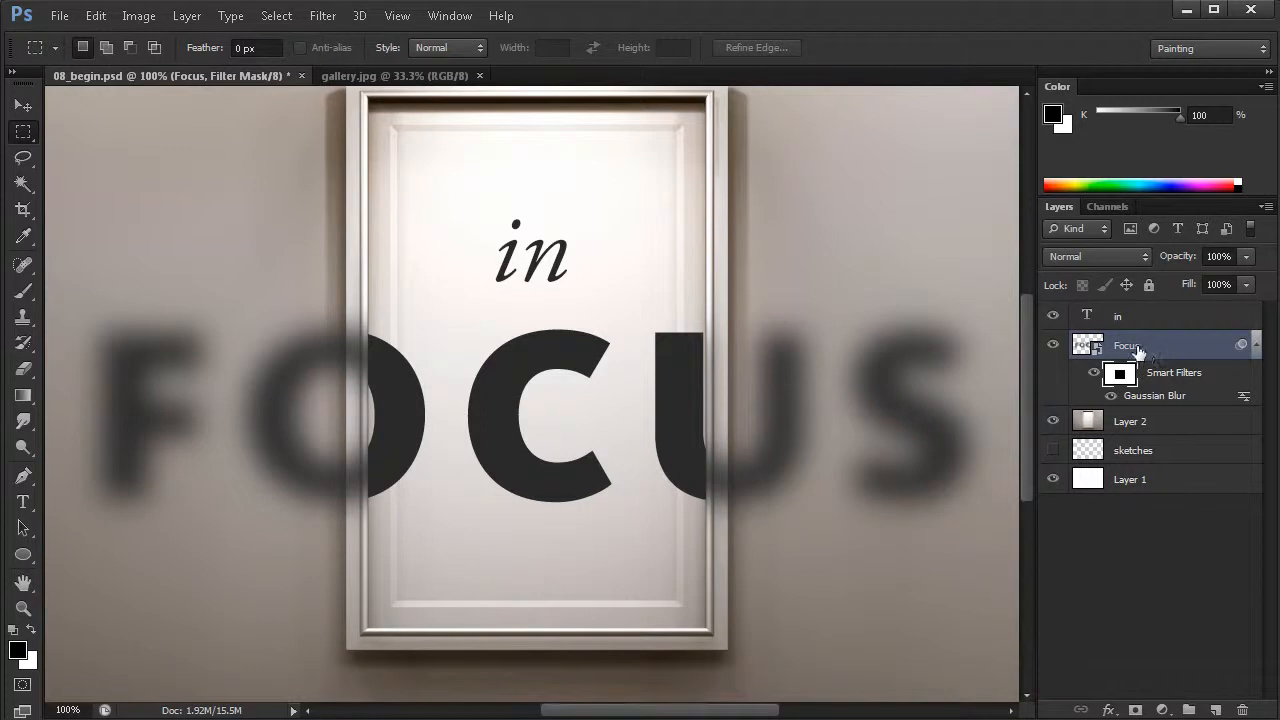
left_click(1136, 710)
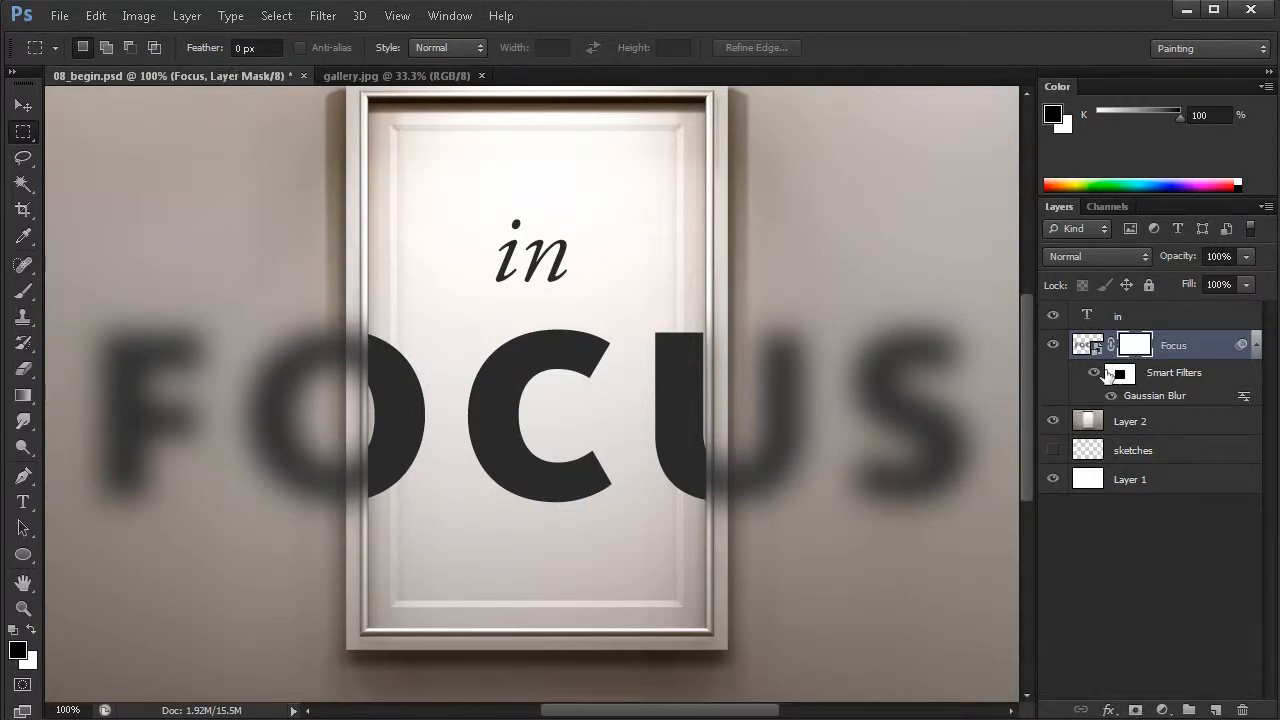
left_click(394, 474, "ctrl")
left_click_drag(478, 514, 505, 500)
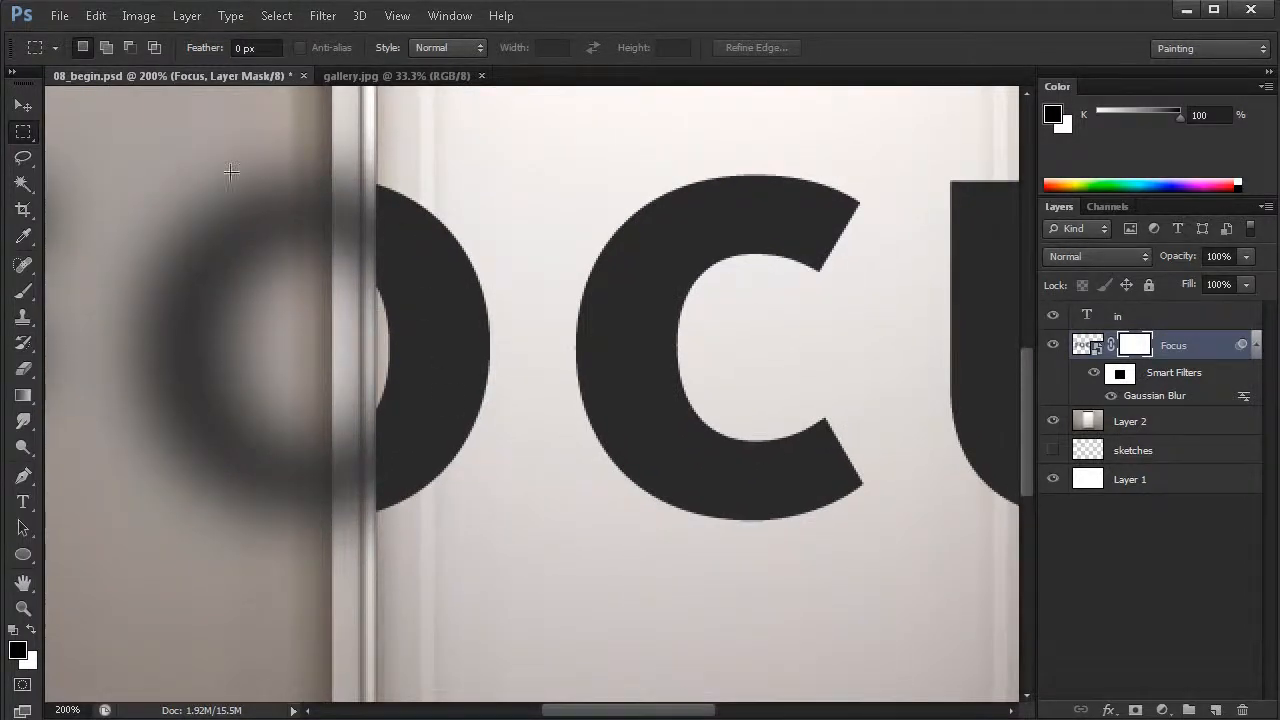
left_click_drag(374, 113, 332, 665)
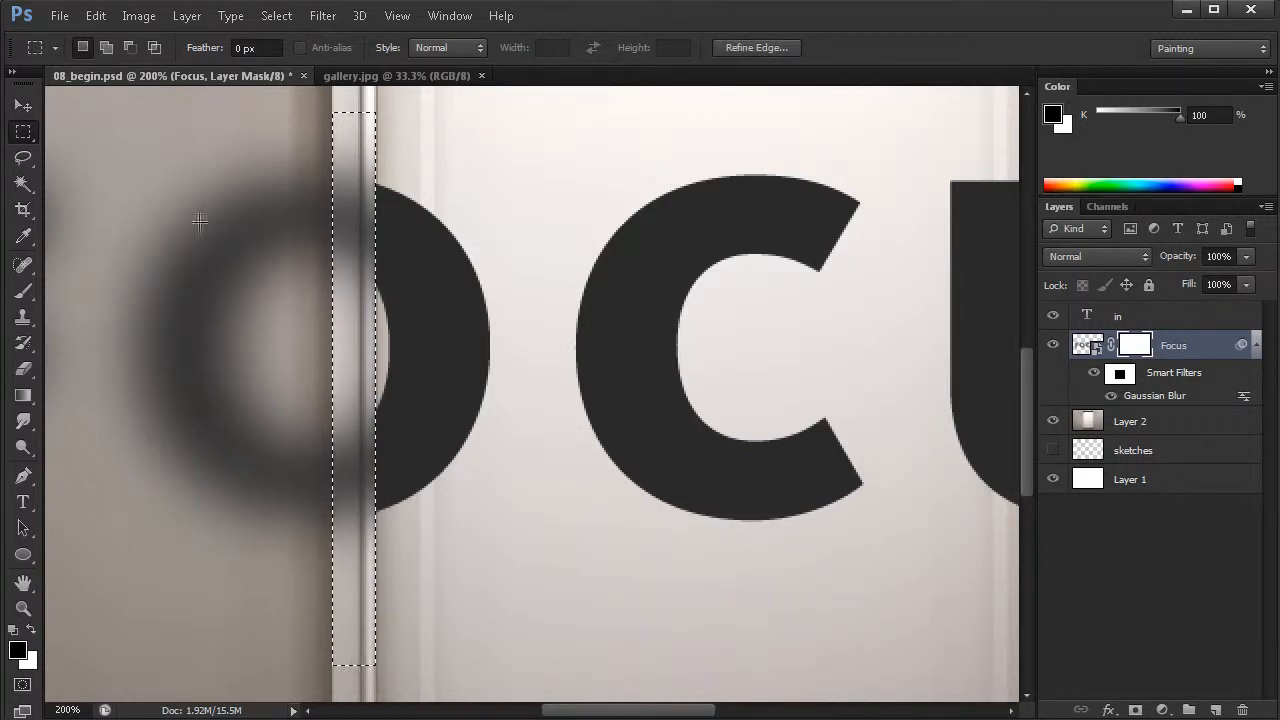
Step: Fill the left molding strip on the Focus layer mask with the black foreground color and deselect
left_click(98, 17)
left_click(188, 276)
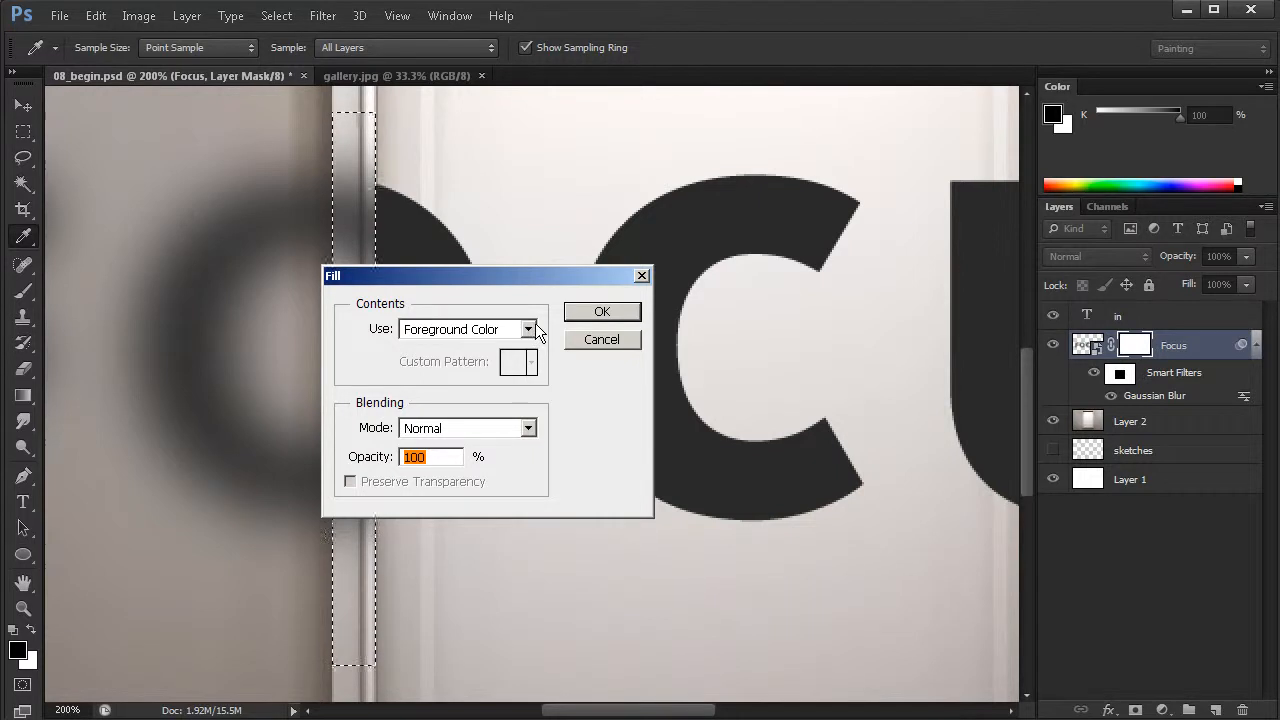
left_click(593, 318)
key("m")
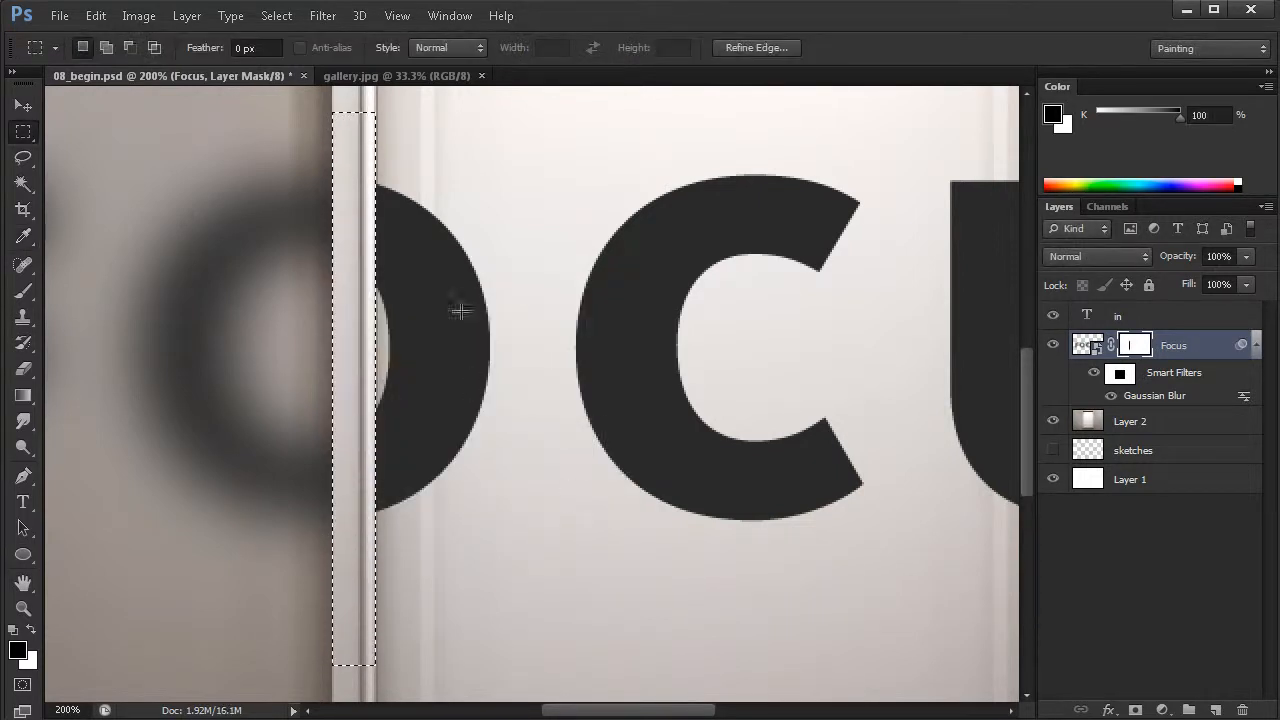
key("ctrl+d")
left_click_drag(680, 471, 620, 464)
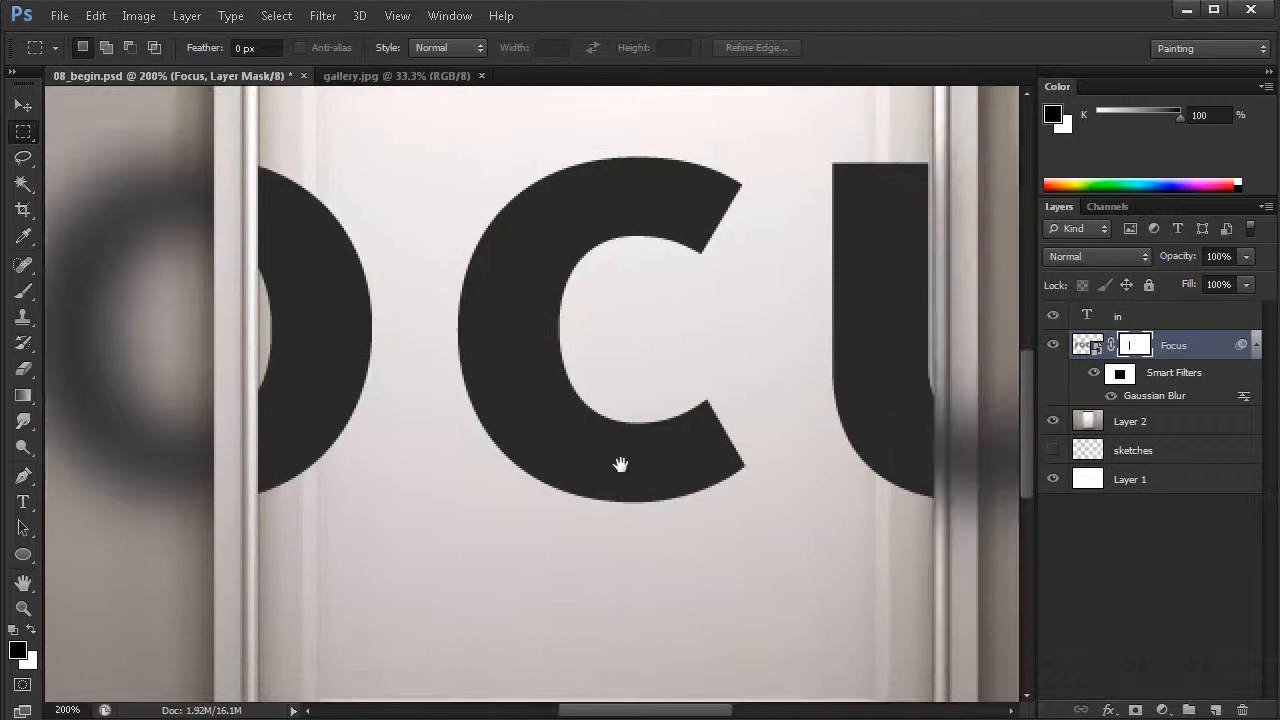
key("ctrl+minus")
key("ctrl+minus")
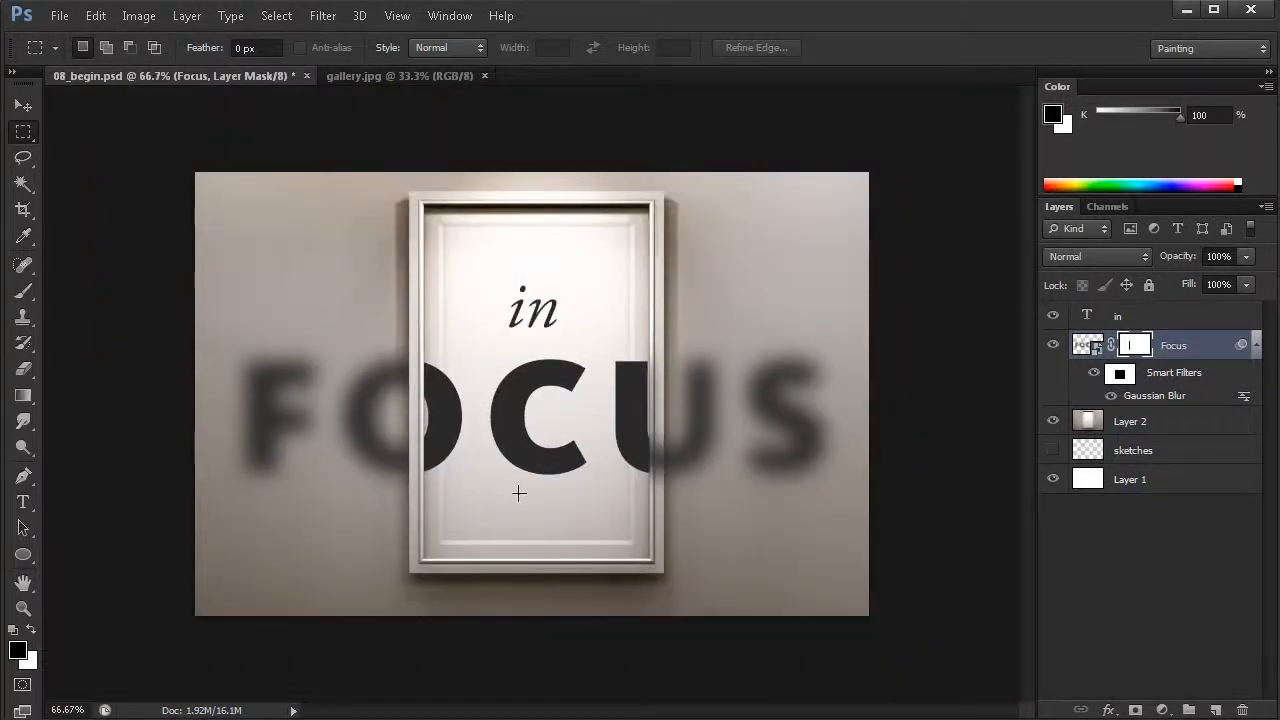
Step: Draw a rectangular selection over the narrow strip of the frame's right molding where the U crosses it
left_click_drag(741, 259, 775, 405)
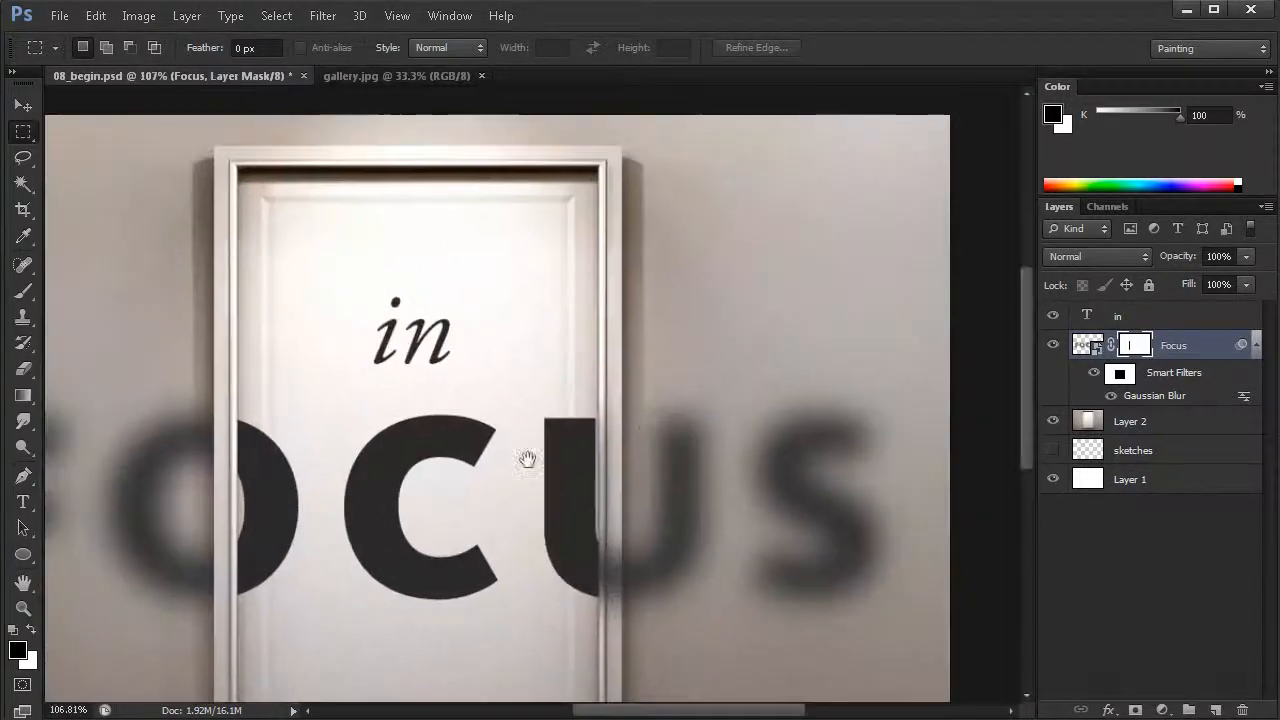
scroll(691, 514, "up", 3)
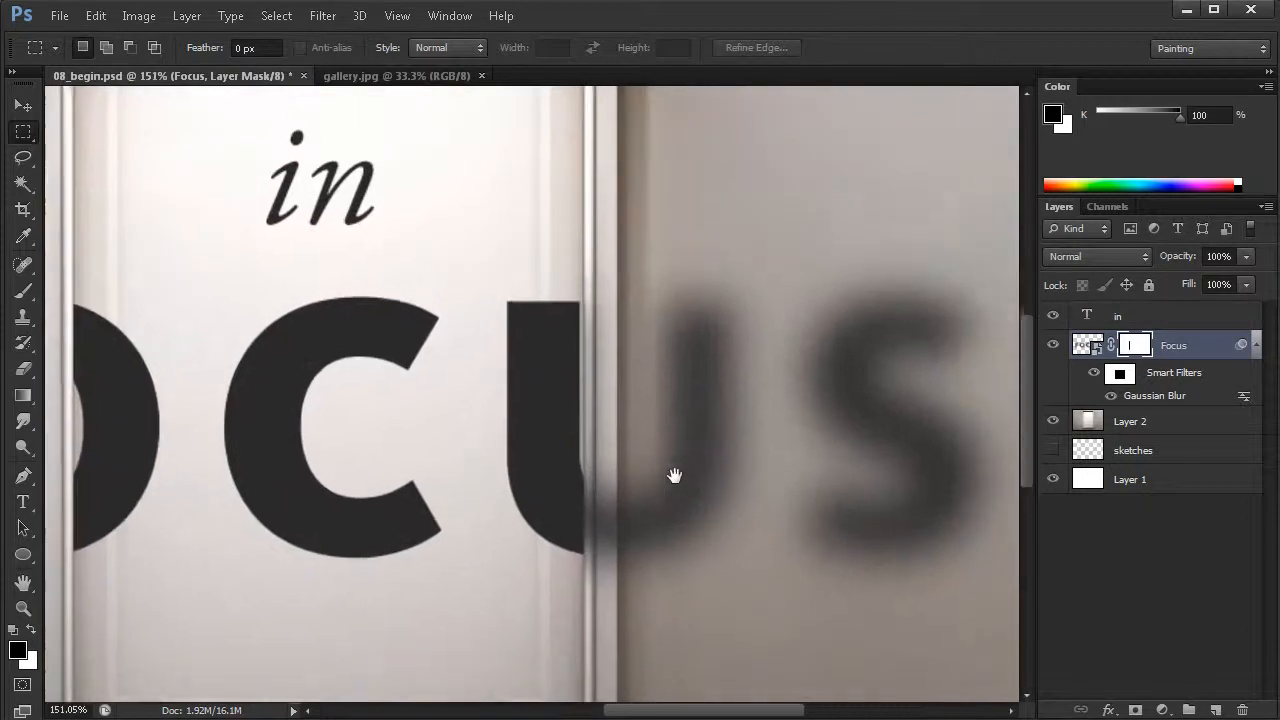
left_click_drag(619, 263, 586, 637)
left_click_drag(586, 637, 586, 637)
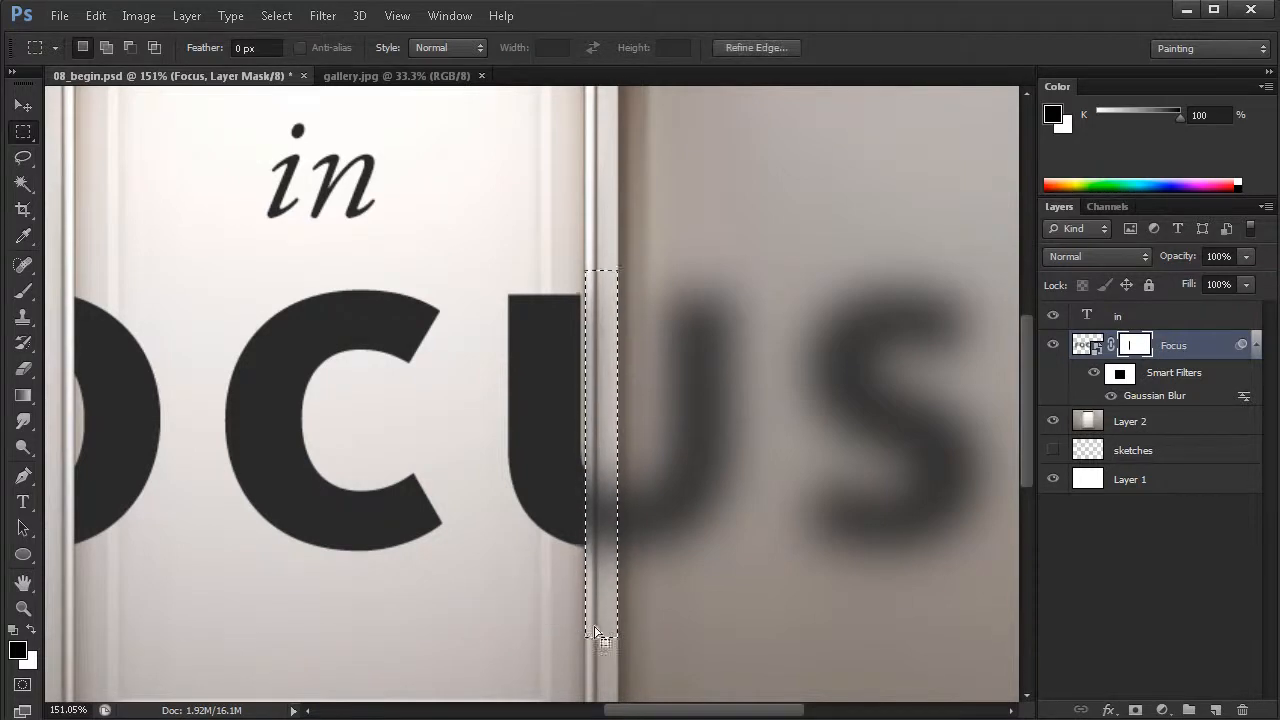
Step: Fill the right molding strip on the Focus layer mask with the black foreground color and deselect
left_click(96, 16)
left_click(140, 274)
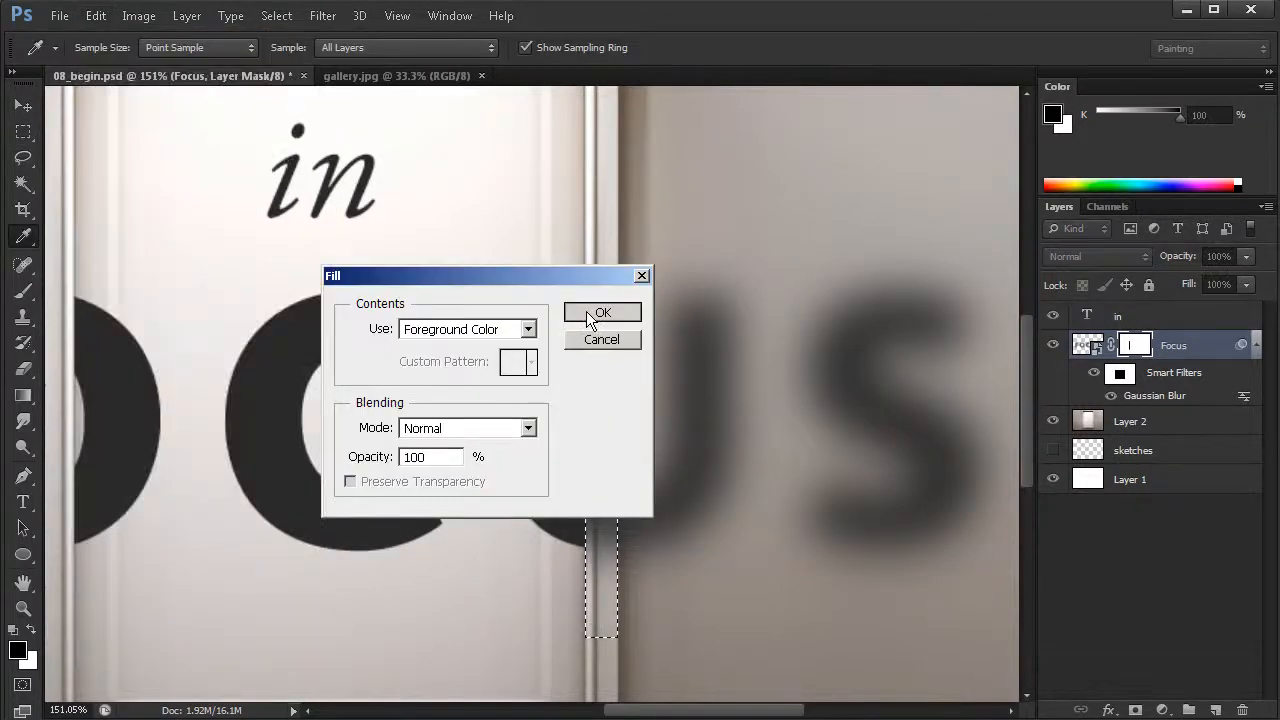
left_click(588, 311)
key("ctrl+d")
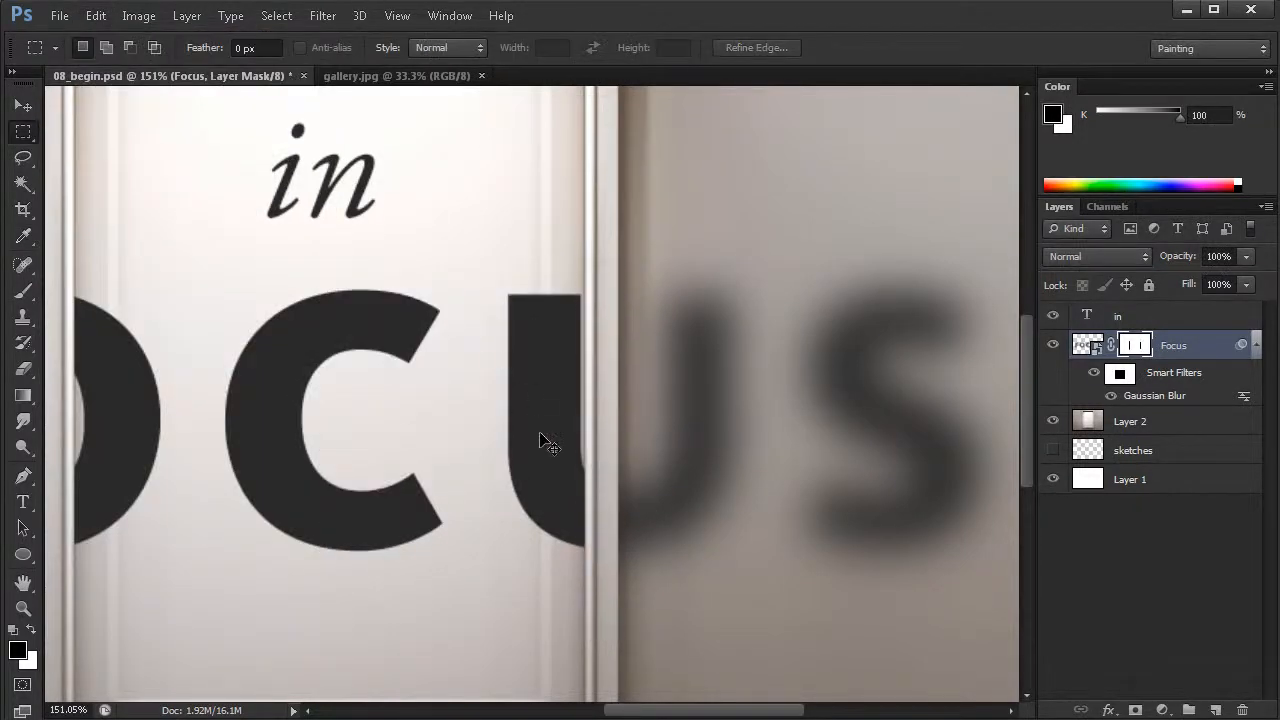
left_click(441, 518, "ctrl+alt")
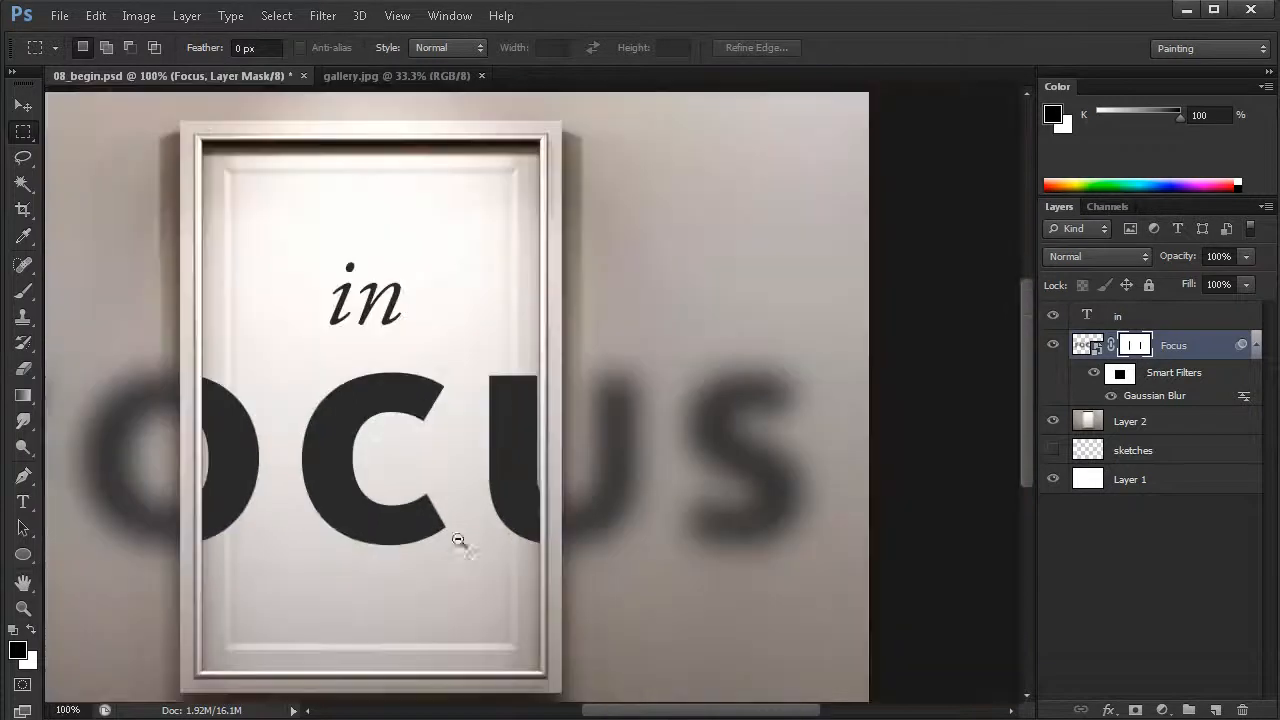
left_click(449, 530, "ctrl+alt")
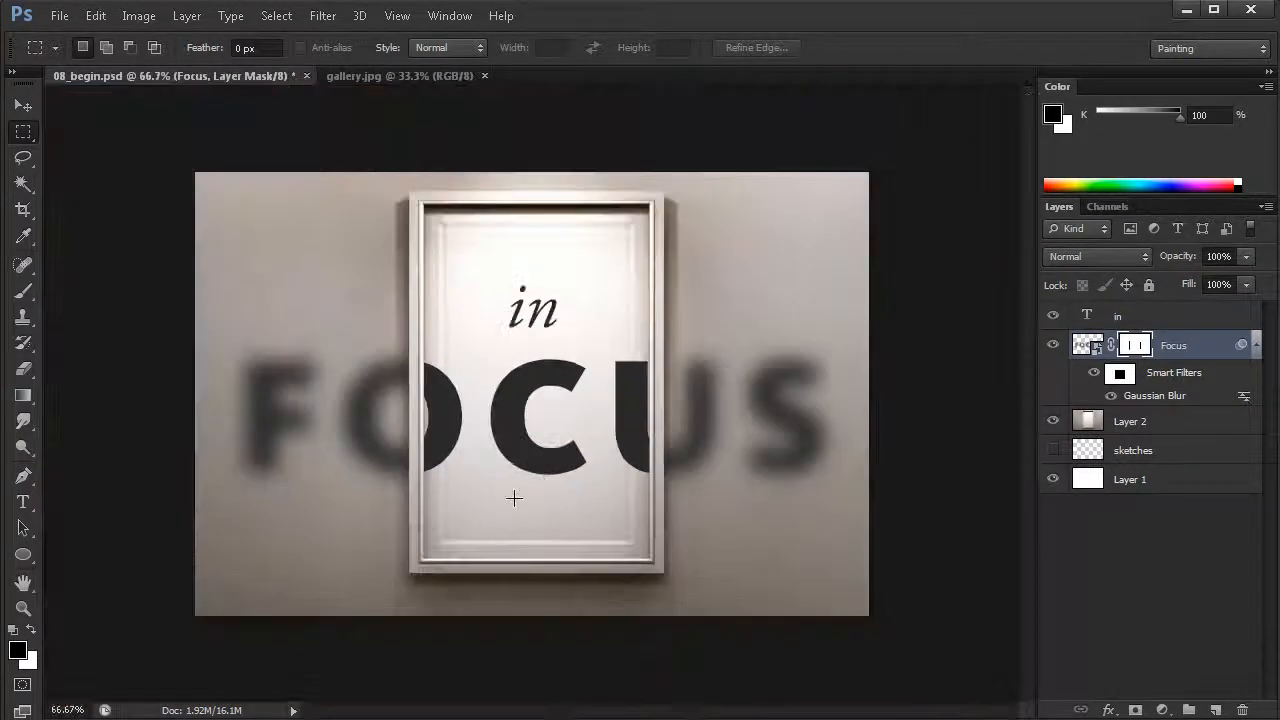